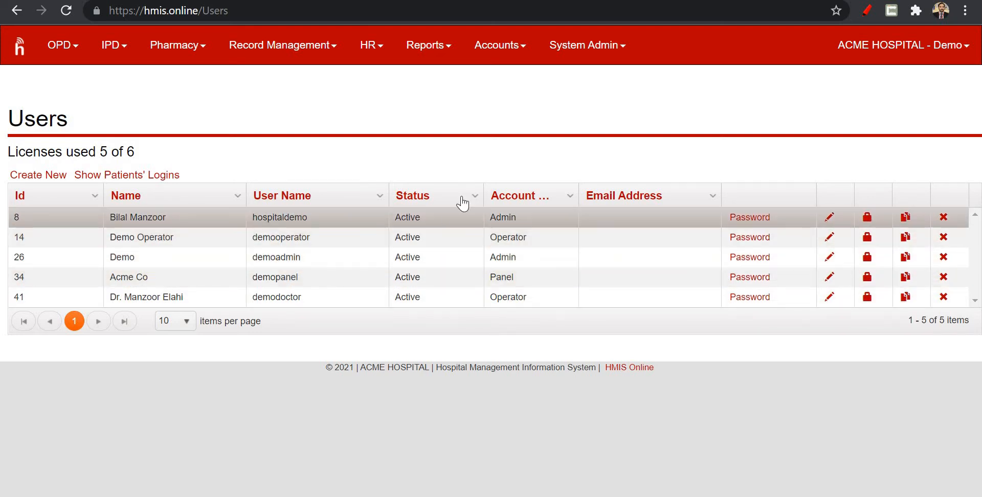
Open the System Settings, look at the Change Logo page and return to the settings form.
{"action": "left_click", "coordinate": [613, 53]}
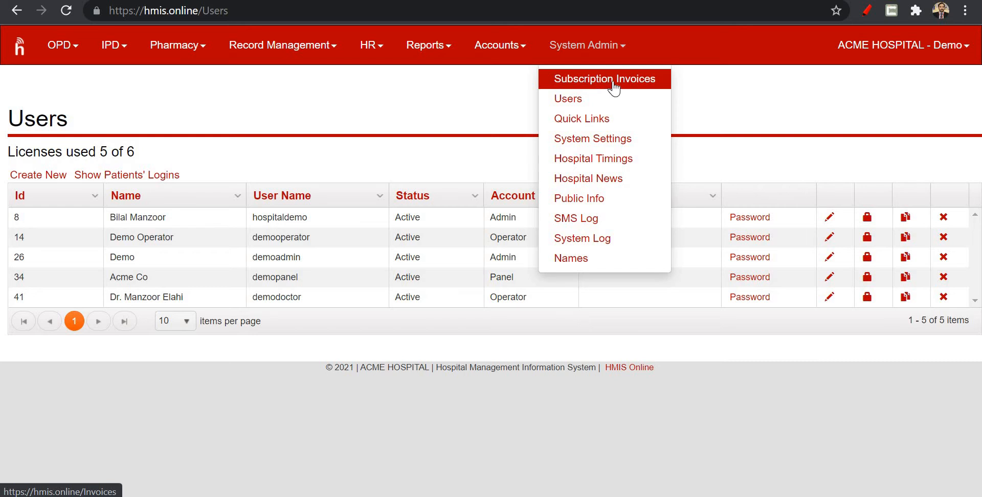
{"action": "left_click", "coordinate": [611, 144]}
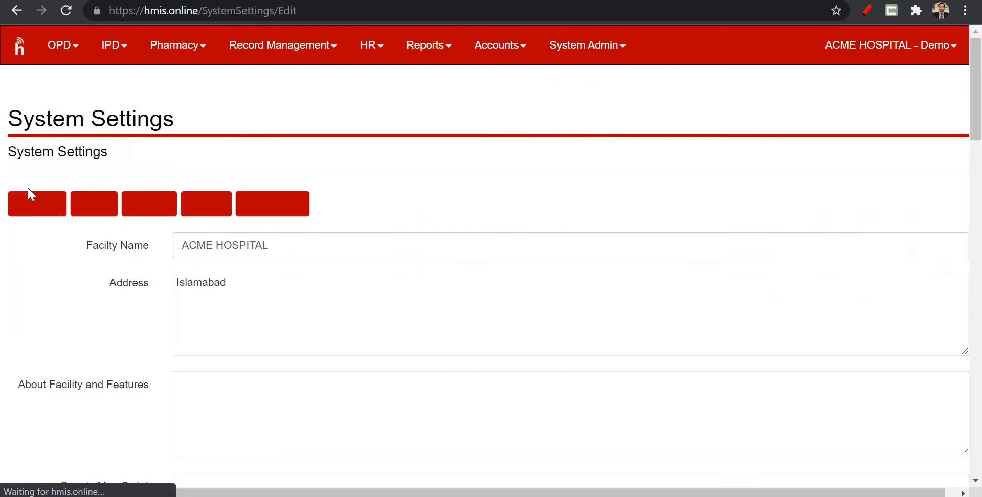
{"action": "left_click", "coordinate": [96, 205]}
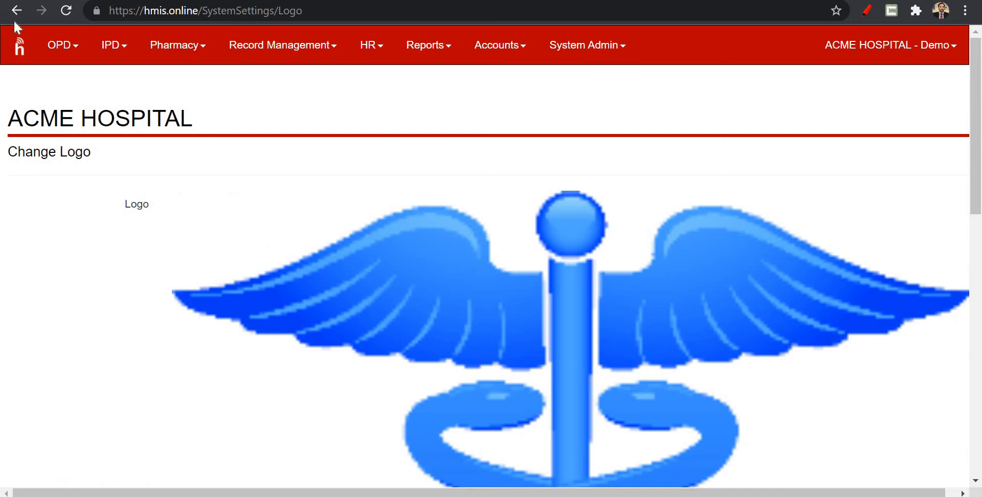
{"action": "left_click", "coordinate": [17, 9]}
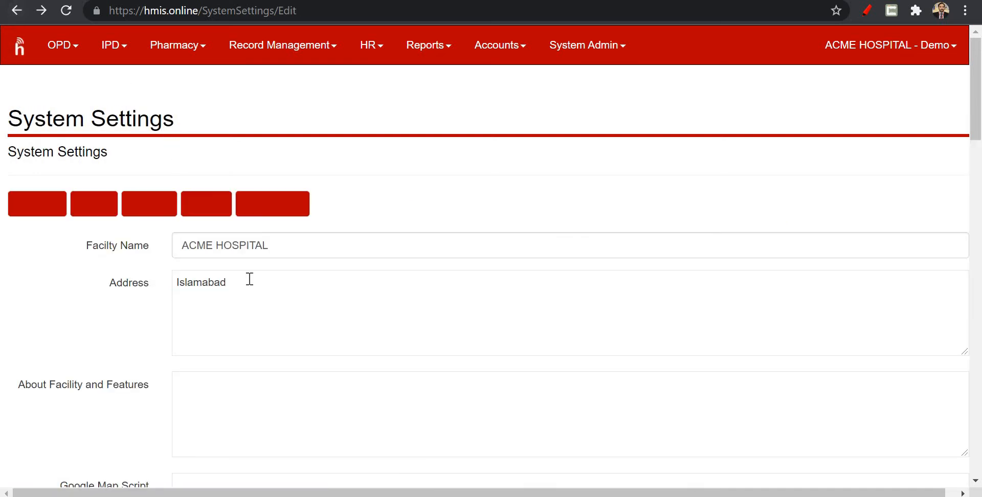
Examine the system settings from facility details and SMS templates through banner printing, token footer and ID format options.
{"action": "scroll", "coordinate": [249, 279], "scroll_direction": "down", "scroll_amount": 3}
{"action": "scroll", "coordinate": [249, 279], "scroll_direction": "down", "scroll_amount": 4}
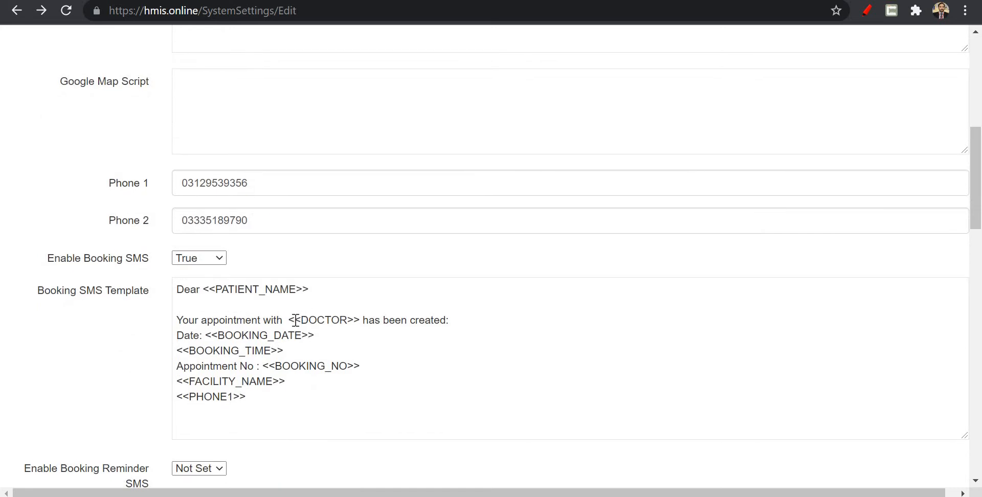
{"action": "scroll", "coordinate": [296, 321], "scroll_direction": "down", "scroll_amount": 2}
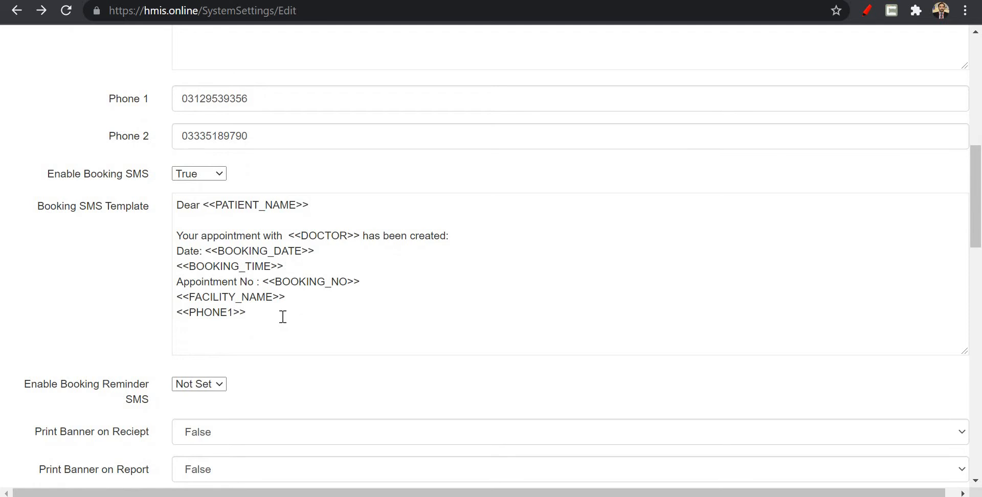
{"action": "scroll", "coordinate": [283, 317], "scroll_direction": "down", "scroll_amount": 1}
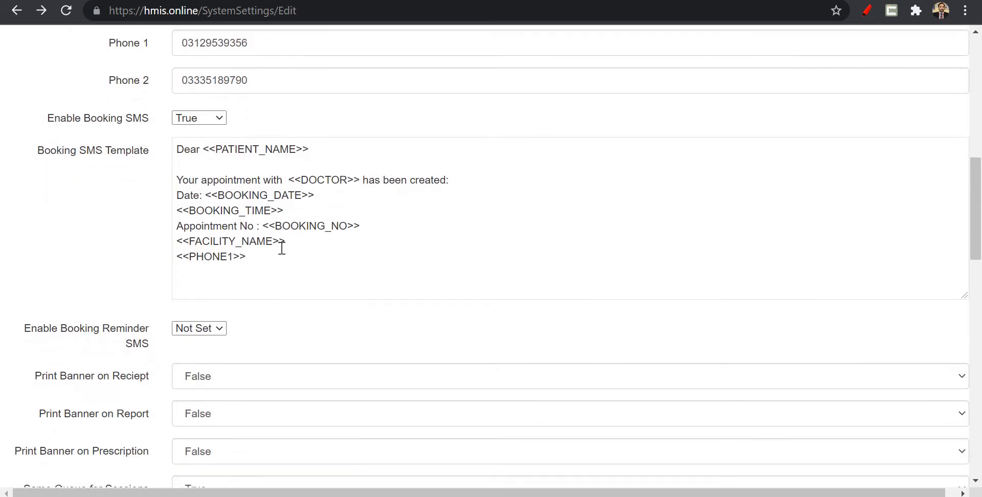
{"action": "scroll", "coordinate": [282, 248], "scroll_direction": "down", "scroll_amount": 5}
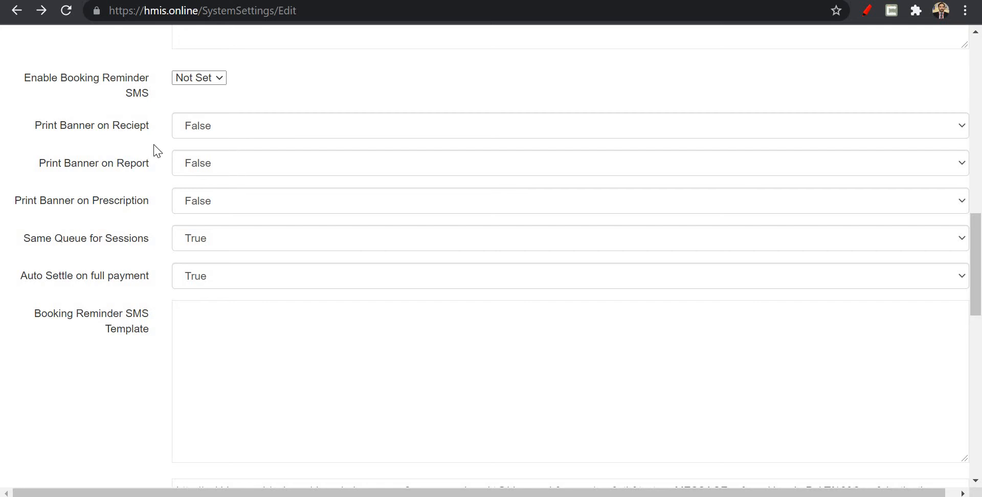
{"action": "scroll", "coordinate": [157, 150], "scroll_direction": "down", "scroll_amount": 1}
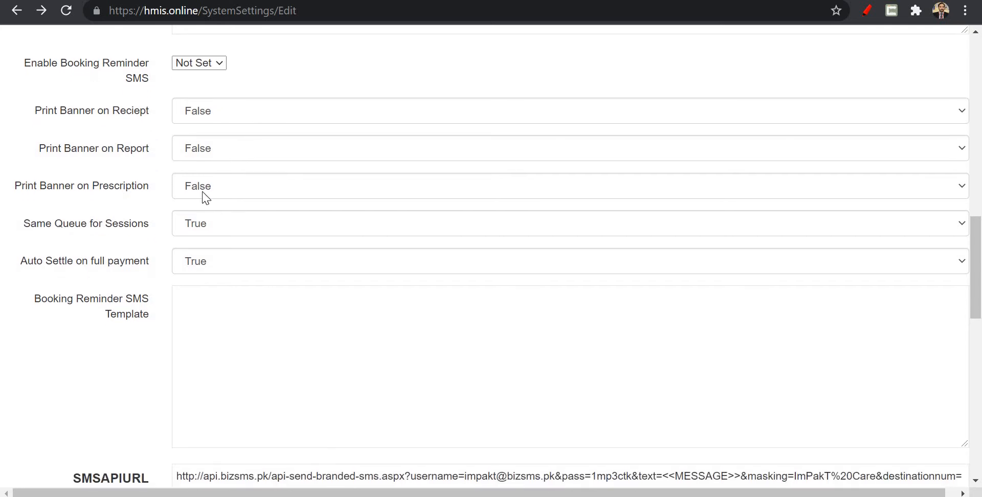
{"action": "scroll", "coordinate": [205, 198], "scroll_direction": "down", "scroll_amount": 3}
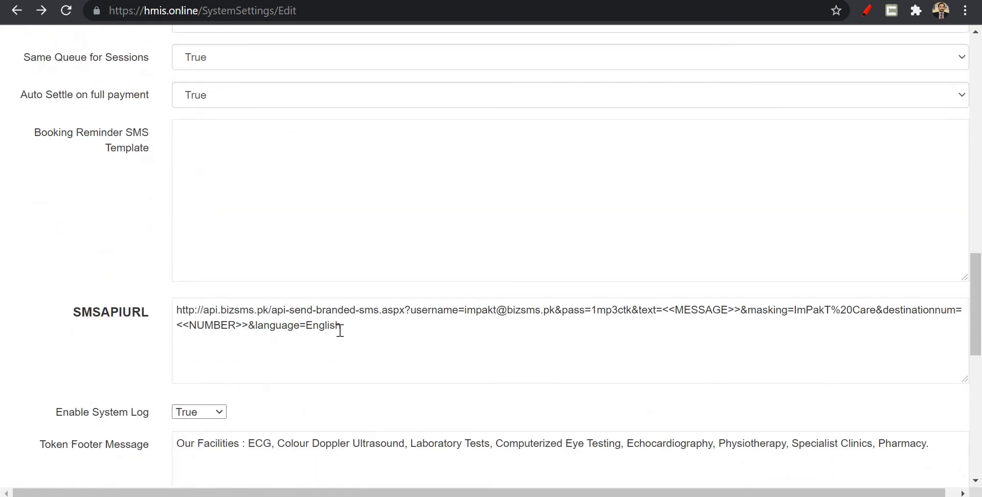
{"action": "scroll", "coordinate": [356, 332], "scroll_direction": "down", "scroll_amount": 9}
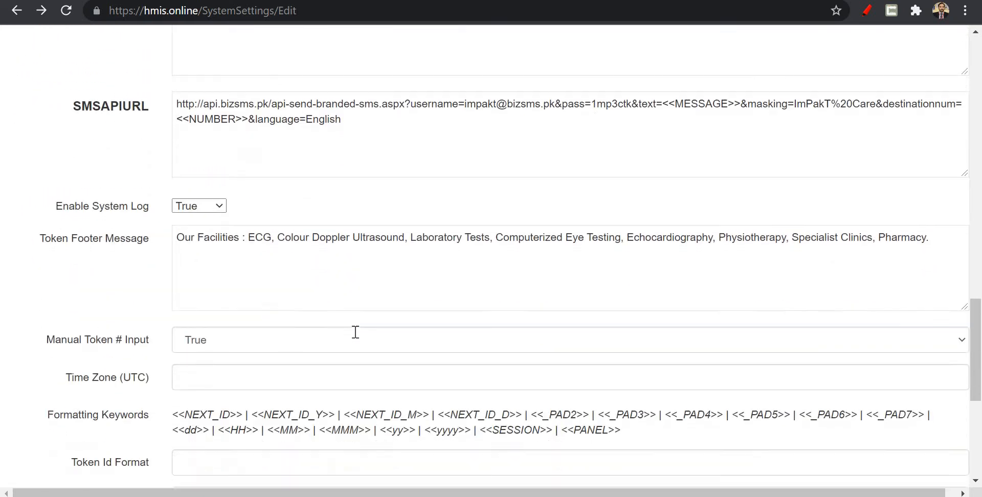
{"action": "scroll", "coordinate": [356, 332], "scroll_direction": "down", "scroll_amount": 2}
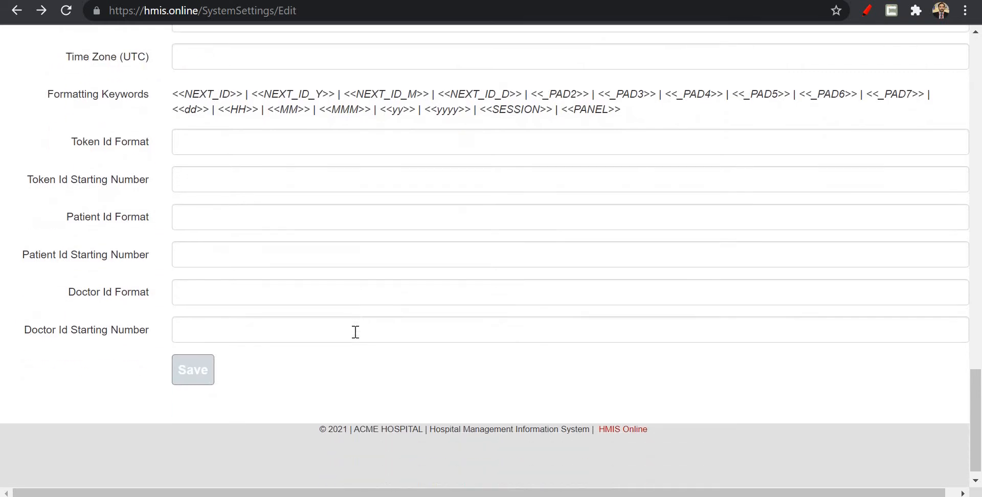
{"action": "scroll", "coordinate": [355, 332], "scroll_direction": "up", "scroll_amount": 1}
{"action": "scroll", "coordinate": [355, 332], "scroll_direction": "up", "scroll_amount": 5}
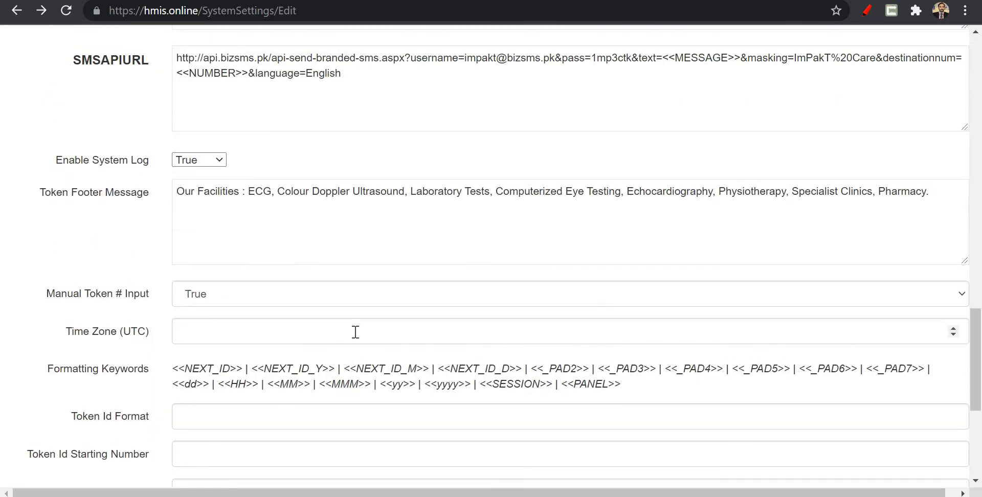
{"action": "scroll", "coordinate": [294, 193], "scroll_direction": "down", "scroll_amount": 1}
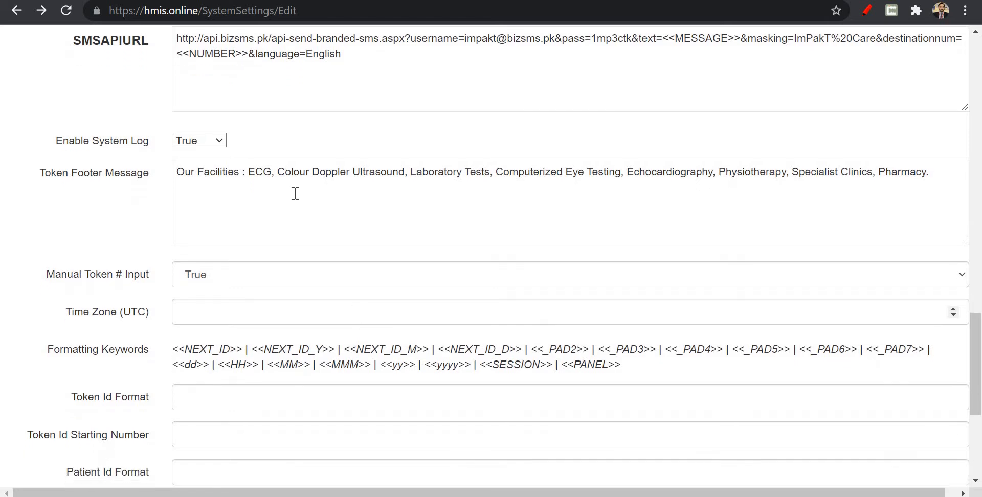
{"action": "scroll", "coordinate": [361, 228], "scroll_direction": "up", "scroll_amount": 20}
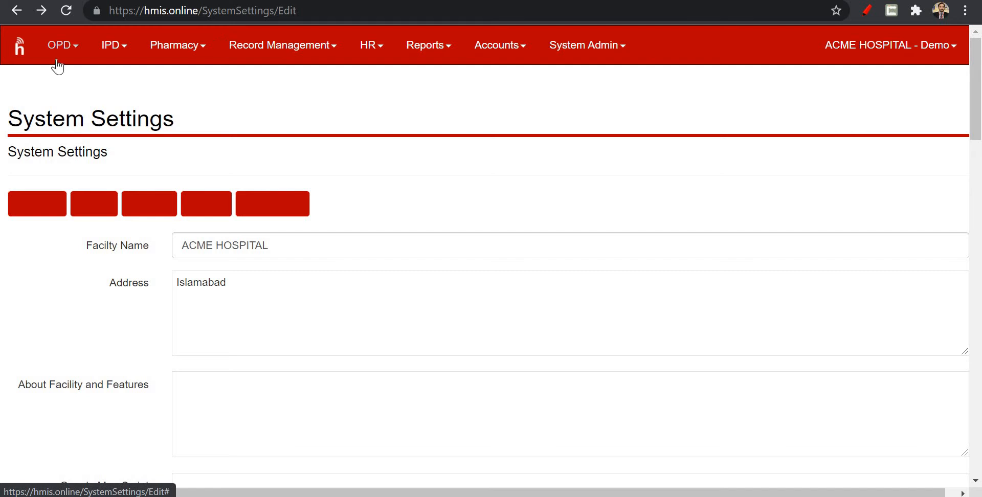
Start a new OPD token with the Morning session and None as the reference.
{"action": "left_click", "coordinate": [20, 52]}
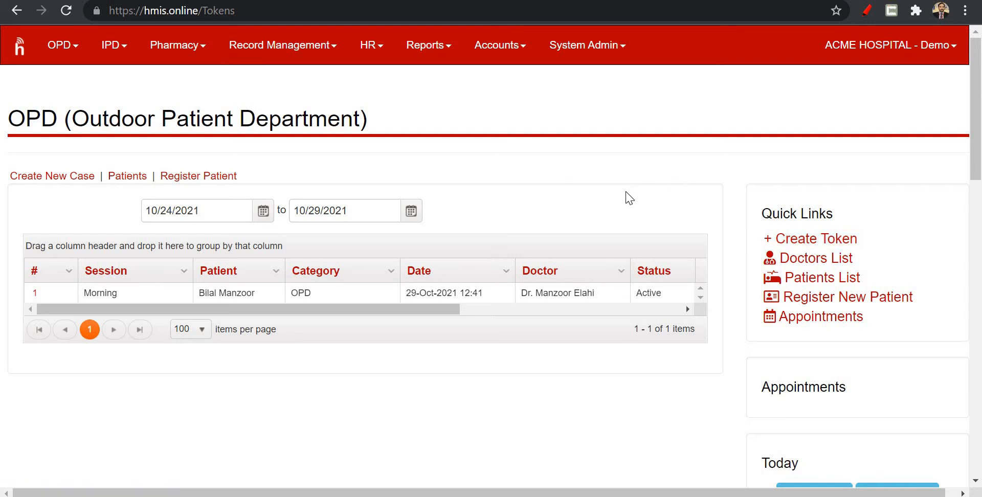
{"action": "left_click", "coordinate": [817, 247]}
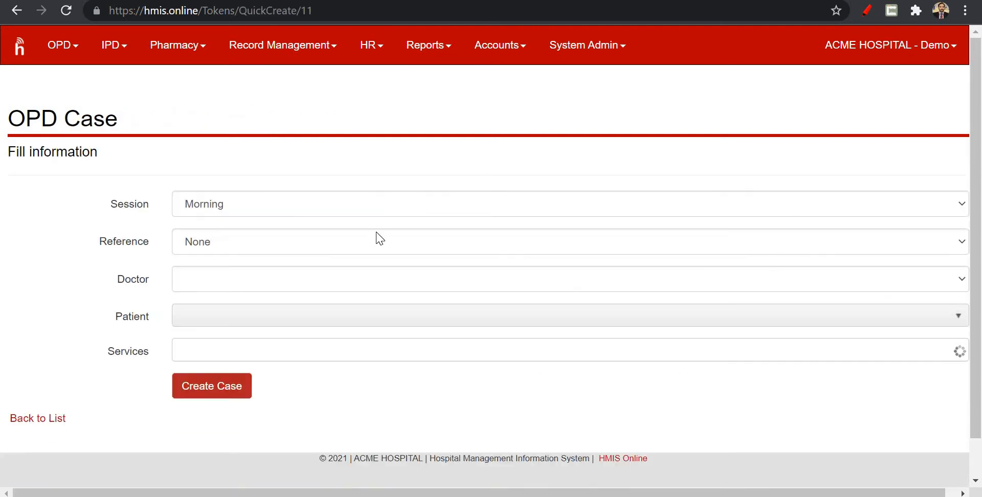
{"action": "left_click", "coordinate": [320, 203]}
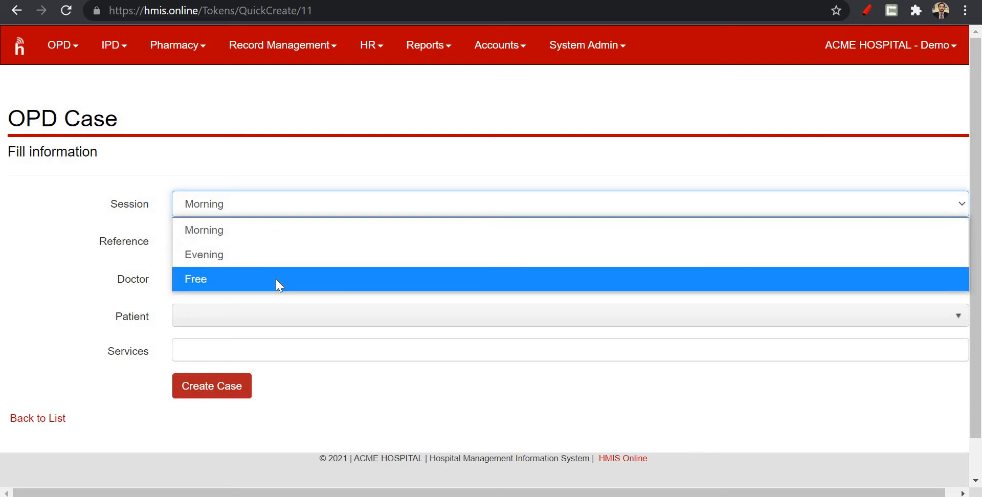
{"action": "left_click", "coordinate": [250, 232]}
{"action": "left_click", "coordinate": [256, 244]}
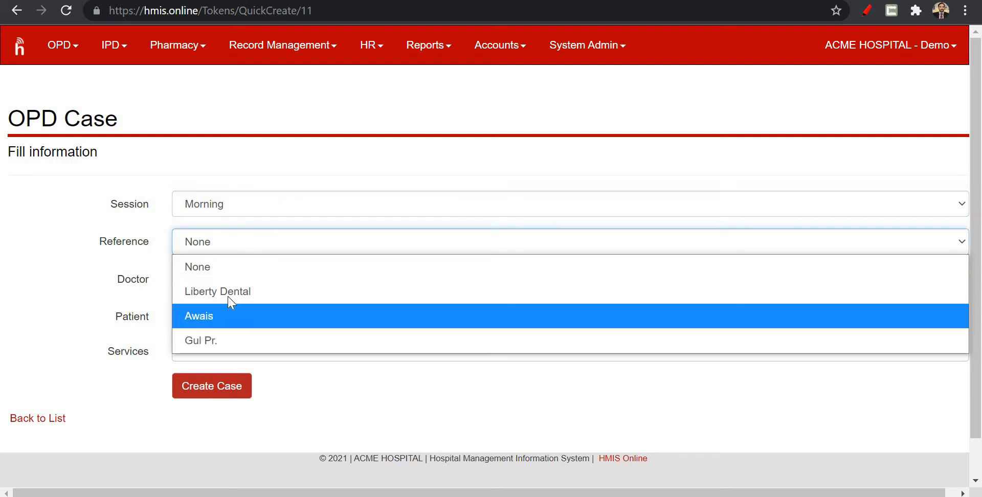
{"action": "left_click", "coordinate": [223, 271]}
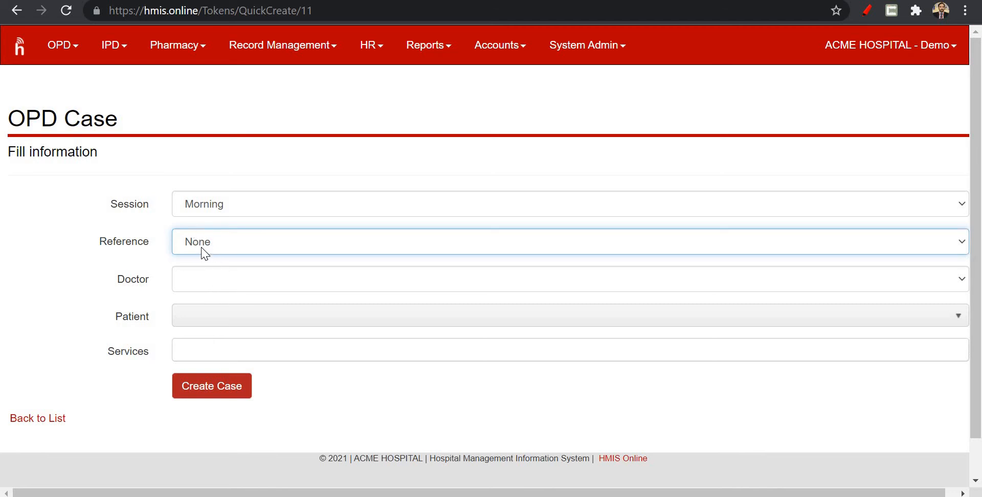
Assign the second listed doctor to the case and select the first patient found by searching the patient's name.
{"action": "left_click", "coordinate": [235, 287]}
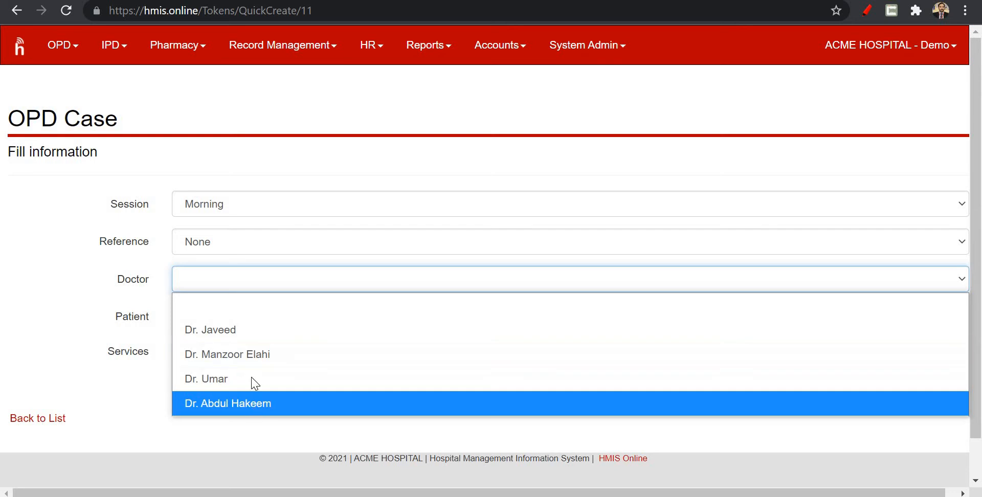
{"action": "left_click", "coordinate": [251, 358]}
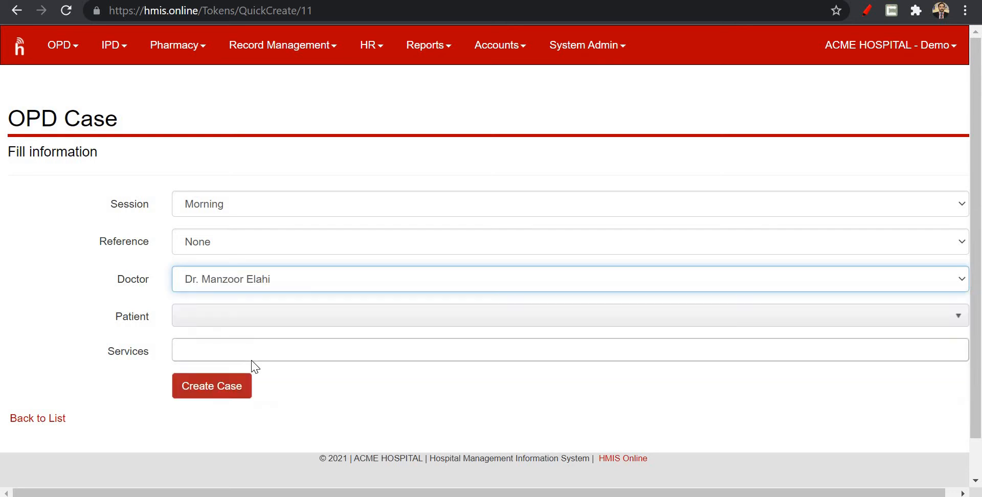
{"action": "left_click", "coordinate": [233, 323]}
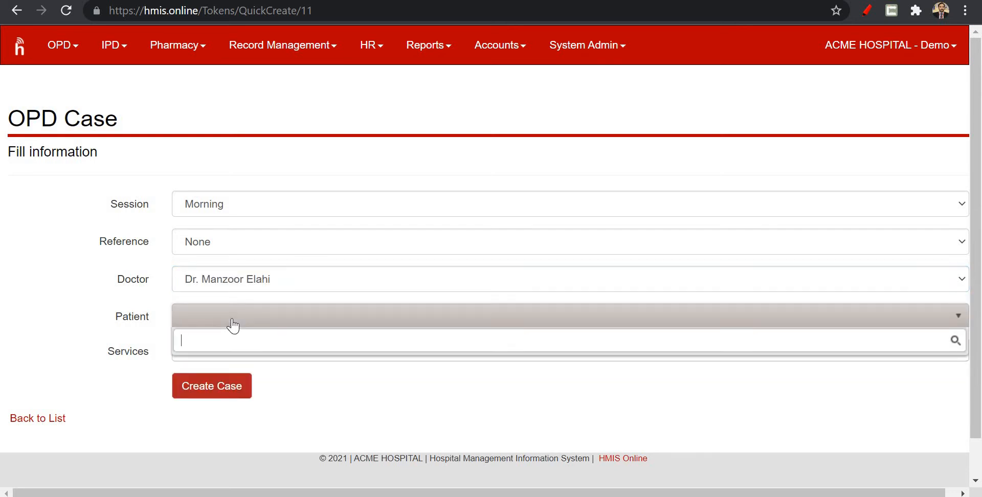
{"action": "type", "text": "bilal"}
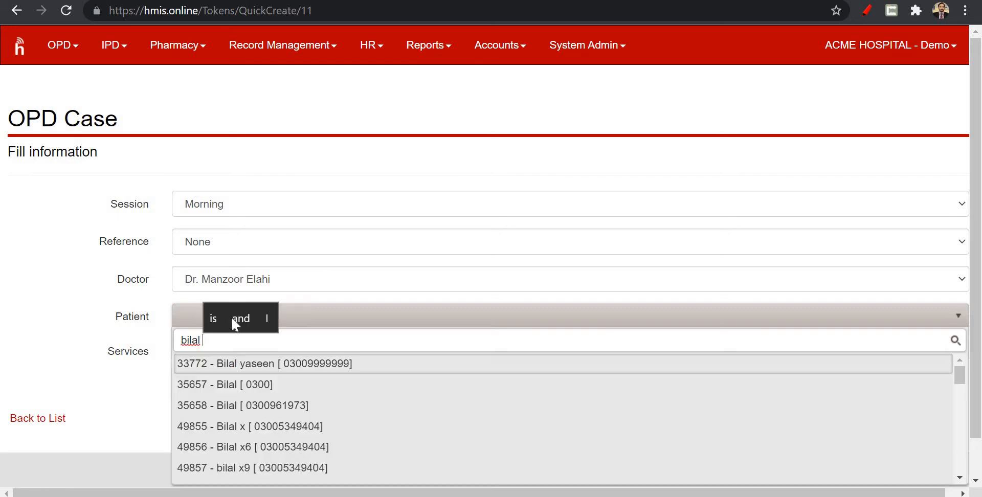
{"action": "type", "text": " man"}
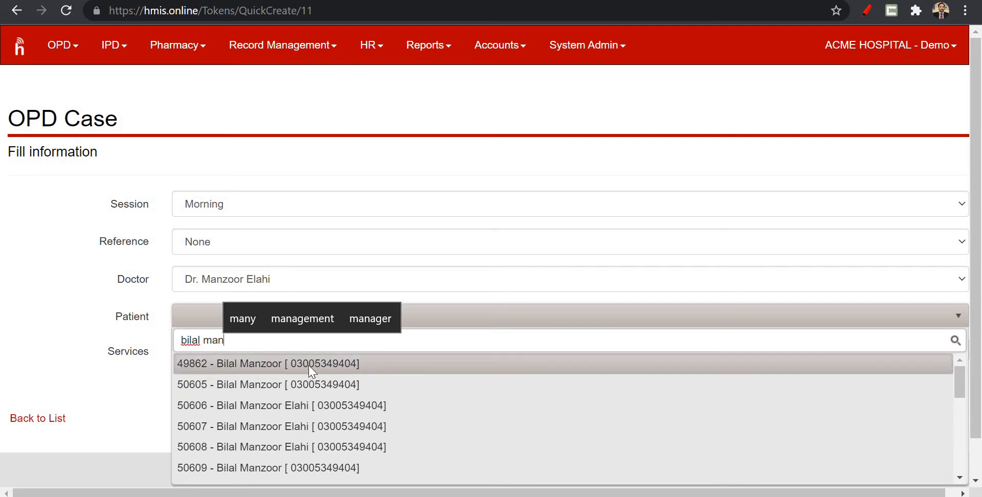
{"action": "left_click", "coordinate": [339, 363]}
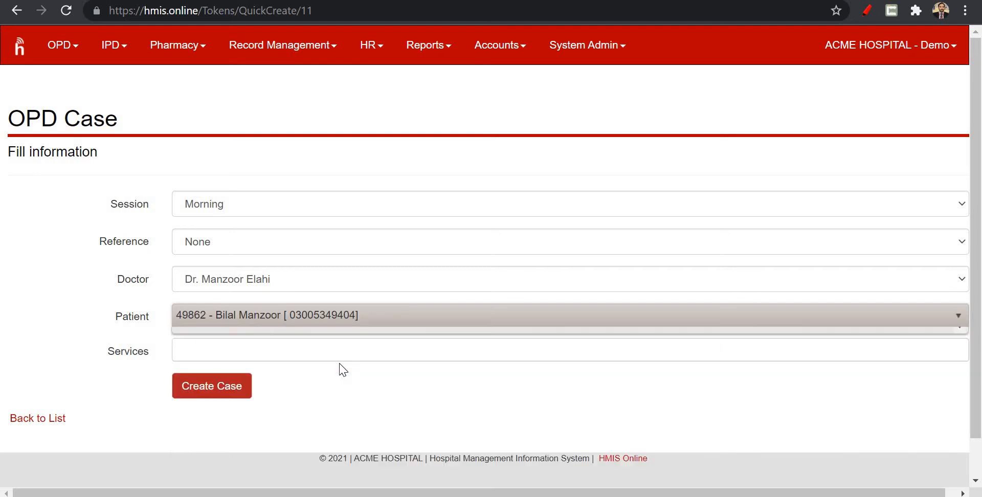
Add the Rs. 500.00 Consultation Fees service and create the OPD case.
{"action": "left_click", "coordinate": [289, 351]}
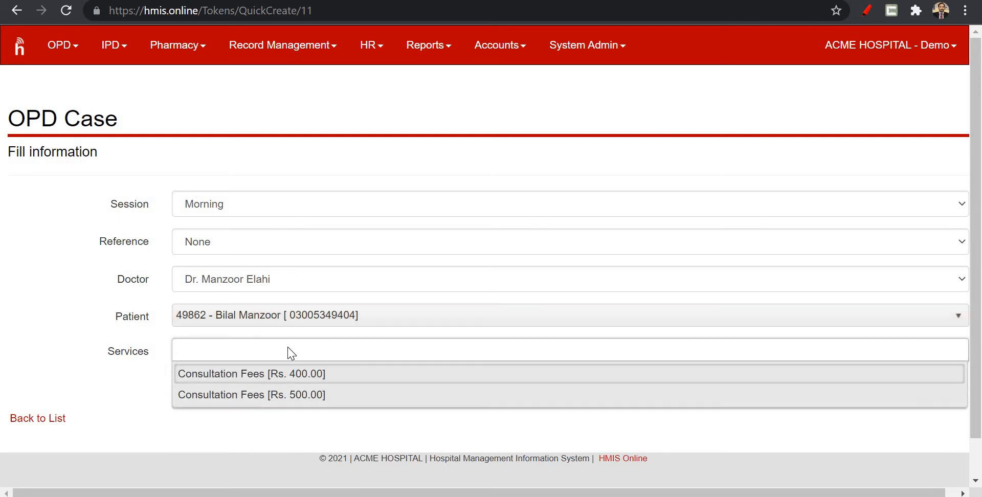
{"action": "left_click", "coordinate": [250, 395]}
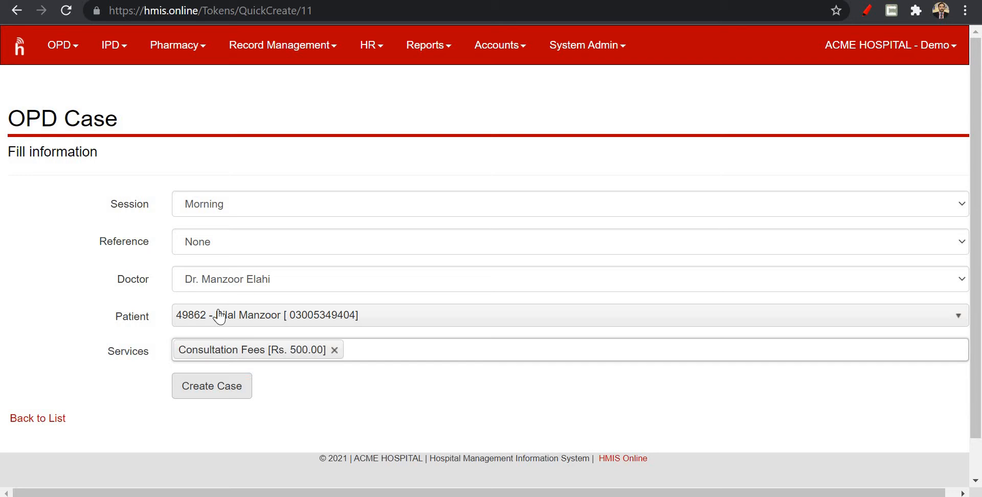
{"action": "left_click", "coordinate": [220, 392]}
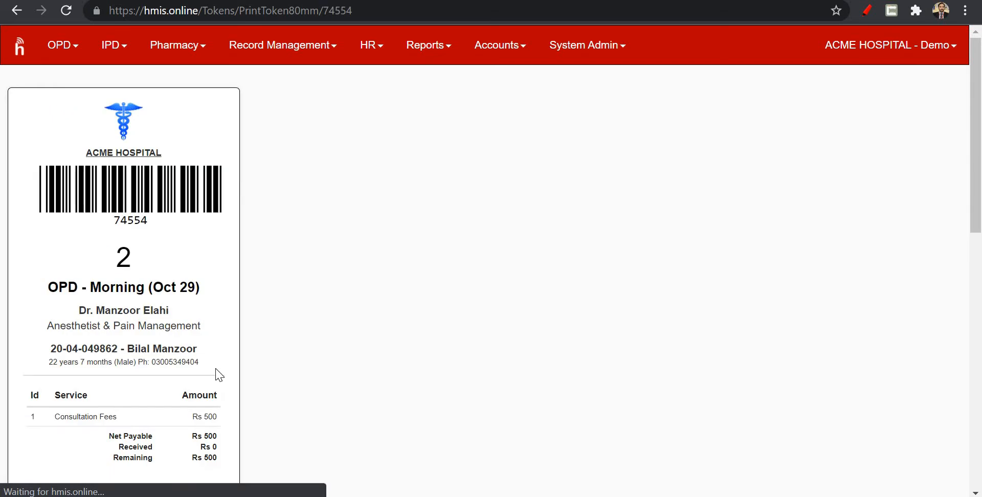
Review the generated token slip from its barcode and patient details to its service charges and footer.
{"action": "scroll", "coordinate": [264, 287], "scroll_direction": "down", "scroll_amount": 1}
{"action": "scroll", "coordinate": [263, 291], "scroll_direction": "down", "scroll_amount": 2}
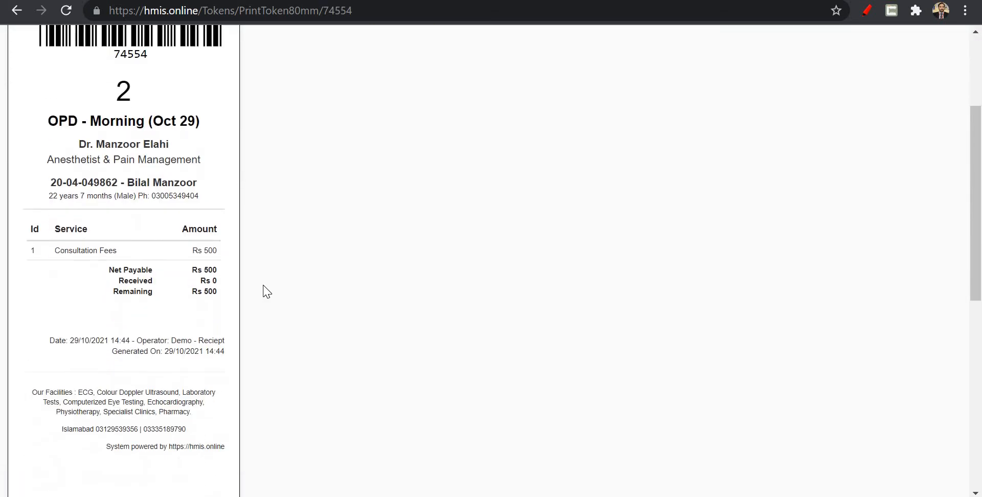
{"action": "scroll", "coordinate": [263, 287], "scroll_direction": "up", "scroll_amount": 2}
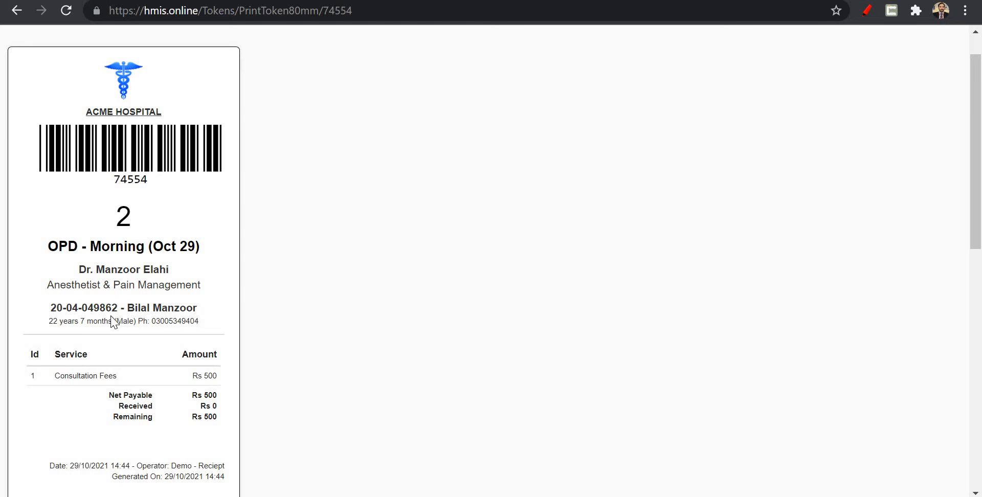
{"action": "scroll", "coordinate": [148, 327], "scroll_direction": "down", "scroll_amount": 2}
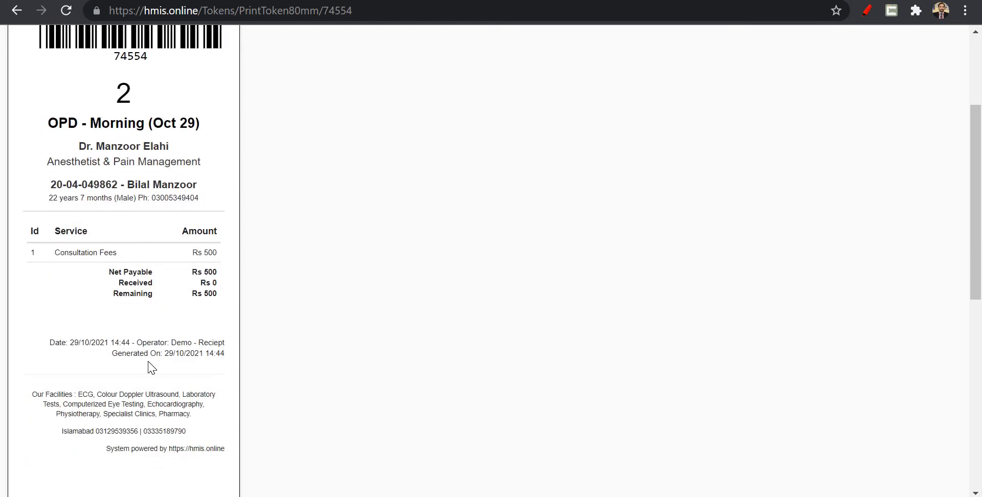
{"action": "scroll", "coordinate": [149, 363], "scroll_direction": "down", "scroll_amount": 6}
{"action": "scroll", "coordinate": [137, 203], "scroll_direction": "down", "scroll_amount": 4}
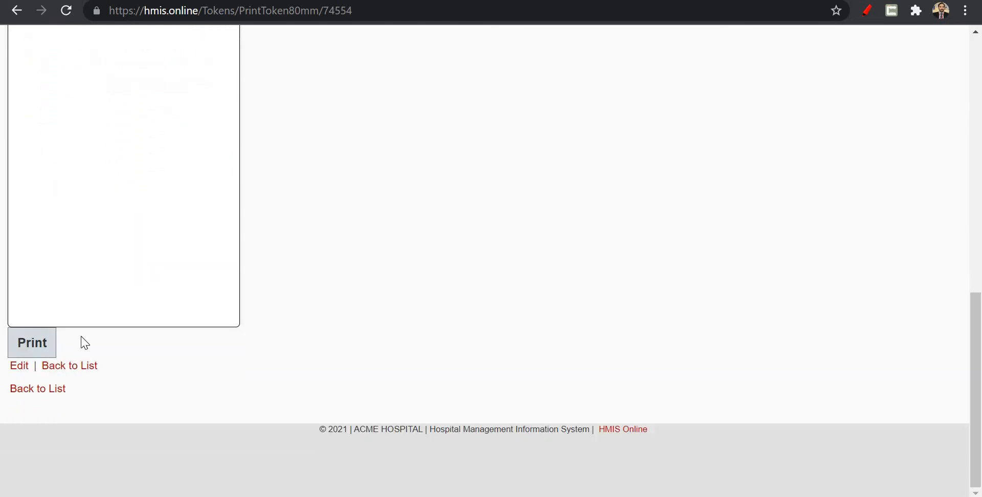
Open the new OPD case for editing and go to its service charges and Transactions section.
{"action": "left_click", "coordinate": [21, 366]}
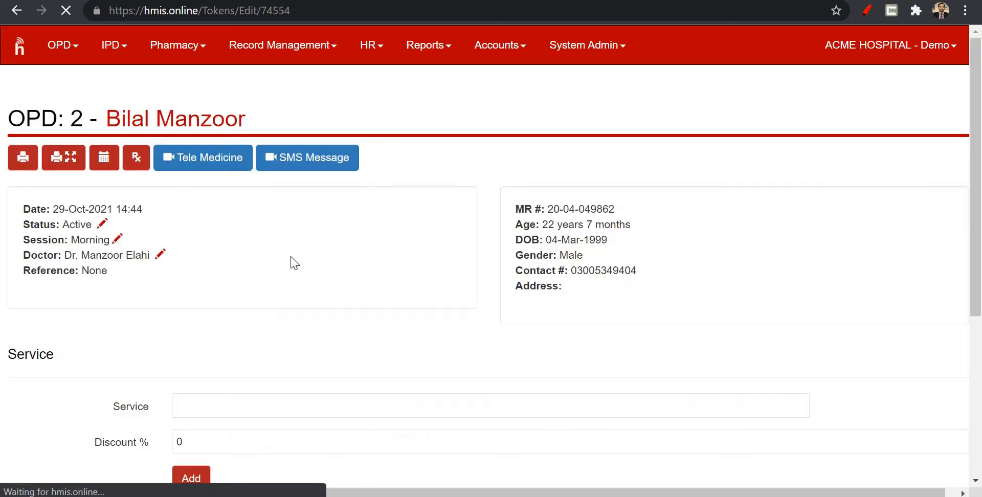
{"action": "scroll", "coordinate": [293, 264], "scroll_direction": "down", "scroll_amount": 3}
{"action": "scroll", "coordinate": [293, 264], "scroll_direction": "down", "scroll_amount": 4}
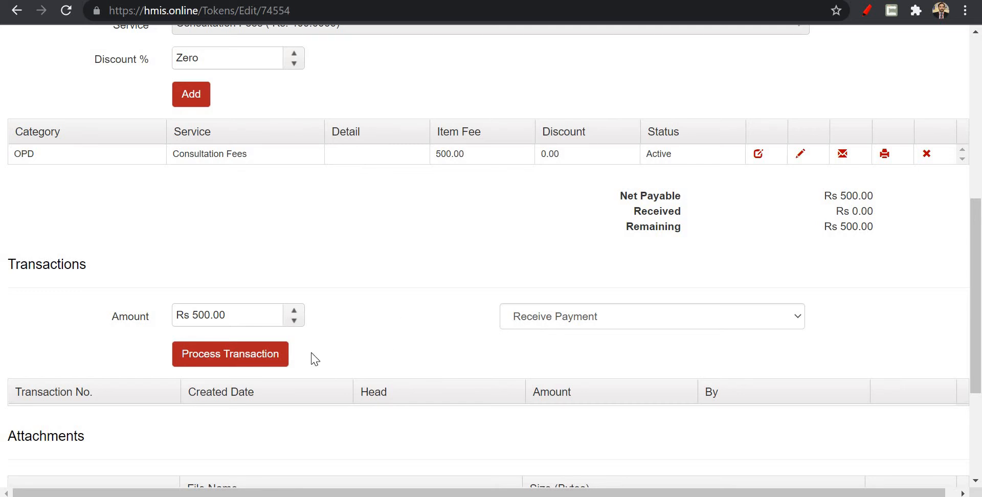
Process the Rs 500.00 Receive Payment transaction for the case and check the updated transactions and payment totals.
{"action": "left_click", "coordinate": [250, 363]}
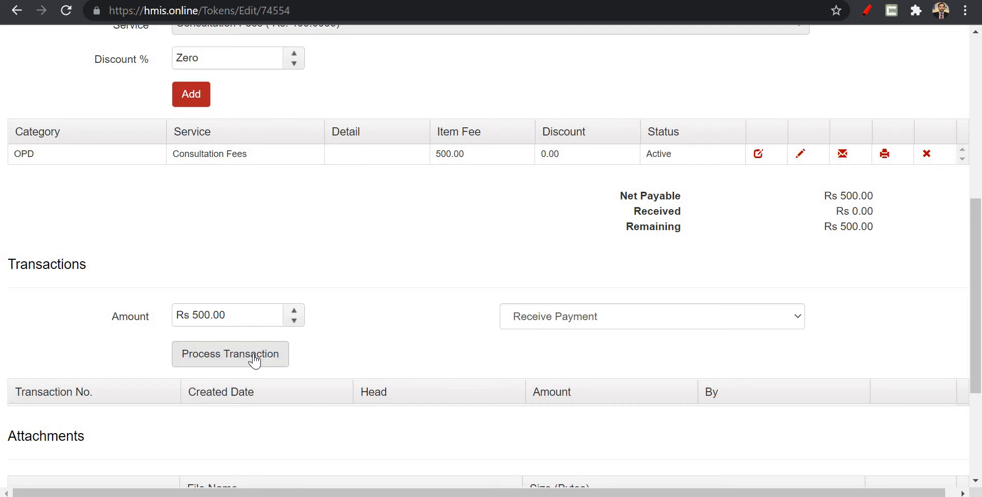
{"action": "left_click", "coordinate": [254, 365]}
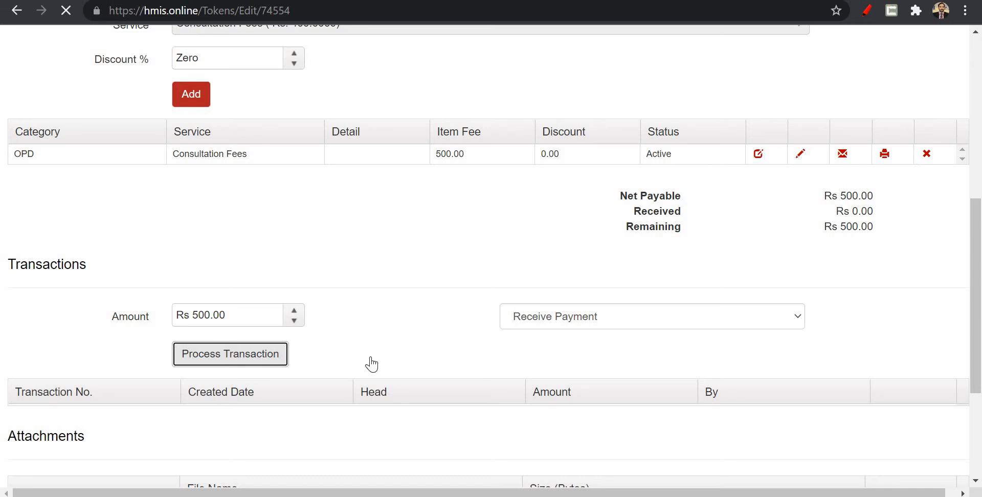
{"action": "scroll", "coordinate": [518, 287], "scroll_direction": "down", "scroll_amount": 10}
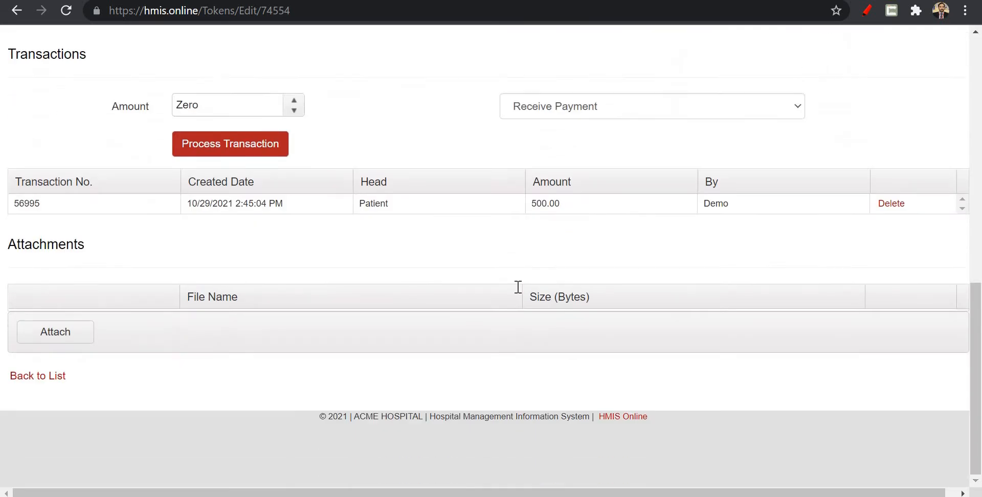
{"action": "scroll", "coordinate": [519, 287], "scroll_direction": "up", "scroll_amount": 2}
{"action": "scroll", "coordinate": [893, 145], "scroll_direction": "up", "scroll_amount": 8}
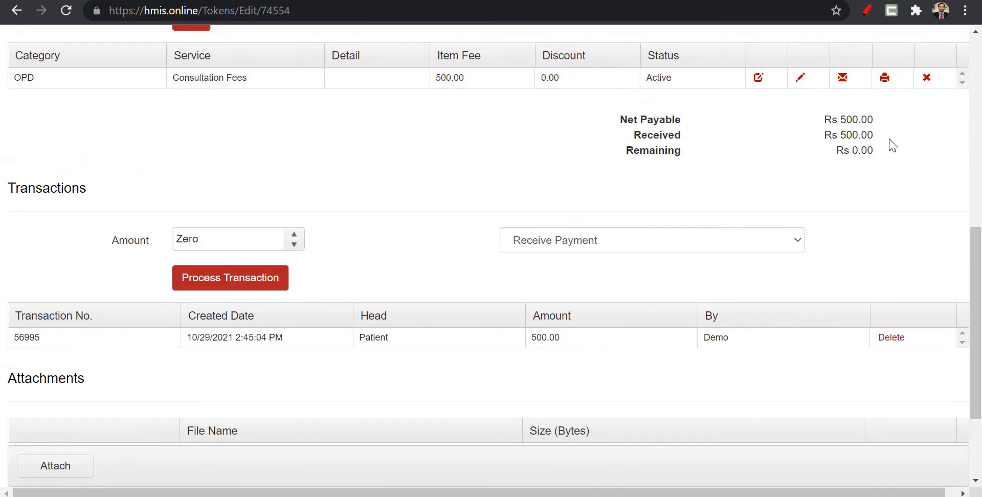
Review the case's 80mm print slip, including its payment amounts and footer, and return to the case.
{"action": "left_click", "coordinate": [30, 171]}
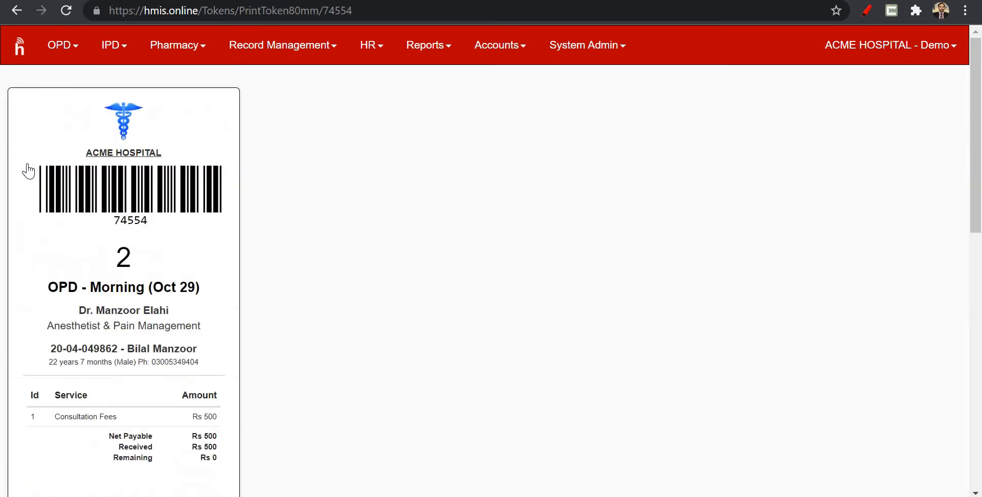
{"action": "scroll", "coordinate": [143, 343], "scroll_direction": "down", "scroll_amount": 3}
{"action": "scroll", "coordinate": [143, 344], "scroll_direction": "down", "scroll_amount": 1}
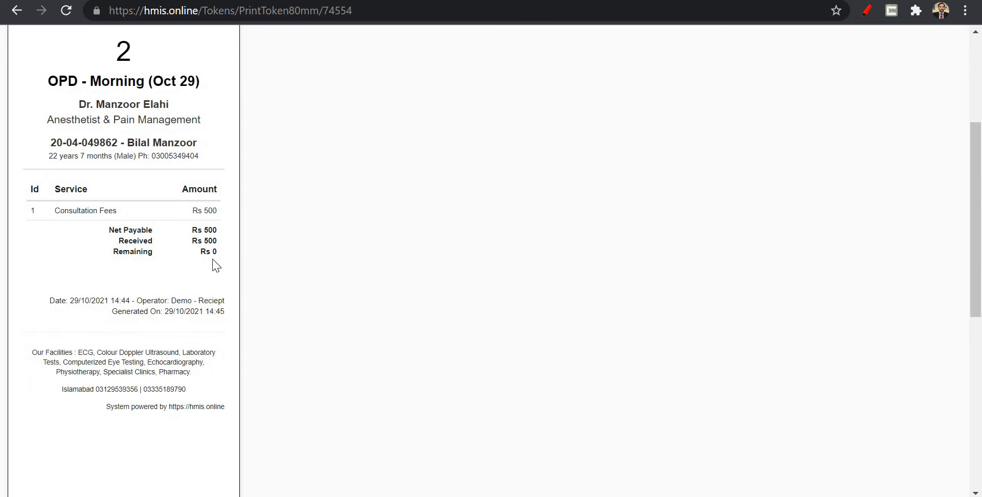
{"action": "scroll", "coordinate": [215, 265], "scroll_direction": "up", "scroll_amount": 4}
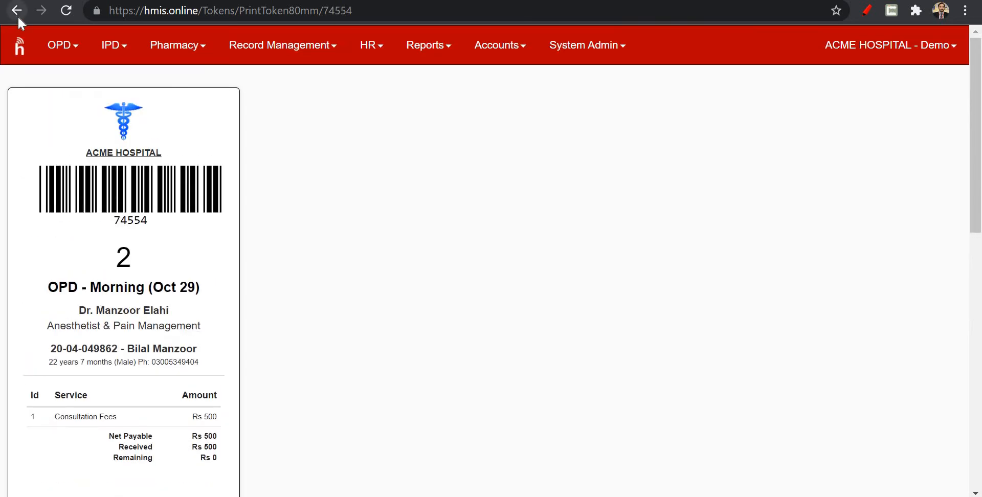
{"action": "left_click", "coordinate": [18, 11]}
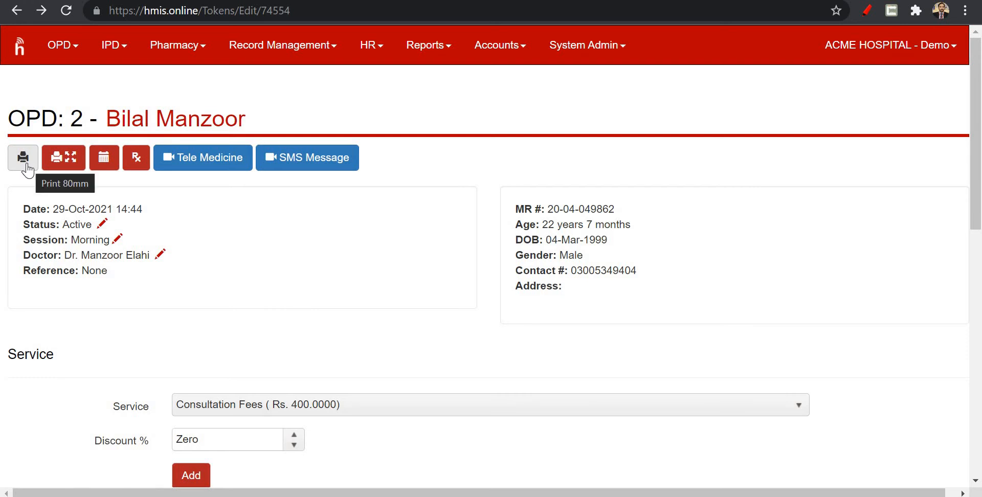
Review the case's full-page print slip, including its vital signs area and service charges, and return to the case.
{"action": "left_click", "coordinate": [59, 164]}
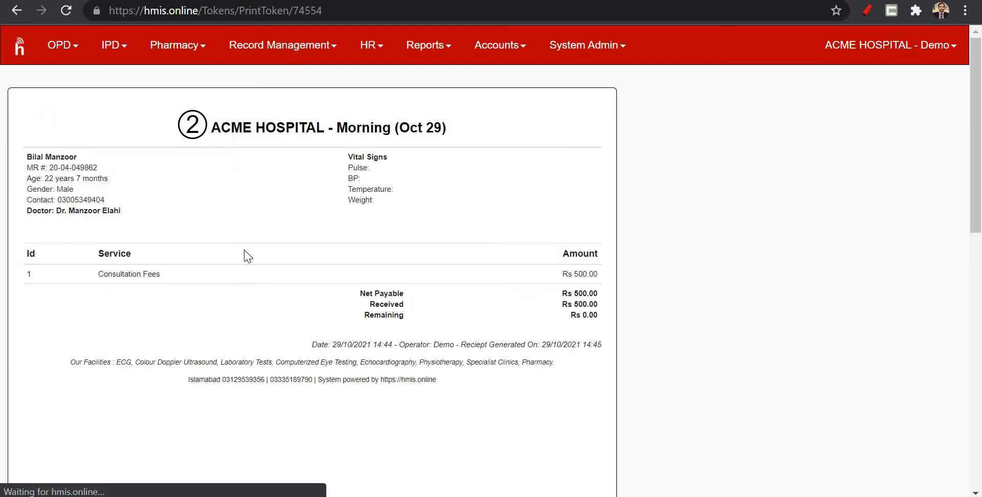
{"action": "scroll", "coordinate": [517, 398], "scroll_direction": "down", "scroll_amount": 5}
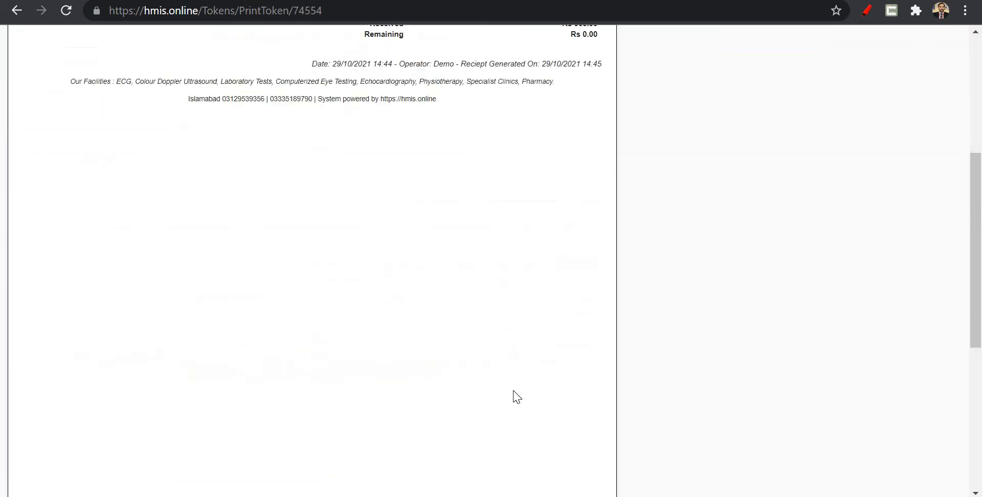
{"action": "scroll", "coordinate": [514, 397], "scroll_direction": "up", "scroll_amount": 5}
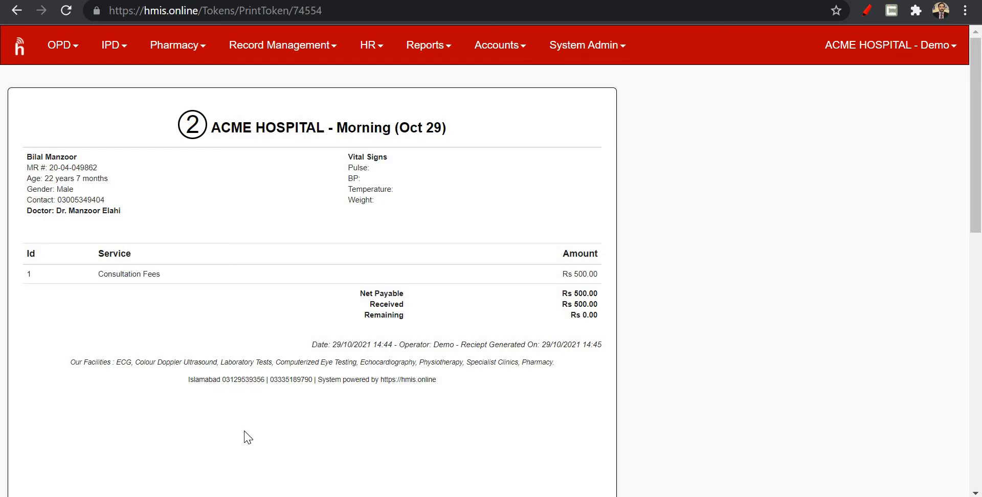
{"action": "scroll", "coordinate": [248, 437], "scroll_direction": "down", "scroll_amount": 5}
{"action": "scroll", "coordinate": [249, 438], "scroll_direction": "up", "scroll_amount": 5}
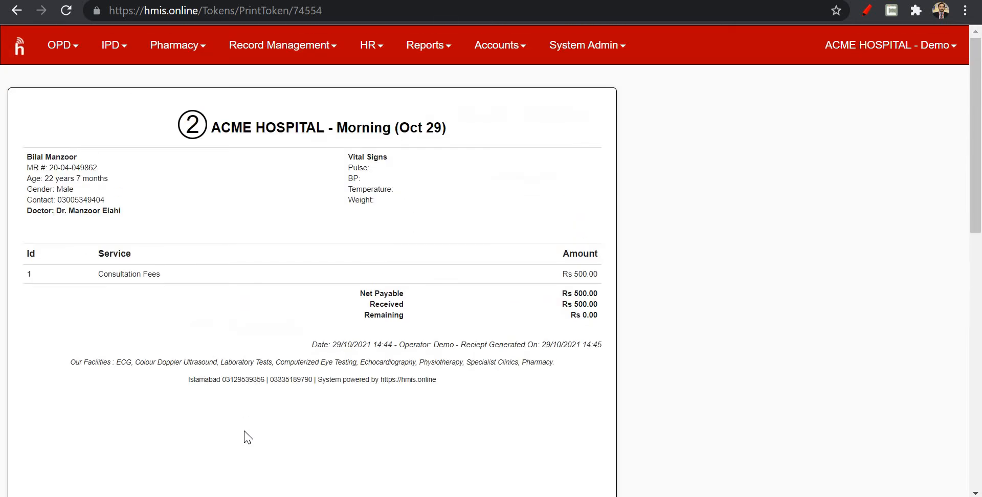
{"action": "left_click", "coordinate": [16, 11]}
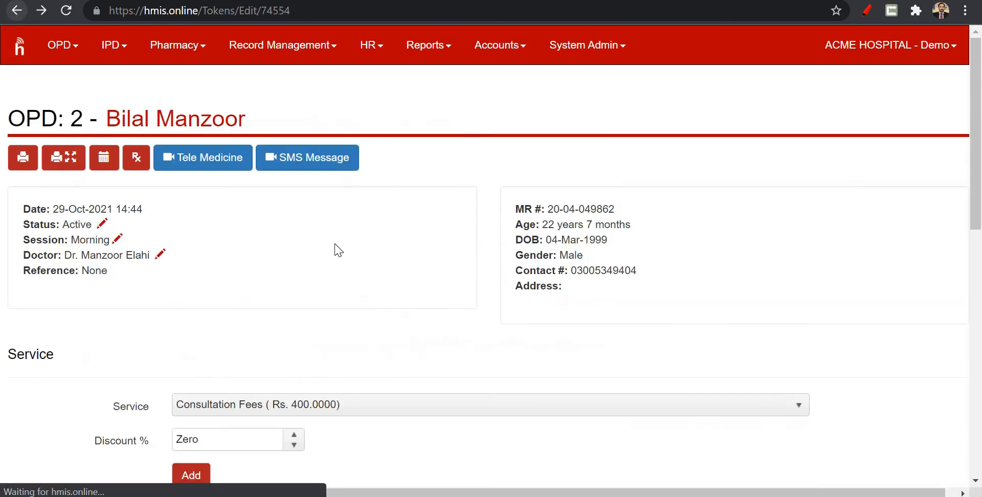
Open the case's prescription form and look through its medicine, advice, old prescriptions and clinical notes sections.
{"action": "scroll", "coordinate": [335, 248], "scroll_direction": "down", "scroll_amount": 6}
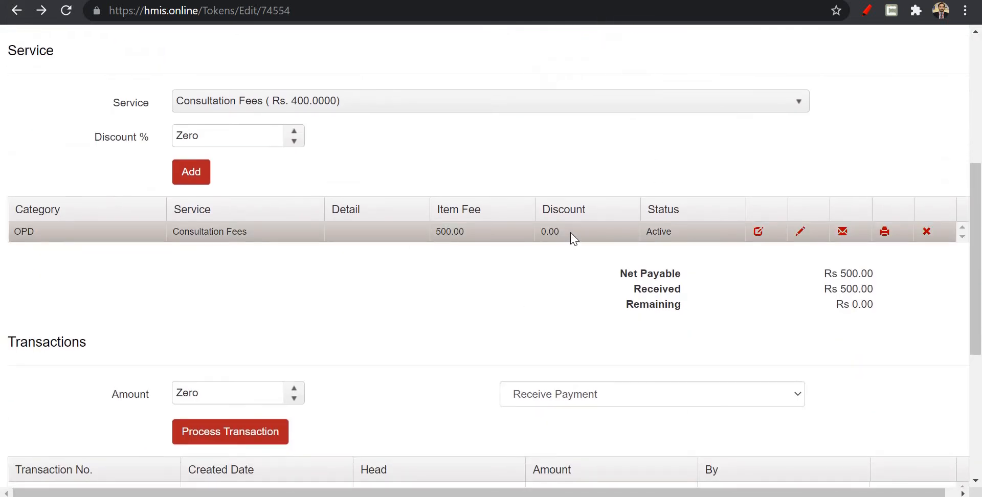
{"action": "scroll", "coordinate": [570, 232], "scroll_direction": "up", "scroll_amount": 6}
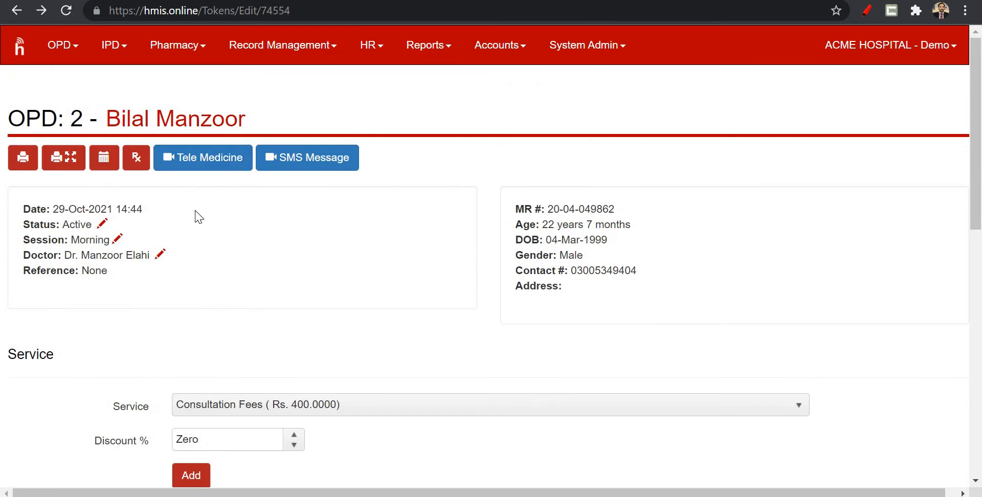
{"action": "scroll", "coordinate": [206, 287], "scroll_direction": "down", "scroll_amount": 2}
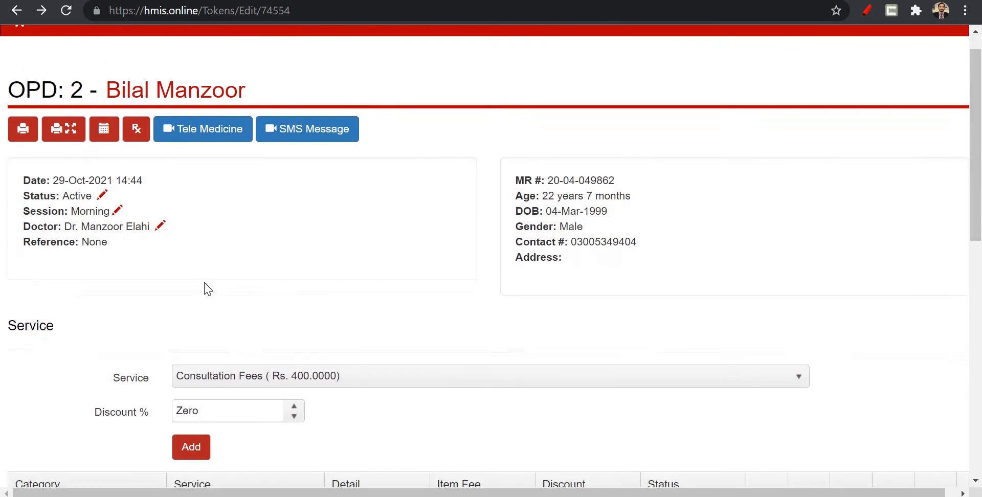
{"action": "scroll", "coordinate": [207, 290], "scroll_direction": "down", "scroll_amount": 6}
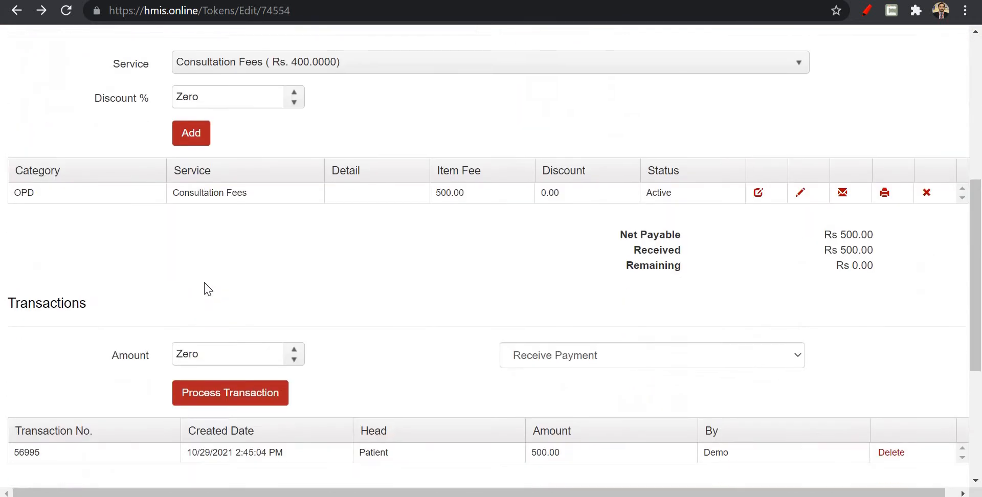
{"action": "scroll", "coordinate": [205, 287], "scroll_direction": "down", "scroll_amount": 5}
{"action": "scroll", "coordinate": [205, 287], "scroll_direction": "up", "scroll_amount": 11}
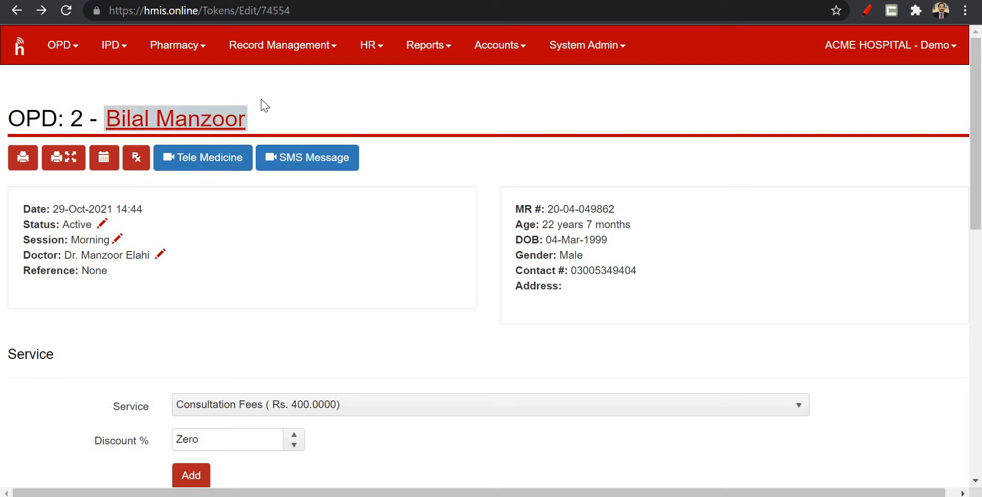
{"action": "left_click", "coordinate": [136, 159]}
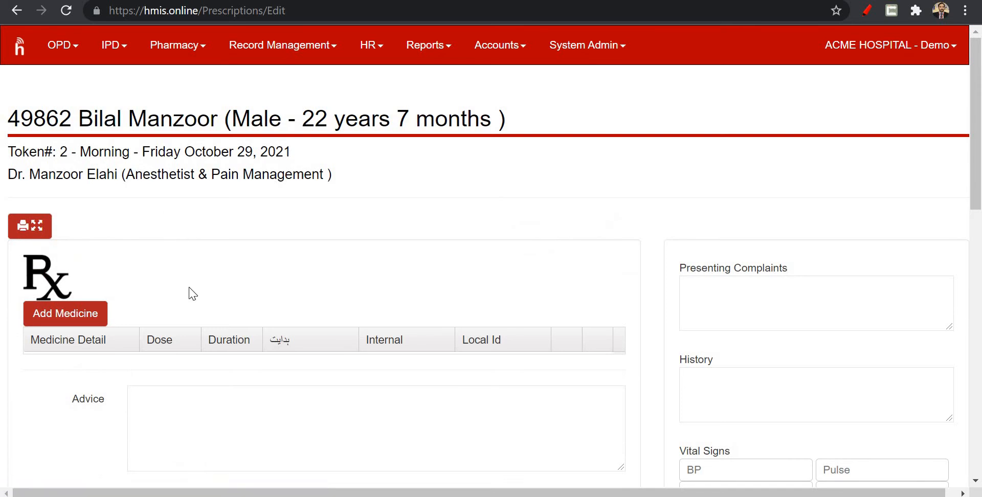
{"action": "scroll", "coordinate": [278, 270], "scroll_direction": "down", "scroll_amount": 6}
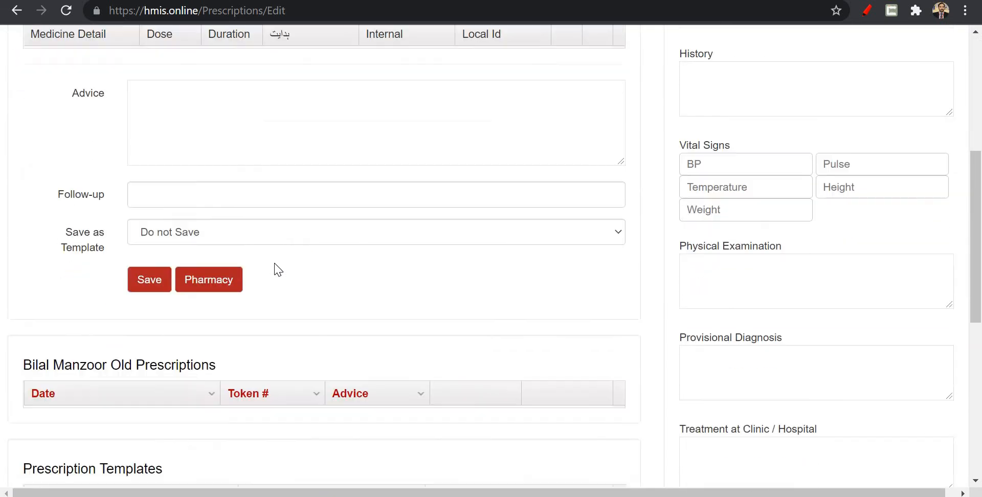
{"action": "scroll", "coordinate": [278, 270], "scroll_direction": "down", "scroll_amount": 2}
{"action": "scroll", "coordinate": [277, 269], "scroll_direction": "up", "scroll_amount": 6}
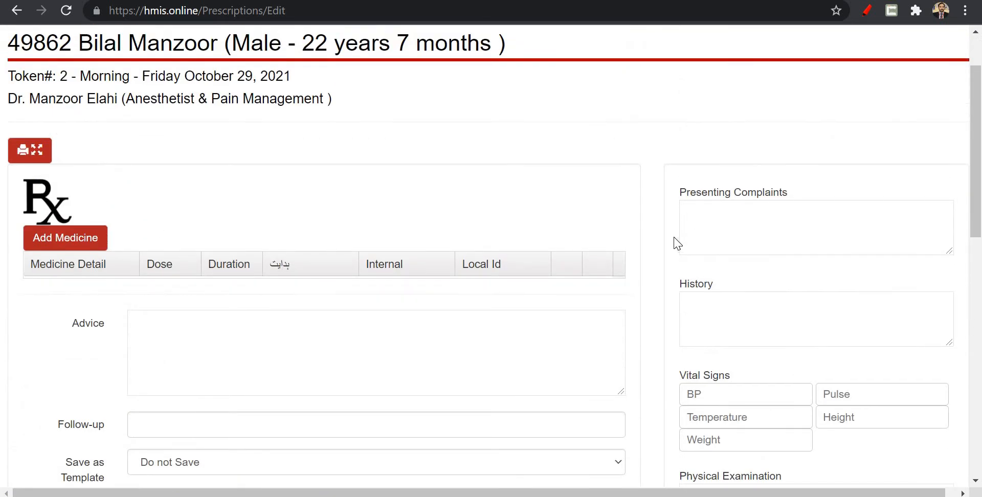
{"action": "scroll", "coordinate": [695, 235], "scroll_direction": "down", "scroll_amount": 2}
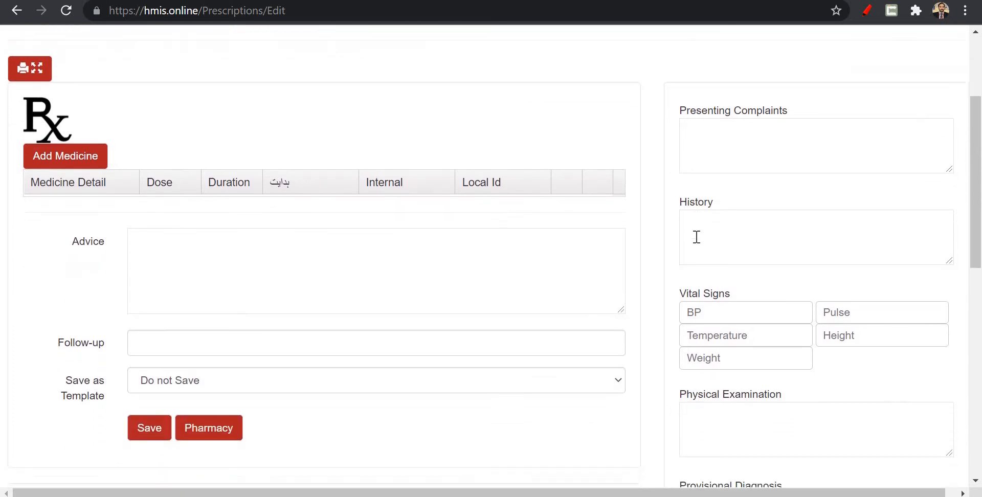
{"action": "left_click", "coordinate": [734, 131]}
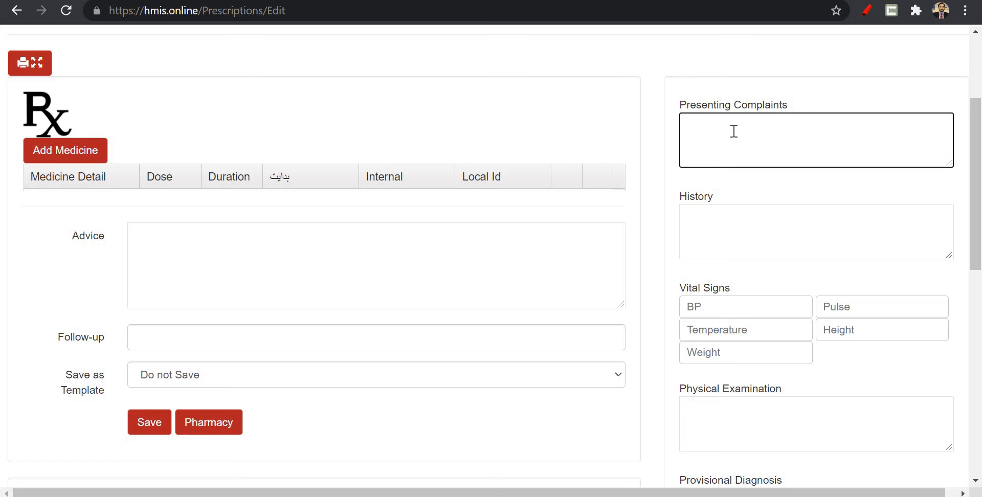
{"action": "type", "text": "Hello"}
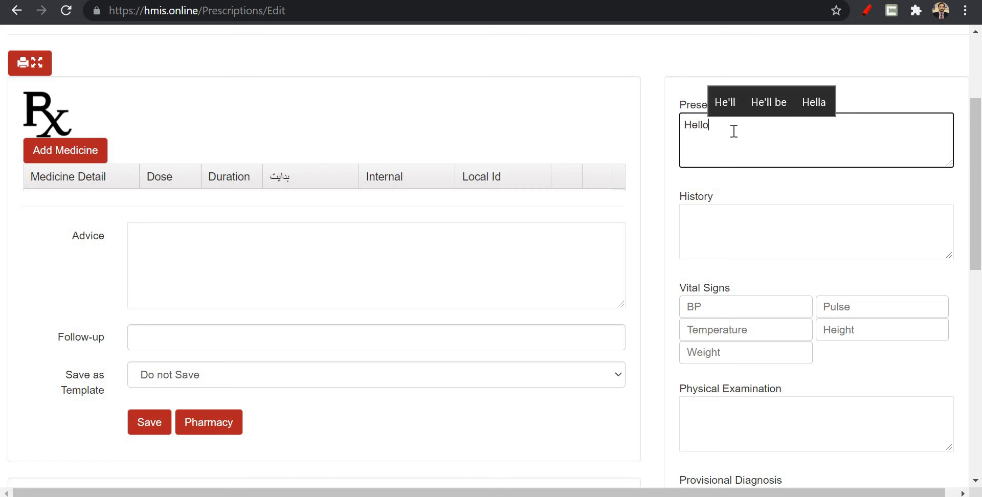
{"action": "key", "text": "Tab"}
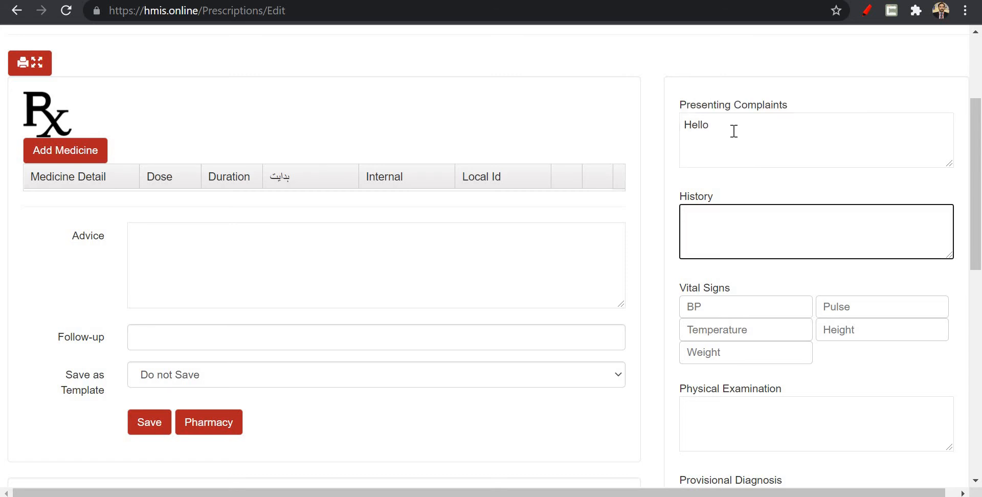
Replace the Presenting Complaints text with "Head Ache" and enter "-" as the History.
{"action": "left_click", "coordinate": [734, 131]}
{"action": "key", "text": "ctrl+a"}
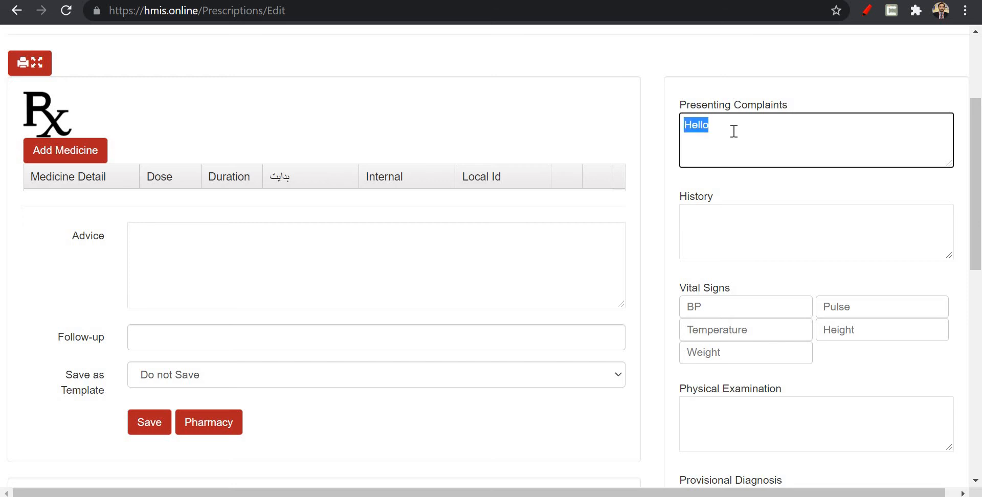
{"action": "type", "text": "Head Ad"}
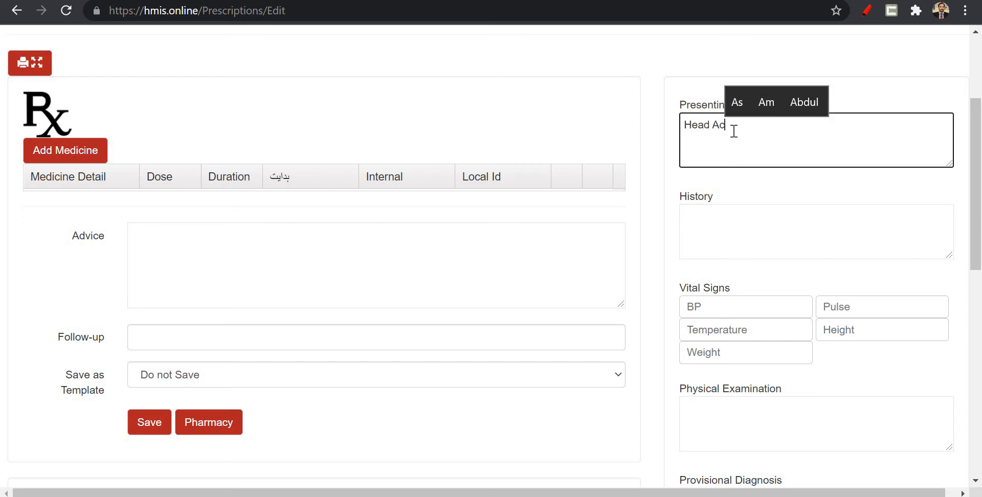
{"action": "key", "text": "BackSpace"}
{"action": "type", "text": "che"}
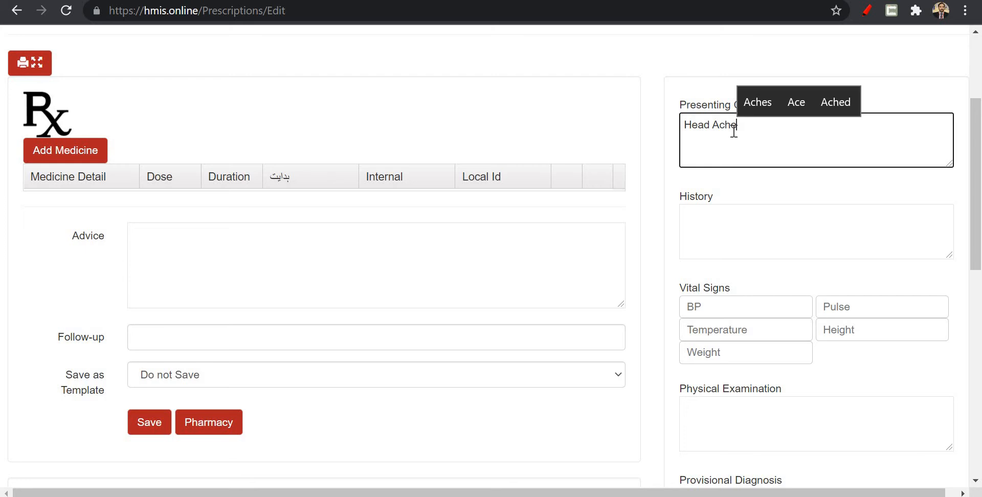
{"action": "key", "text": "Tab"}
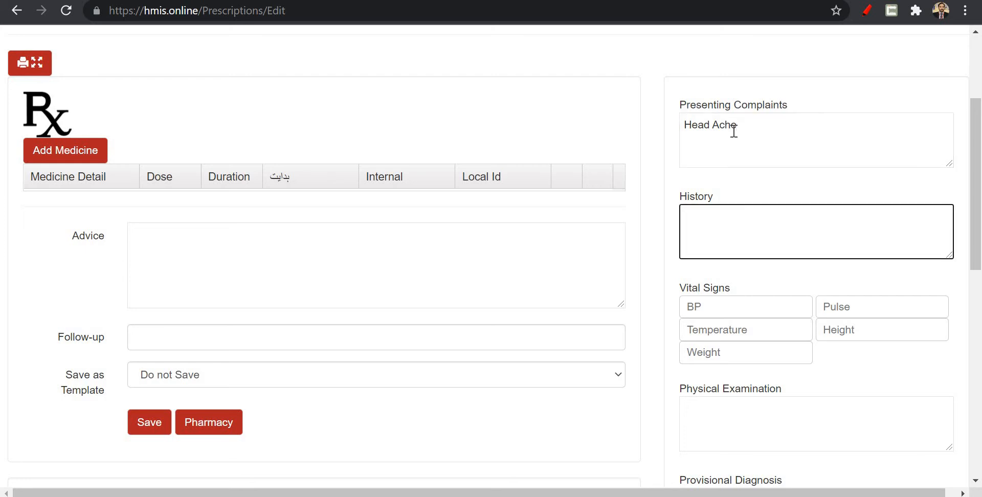
{"action": "type", "text": "-"}
{"action": "key", "text": "Tab"}
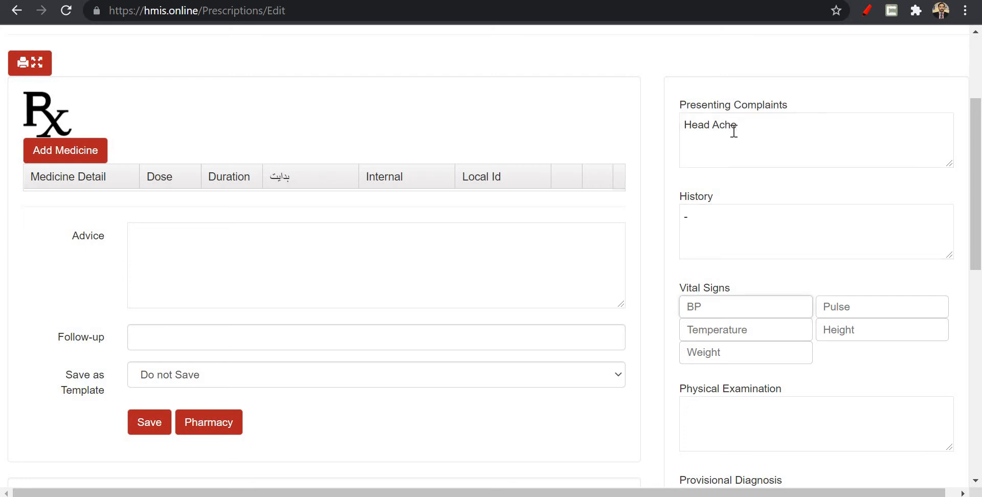
Record the patient's vital signs with a BP of 140/80 and a Pulse of 60.
{"action": "type", "text": "10"}
{"action": "key", "text": "Tab"}
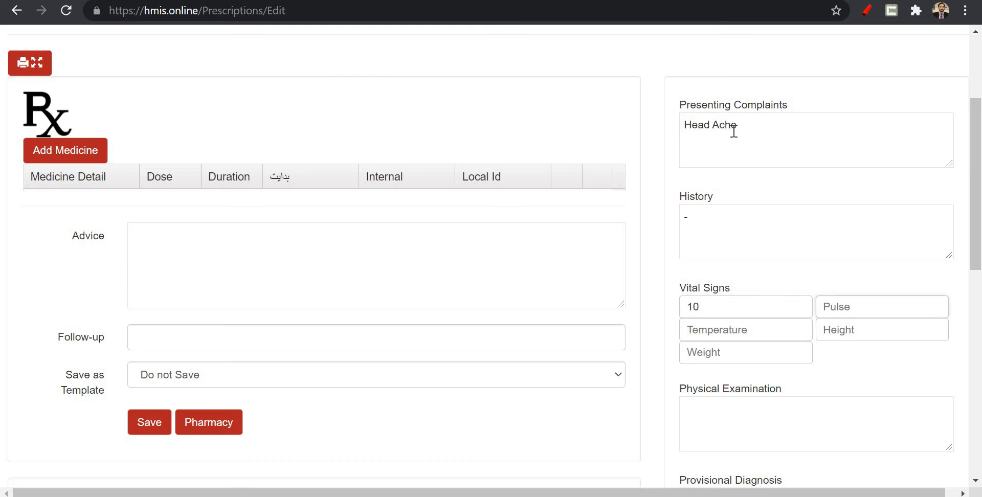
{"action": "key", "text": "shift+Tab"}
{"action": "key", "text": "BackSpace"}
{"action": "type", "text": "10"}
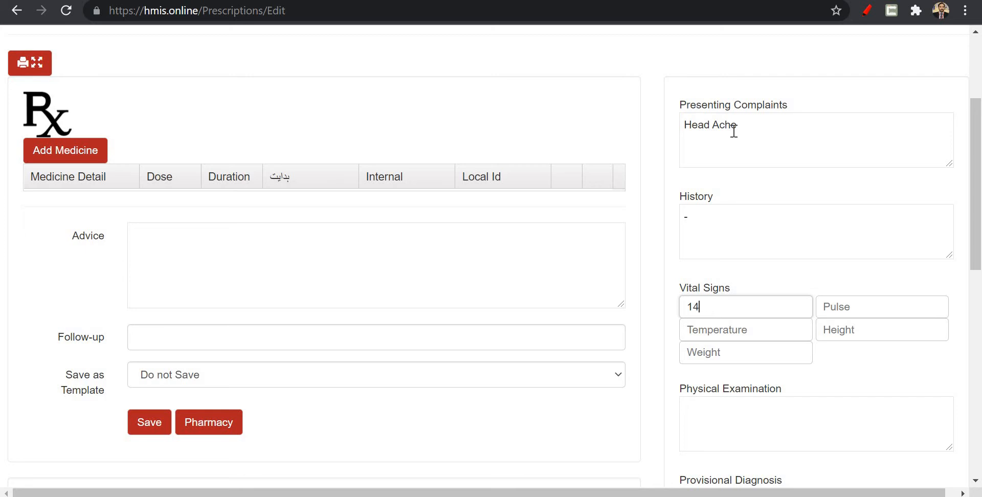
{"action": "type", "text": "0/80"}
{"action": "key", "text": "Tab"}
{"action": "type", "text": "60"}
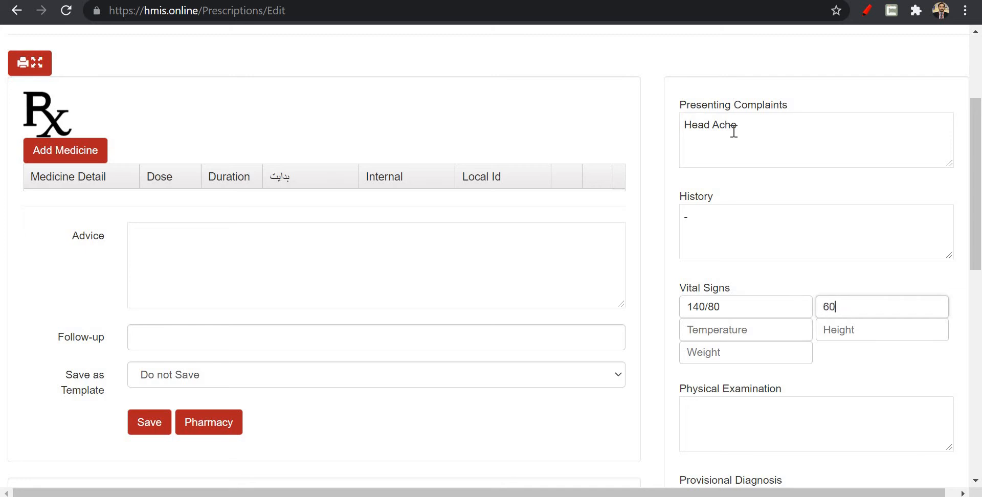
Complete the vital signs with a Temperature of 38, a Height of 160 and a Weight of 60.
{"action": "key", "text": "Tab"}
{"action": "type", "text": "38"}
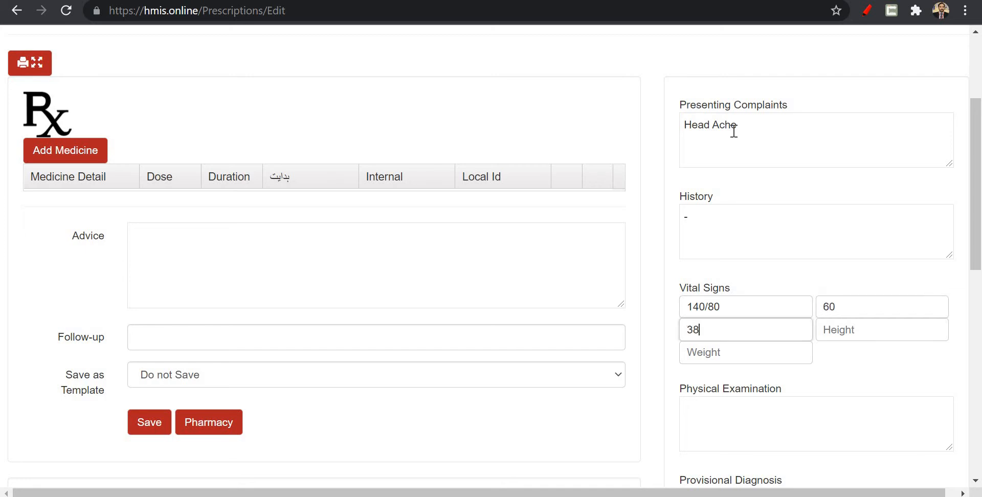
{"action": "key", "text": "Tab"}
{"action": "type", "text": "1"}
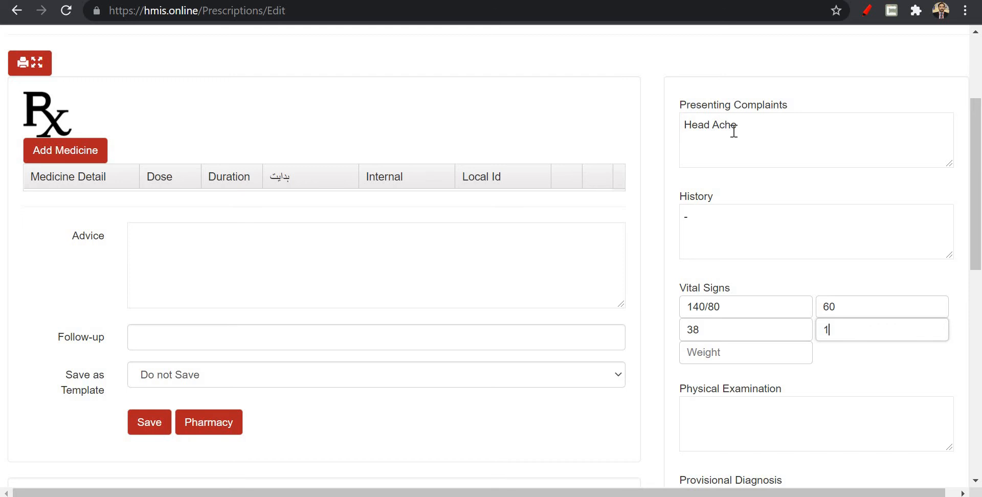
{"action": "key", "text": "Tab"}
{"action": "type", "text": "60"}
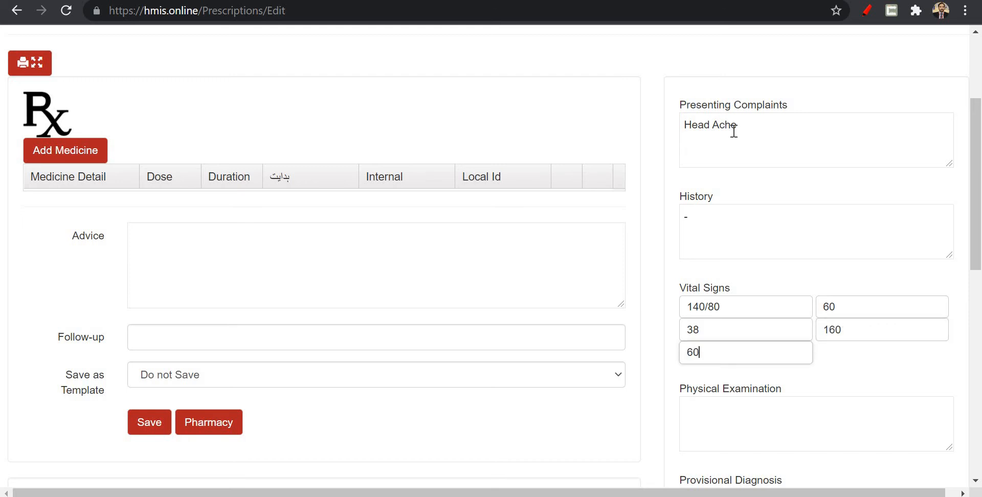
Look over the remaining clinical note fields and prescription templates, and open the form for adding a prescribed medicine.
{"action": "scroll", "coordinate": [838, 292], "scroll_direction": "down", "scroll_amount": 2}
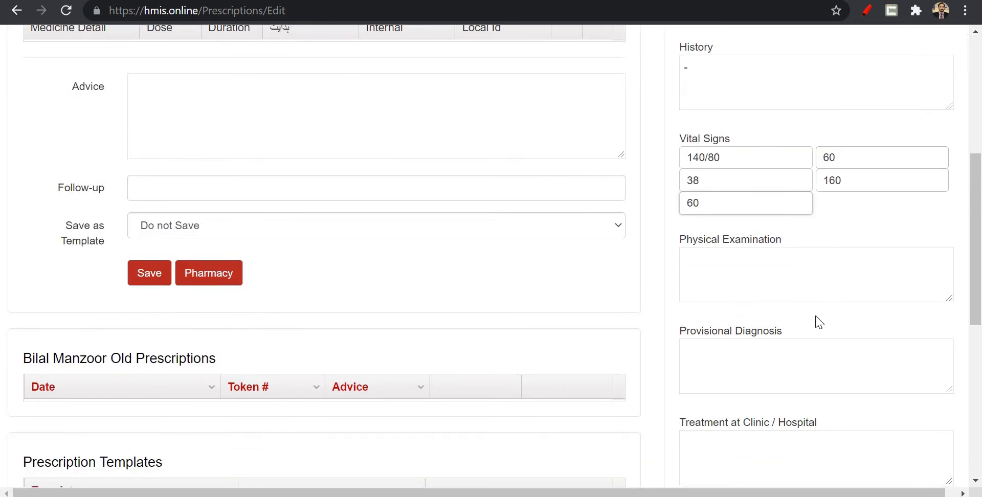
{"action": "scroll", "coordinate": [816, 322], "scroll_direction": "down", "scroll_amount": 6}
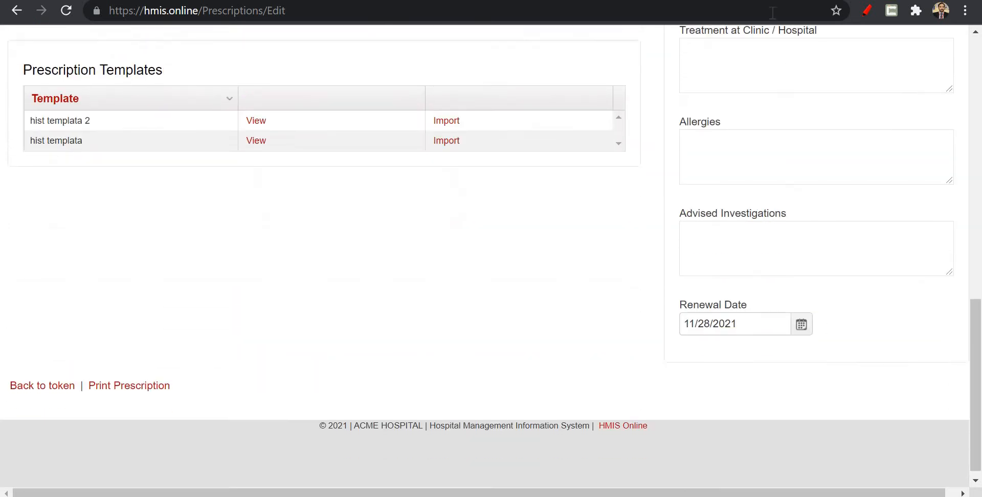
{"action": "scroll", "coordinate": [790, 326], "scroll_direction": "up", "scroll_amount": 6}
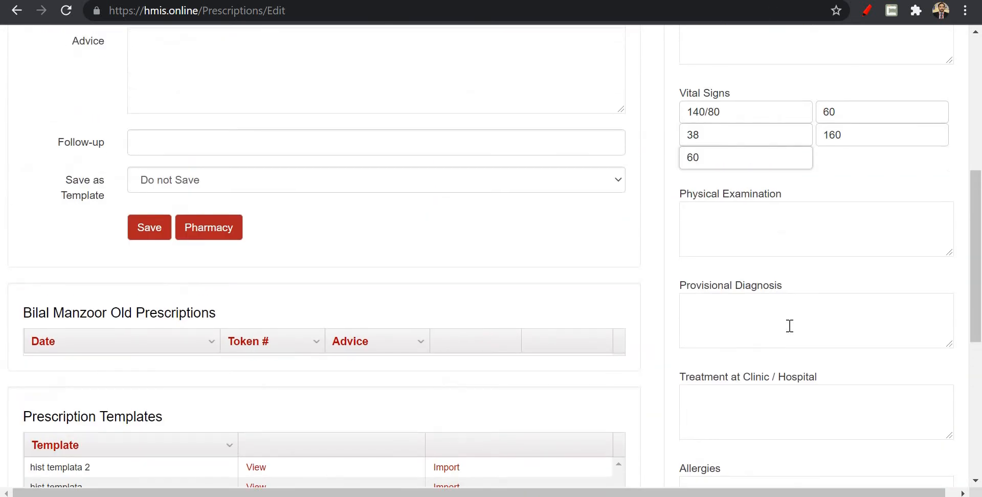
{"action": "scroll", "coordinate": [790, 326], "scroll_direction": "down", "scroll_amount": 1}
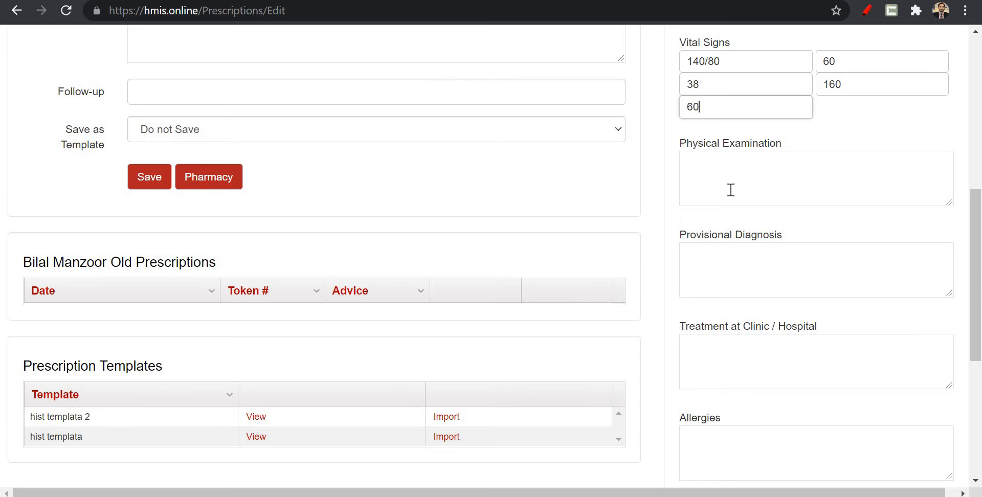
{"action": "scroll", "coordinate": [430, 184], "scroll_direction": "up", "scroll_amount": 7}
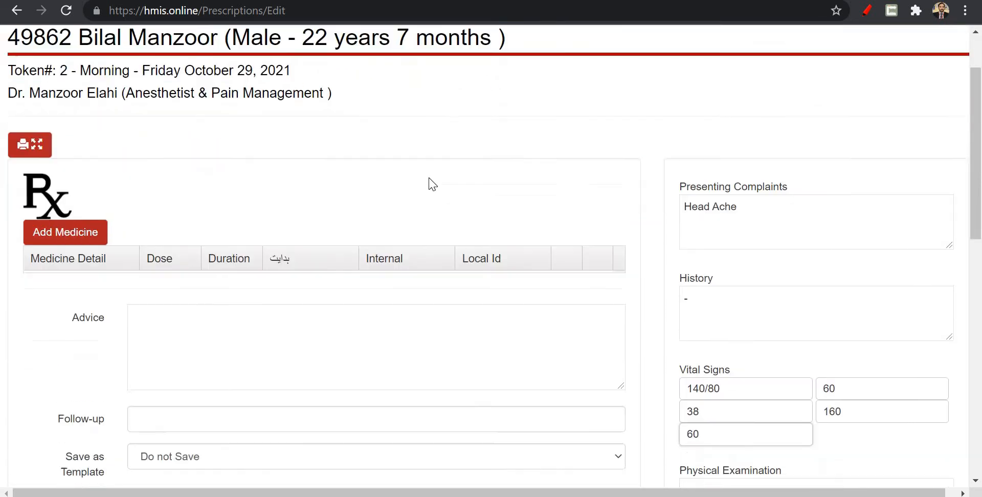
{"action": "scroll", "coordinate": [430, 185], "scroll_direction": "down", "scroll_amount": 1}
{"action": "left_click", "coordinate": [82, 171]}
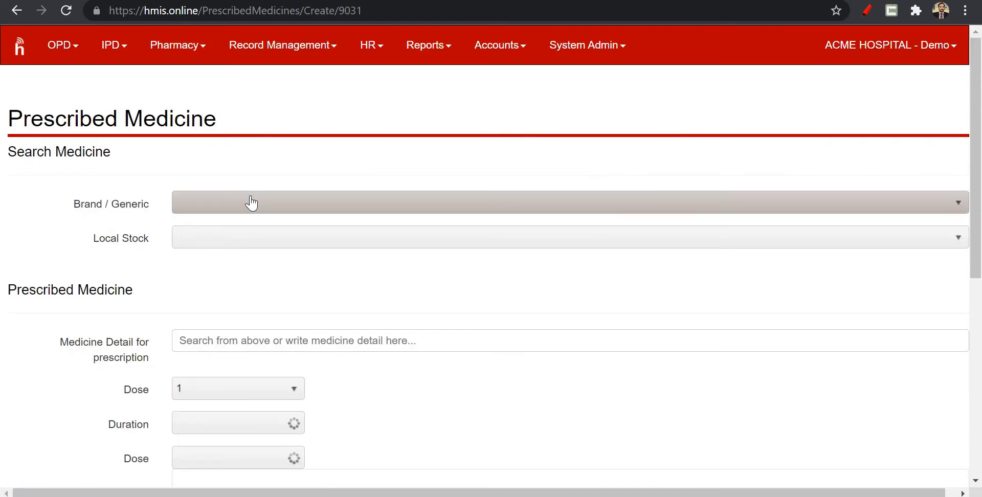
{"action": "scroll", "coordinate": [251, 203], "scroll_direction": "down", "scroll_amount": 3}
{"action": "scroll", "coordinate": [251, 203], "scroll_direction": "up", "scroll_amount": 3}
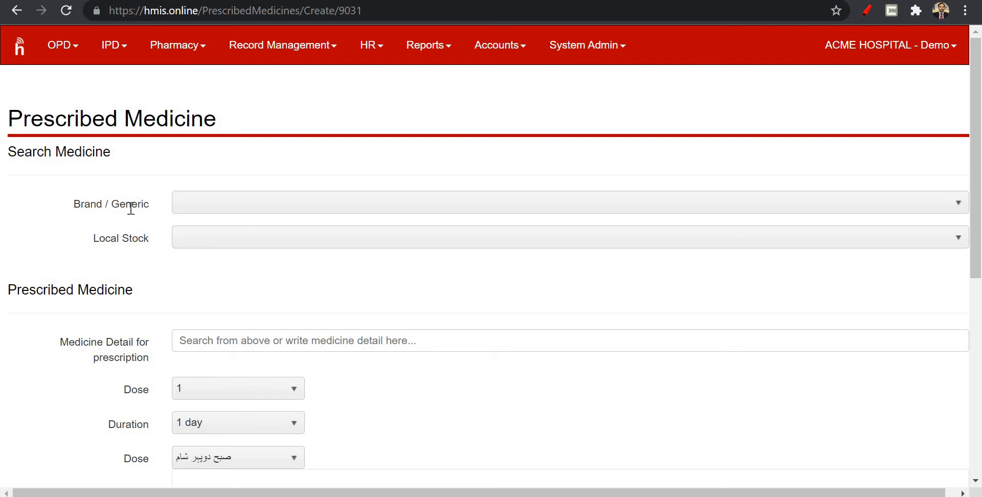
Search the Brand / Generic medicines for "panado" and choose PANADOL(Paracetamol) [Susp - 120mg/5ml].
{"action": "left_click", "coordinate": [220, 211]}
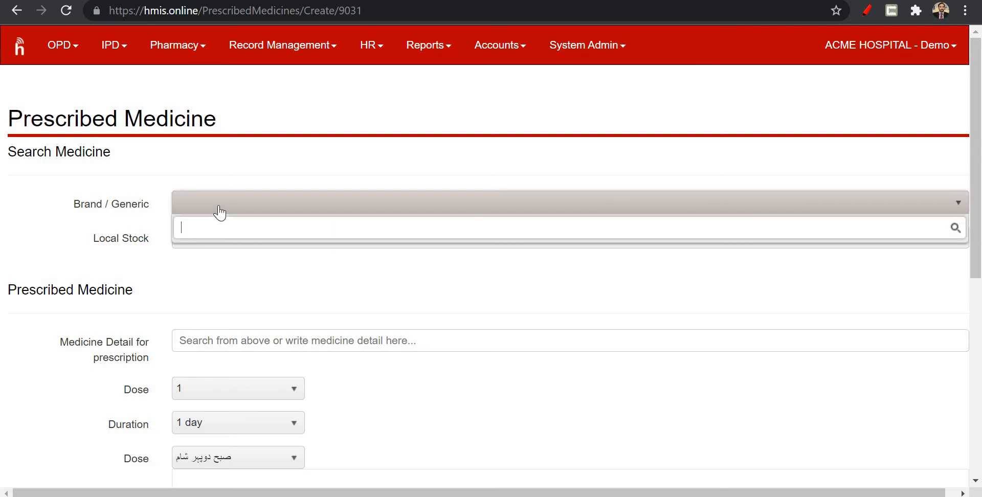
{"action": "type", "text": "panal"}
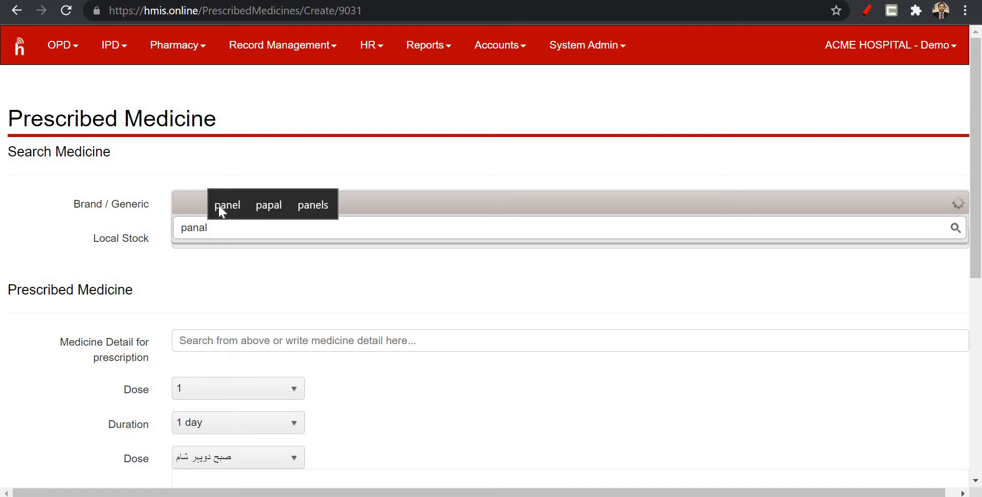
{"action": "key", "text": "BackSpace"}
{"action": "type", "text": "do"}
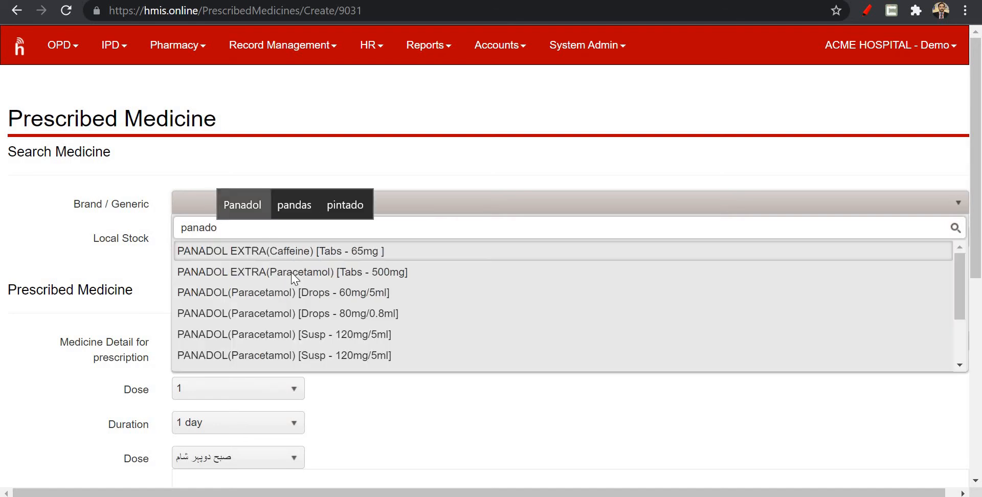
{"action": "left_click", "coordinate": [335, 335]}
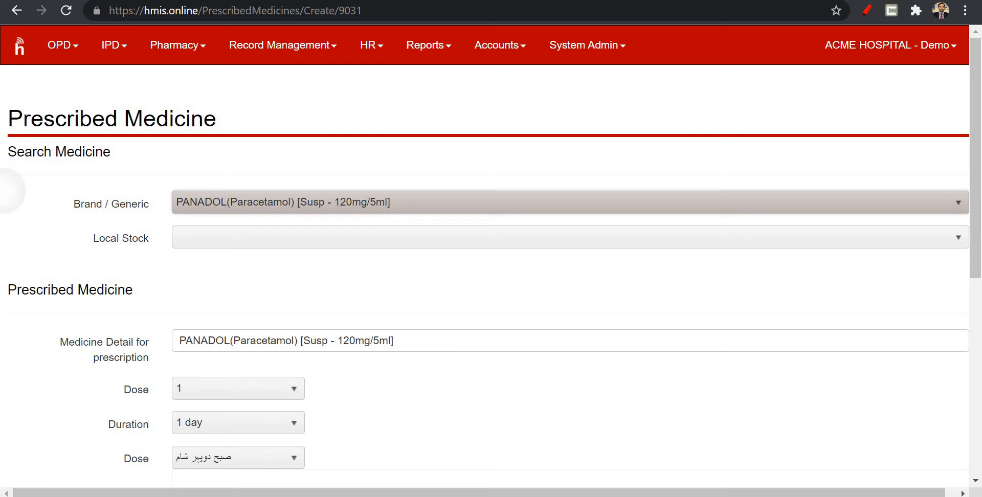
Examine the Medicine Detail text filled in for the selected medicine.
{"action": "scroll", "coordinate": [5, 185], "scroll_direction": "down", "scroll_amount": 1}
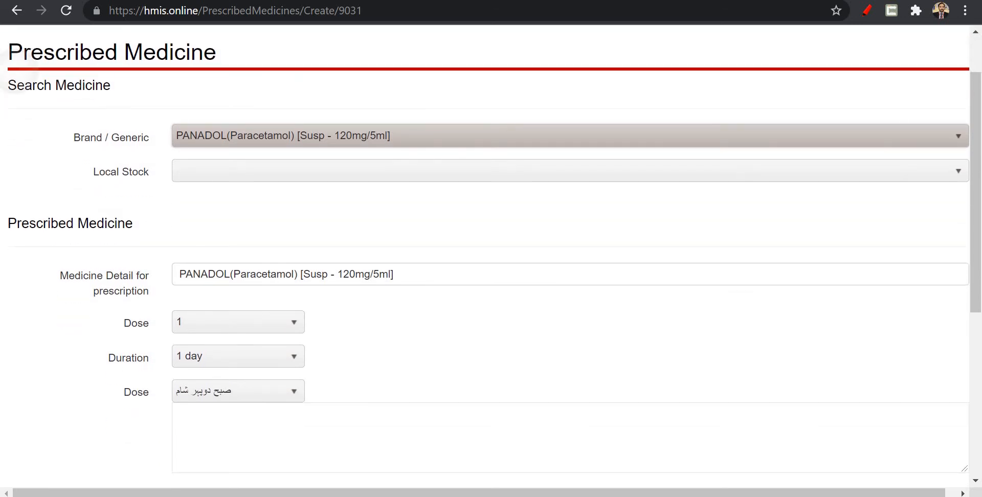
{"action": "double_click", "coordinate": [13, 55]}
{"action": "scroll", "coordinate": [13, 55], "scroll_direction": "down", "scroll_amount": 1}
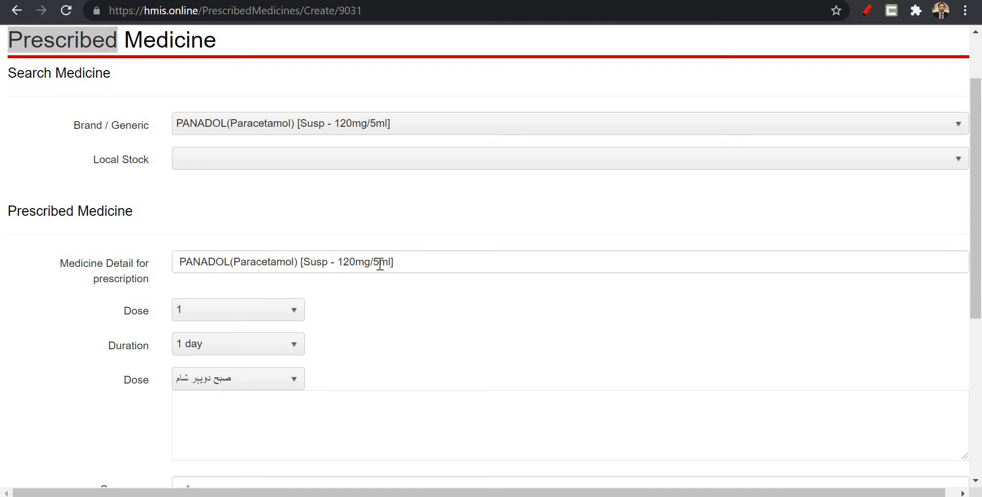
{"action": "left_click", "coordinate": [412, 259]}
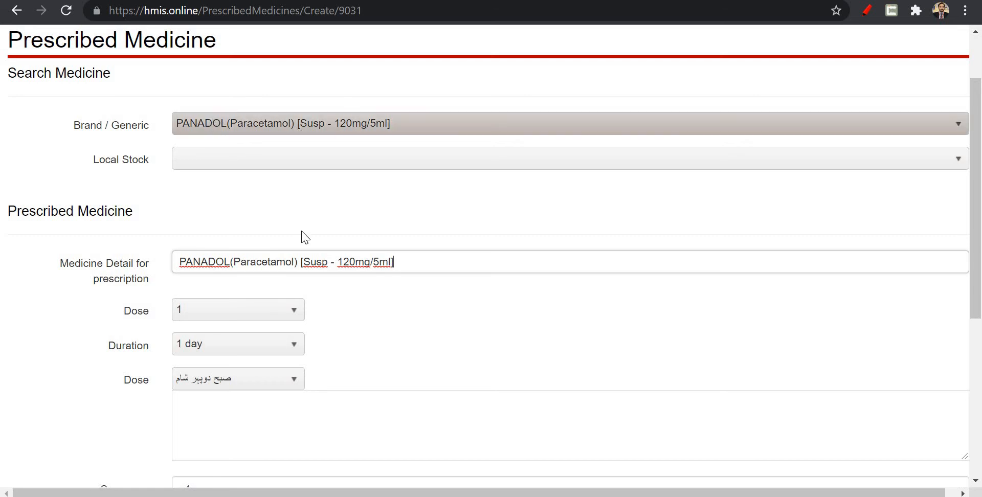
{"action": "left_click_drag", "start_coordinate": [394, 262], "coordinate": [144, 263]}
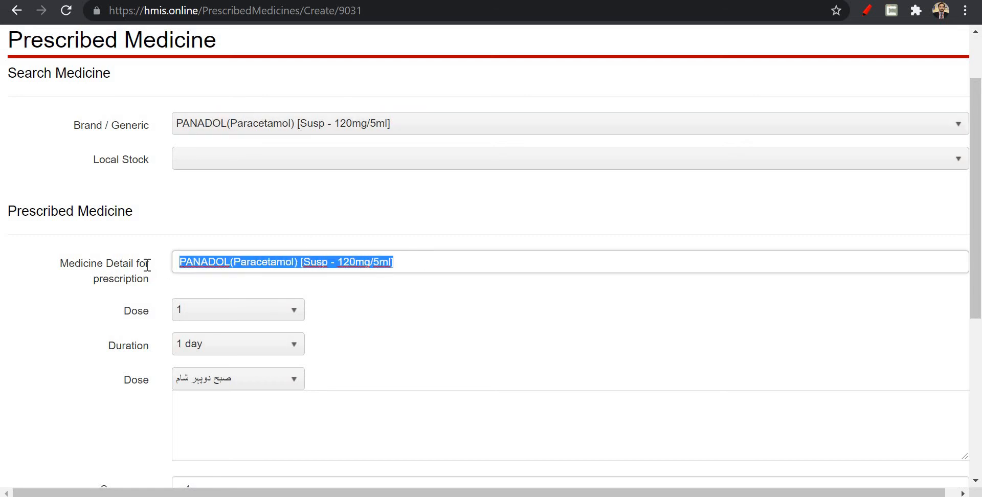
{"action": "left_click", "coordinate": [449, 259]}
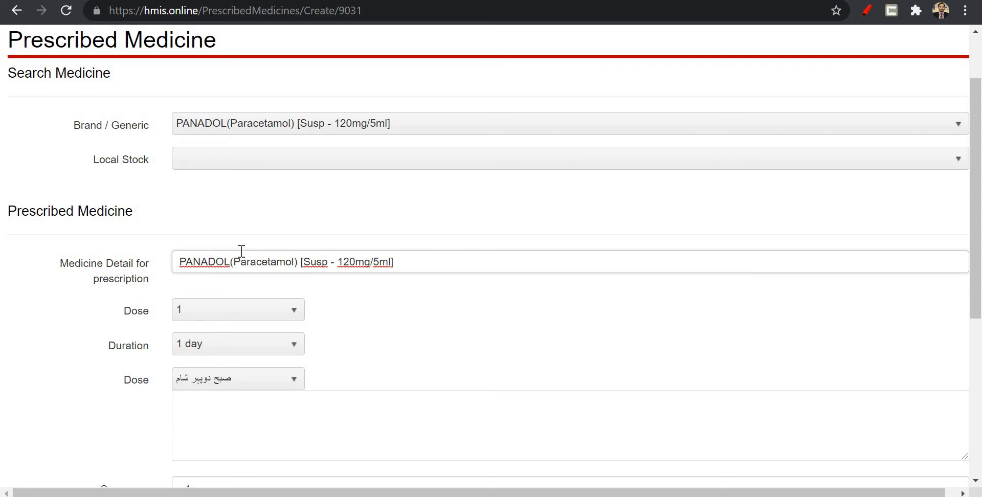
Set the medicine's dose to 1+1 and its duration to 2 days.
{"action": "scroll", "coordinate": [241, 254], "scroll_direction": "down", "scroll_amount": 3}
{"action": "scroll", "coordinate": [242, 252], "scroll_direction": "down", "scroll_amount": 1}
{"action": "left_click", "coordinate": [212, 132]}
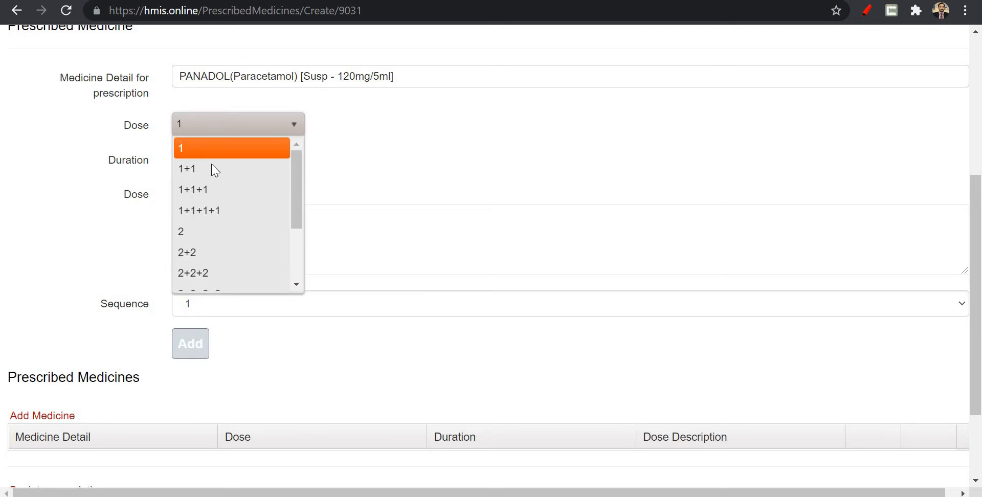
{"action": "left_click", "coordinate": [211, 165]}
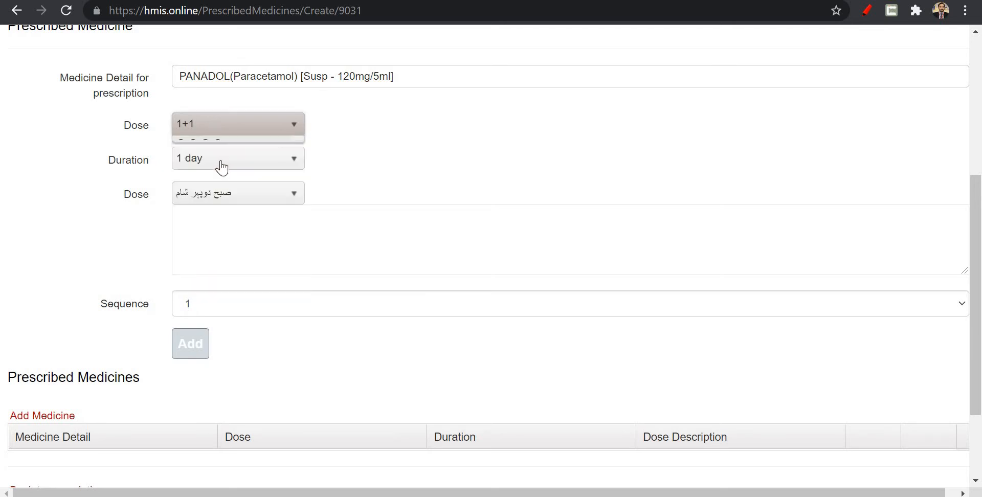
{"action": "left_click", "coordinate": [247, 158]}
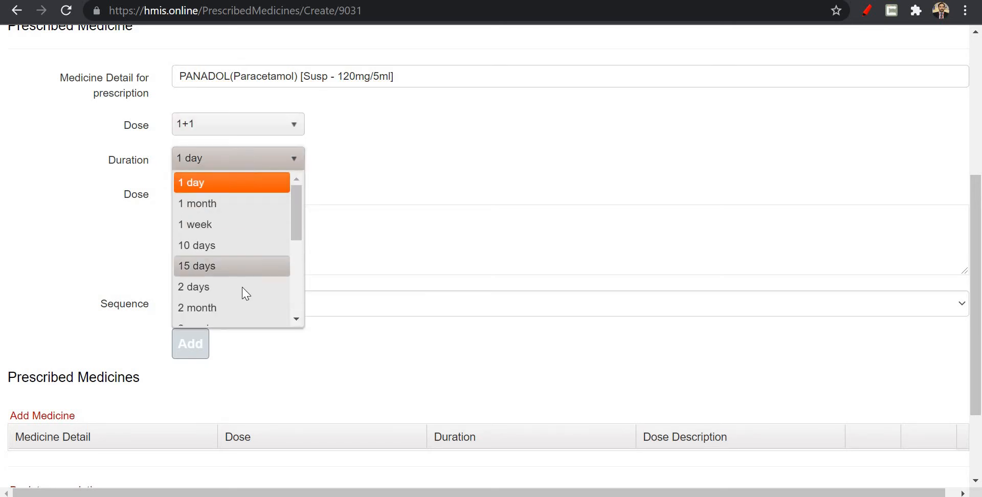
{"action": "left_click", "coordinate": [241, 290]}
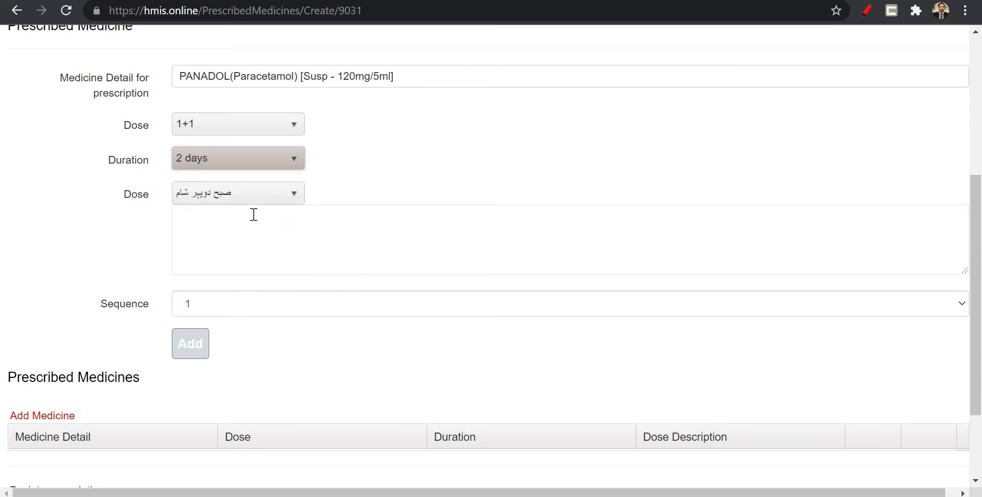
Set the dose description to "صبح شام" and add the medicine to the prescription.
{"action": "left_click", "coordinate": [264, 200]}
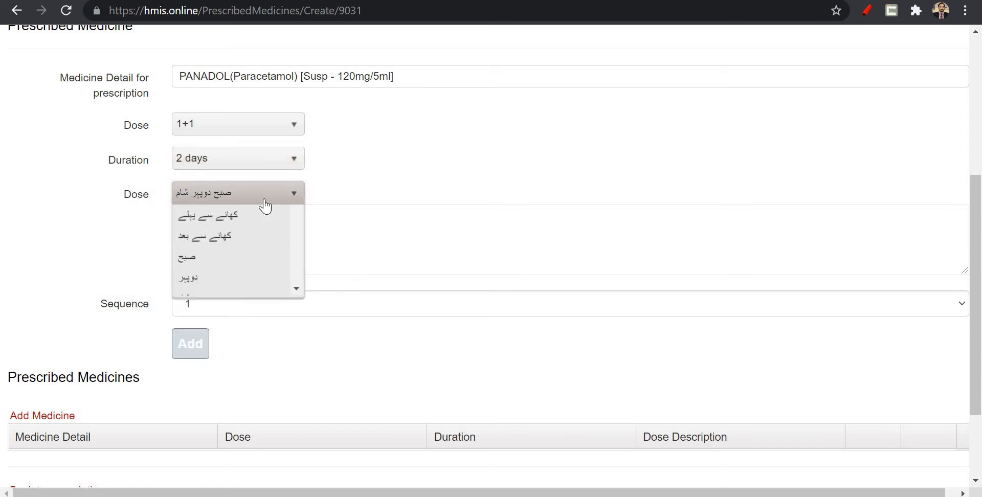
{"action": "left_click", "coordinate": [257, 242]}
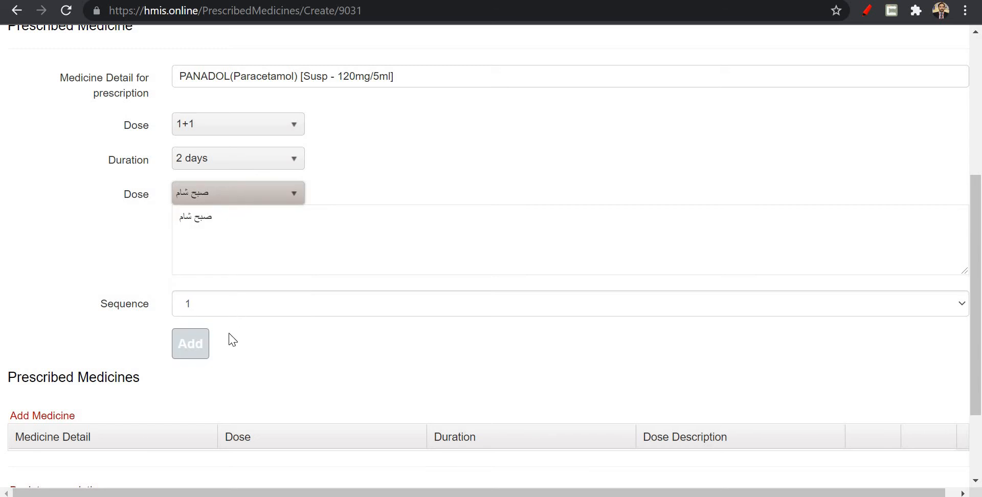
{"action": "left_click", "coordinate": [189, 343]}
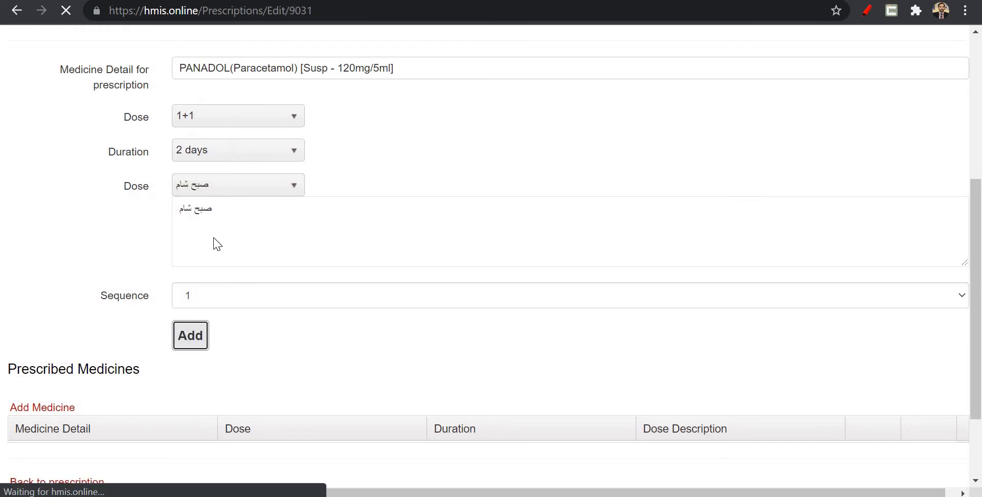
Review the prescription with its added medicine and save it.
{"action": "scroll", "coordinate": [214, 306], "scroll_direction": "down", "scroll_amount": 2}
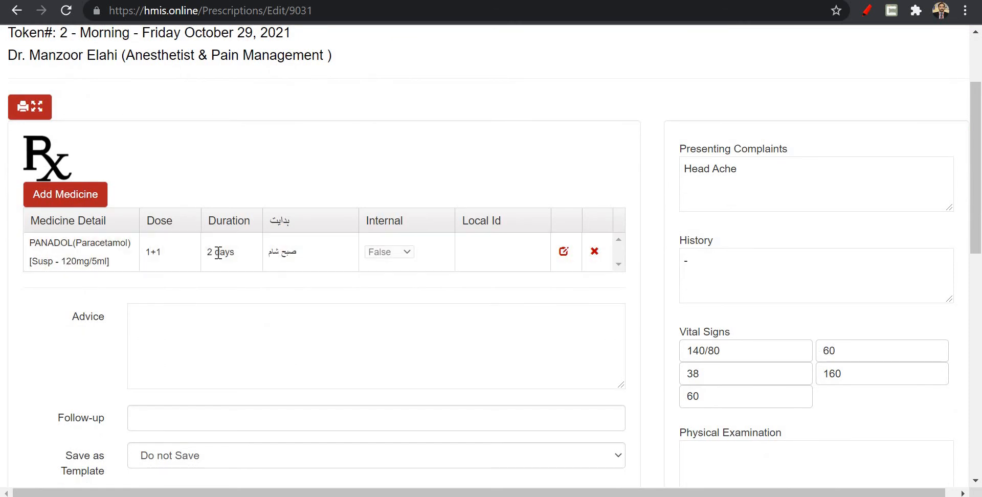
{"action": "scroll", "coordinate": [215, 252], "scroll_direction": "down", "scroll_amount": 3}
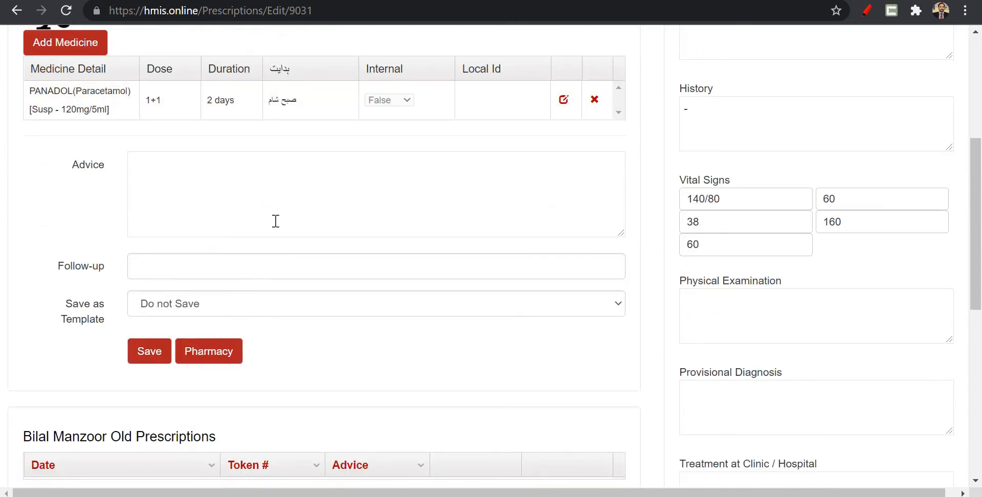
{"action": "left_click", "coordinate": [153, 354]}
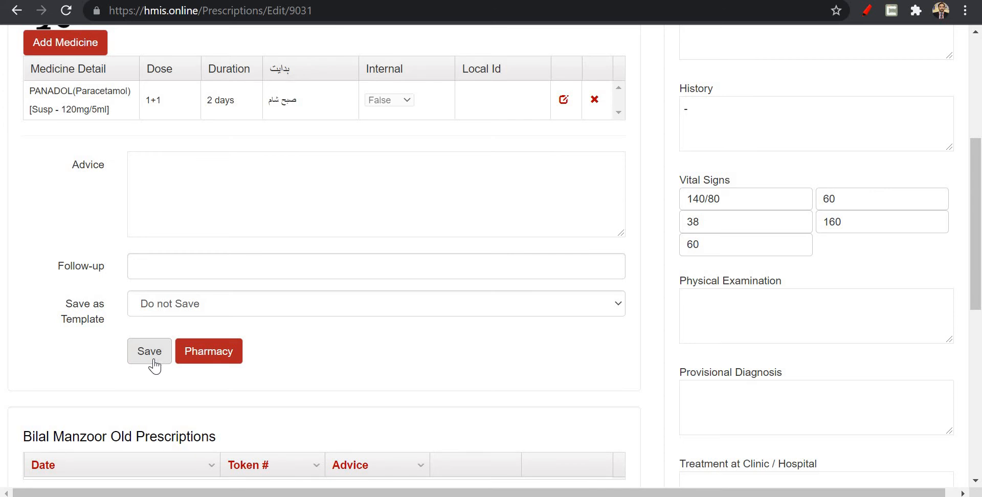
{"action": "left_click", "coordinate": [154, 361]}
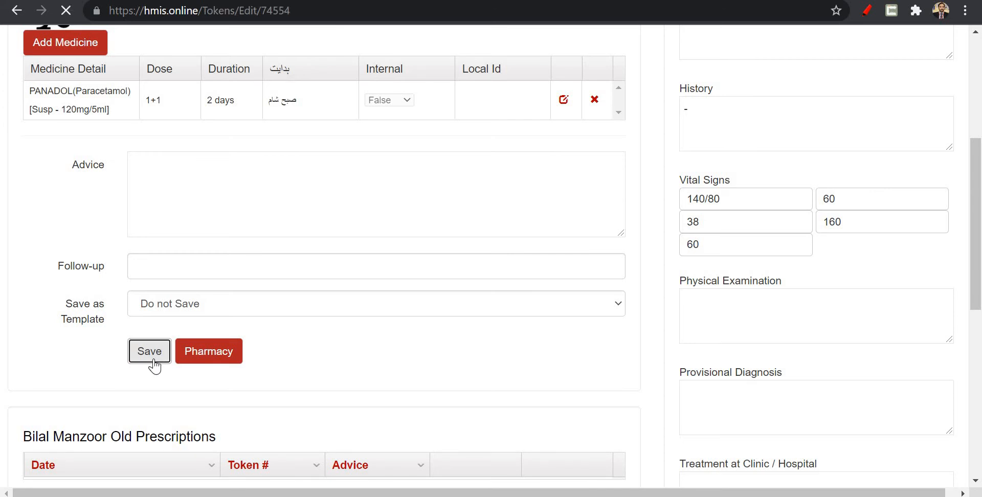
Examine the saved prescription's printable view and return to the patient's OPD token page.
{"action": "left_click", "coordinate": [143, 159]}
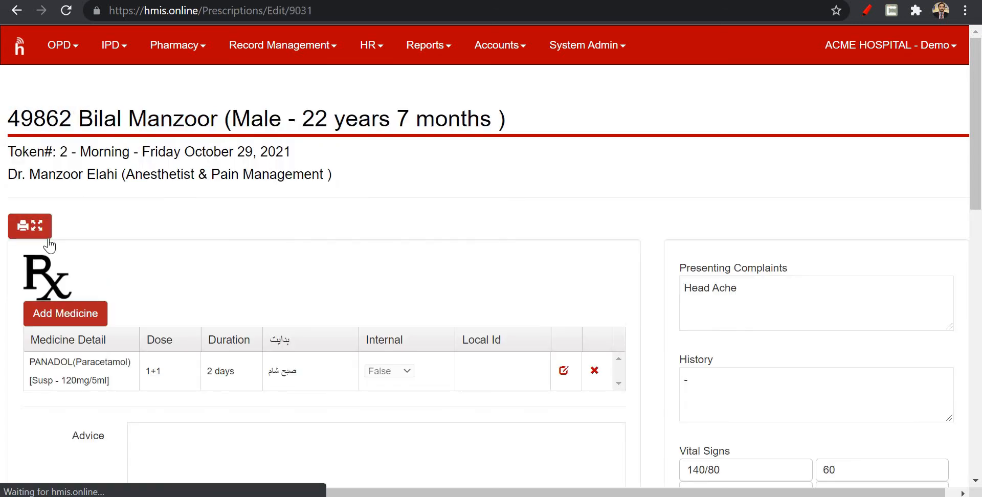
{"action": "left_click", "coordinate": [40, 235]}
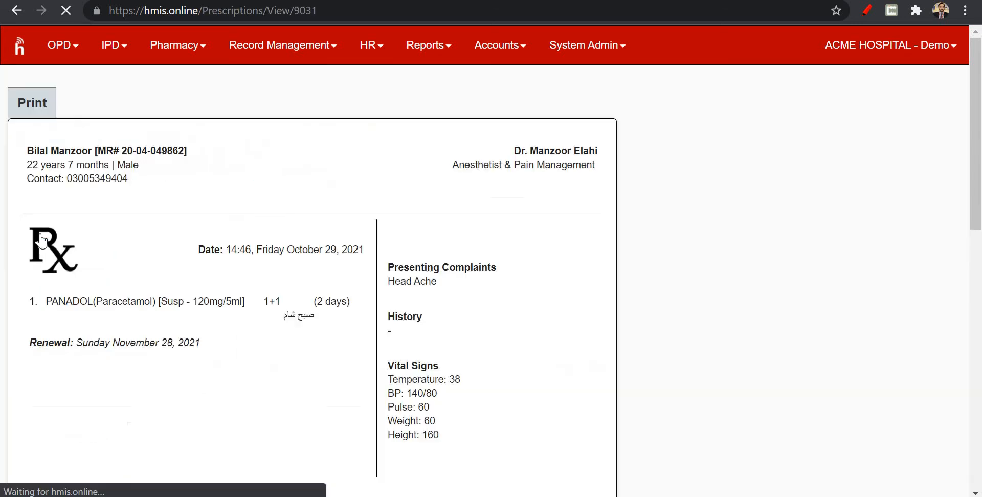
{"action": "scroll", "coordinate": [173, 180], "scroll_direction": "down", "scroll_amount": 2}
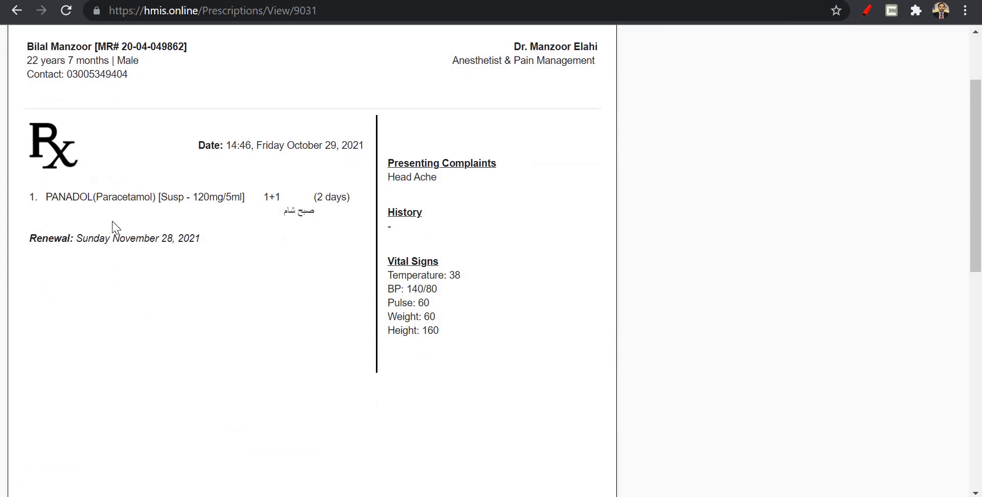
{"action": "scroll", "coordinate": [113, 228], "scroll_direction": "up", "scroll_amount": 2}
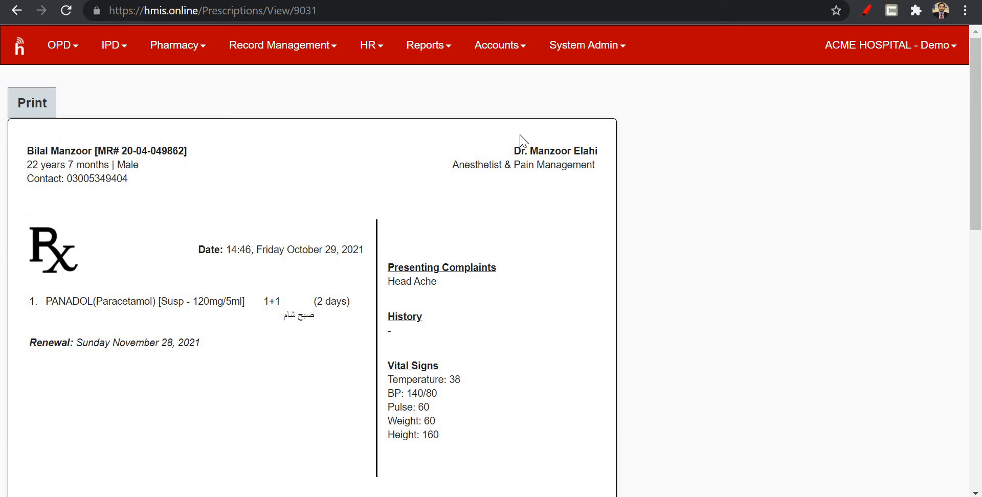
{"action": "scroll", "coordinate": [522, 138], "scroll_direction": "down", "scroll_amount": 5}
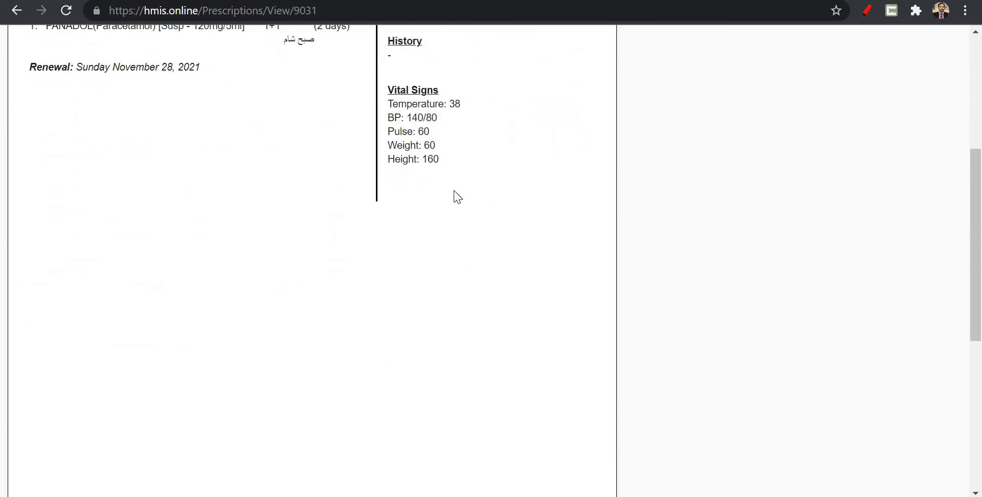
{"action": "scroll", "coordinate": [471, 298], "scroll_direction": "down", "scroll_amount": 3}
{"action": "scroll", "coordinate": [472, 298], "scroll_direction": "up", "scroll_amount": 10}
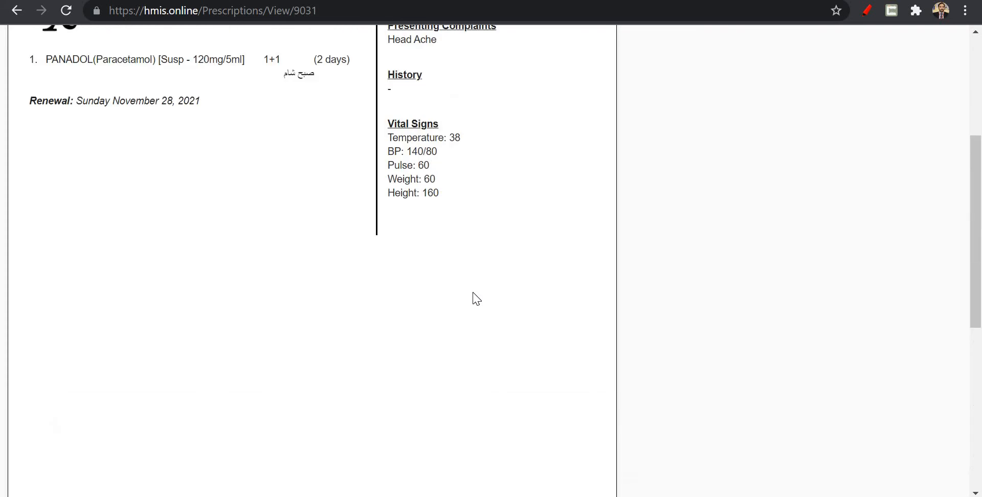
{"action": "left_click", "coordinate": [17, 11]}
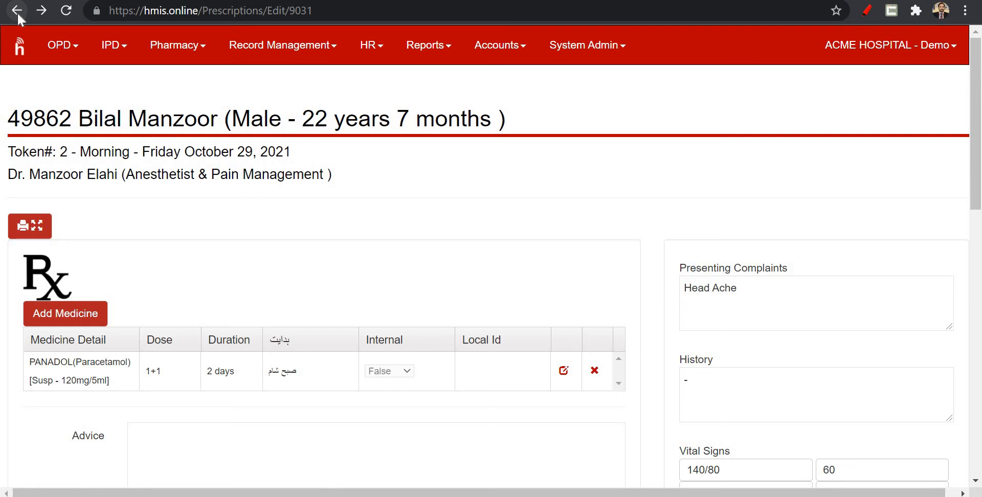
{"action": "left_click", "coordinate": [18, 12]}
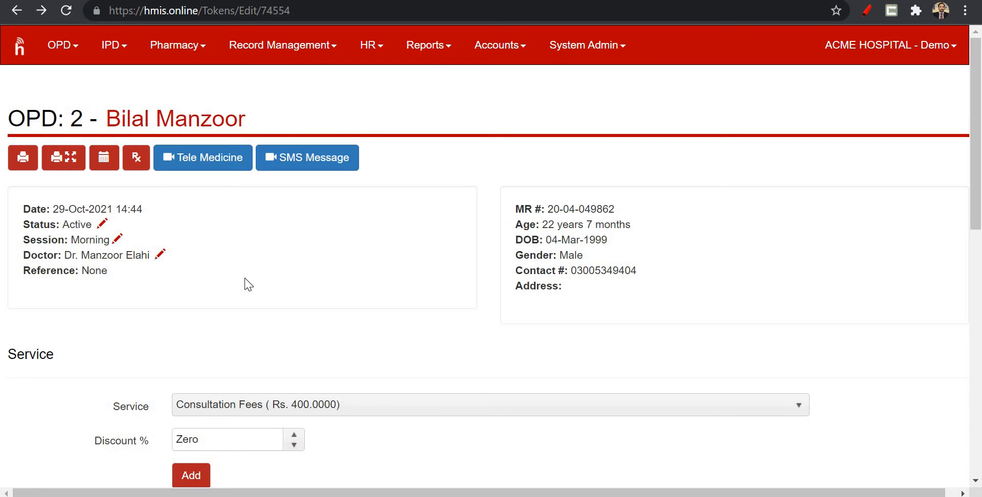
Return from the token page to the OPD case list and reopen token 2.
{"action": "scroll", "coordinate": [241, 285], "scroll_direction": "down", "scroll_amount": 10}
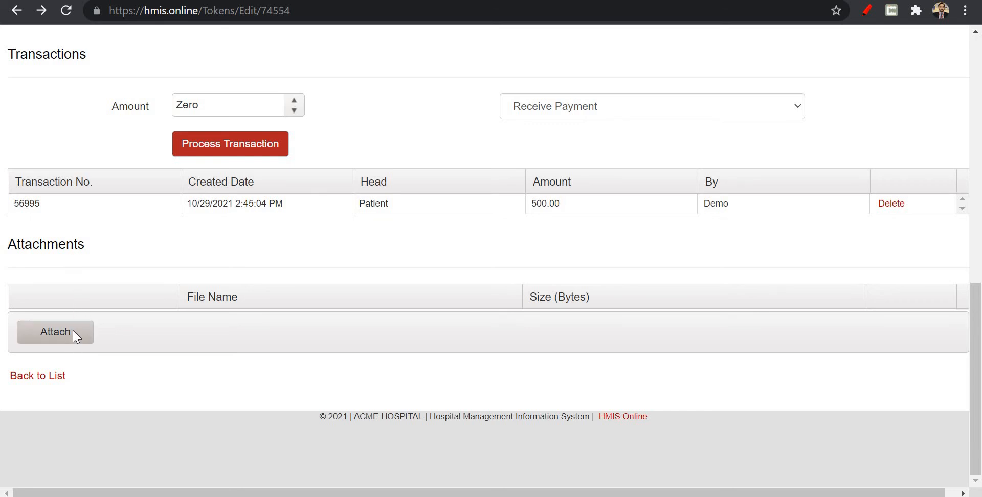
{"action": "left_click", "coordinate": [58, 378]}
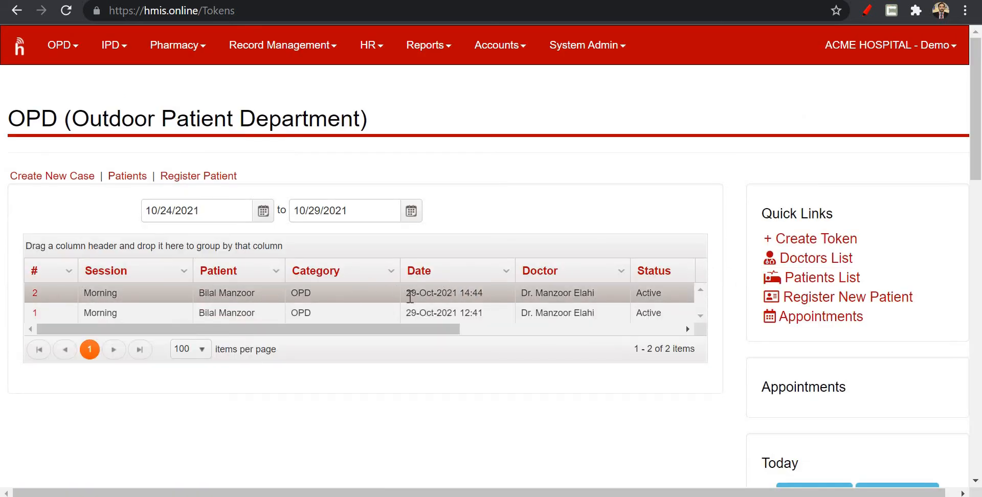
{"action": "left_click", "coordinate": [151, 291]}
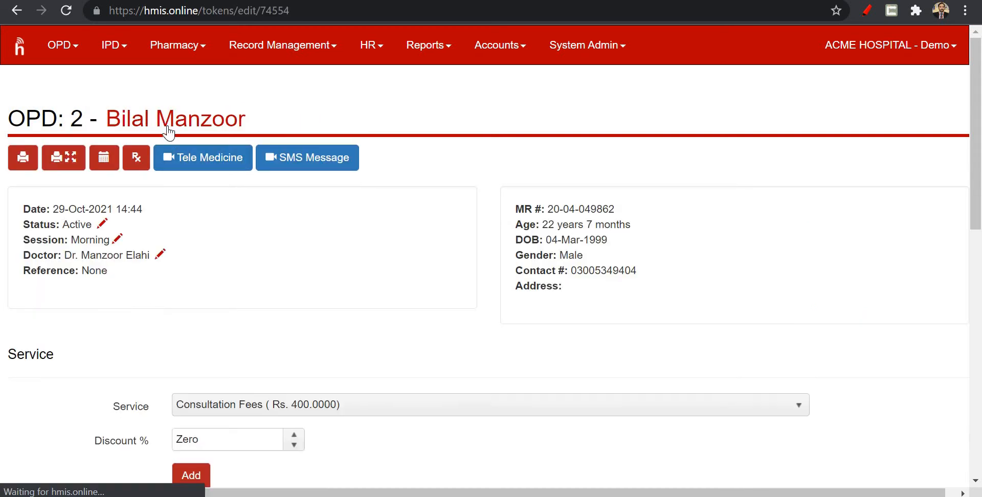
Open the patient's profile from the token and examine the visit history.
{"action": "left_click", "coordinate": [168, 132]}
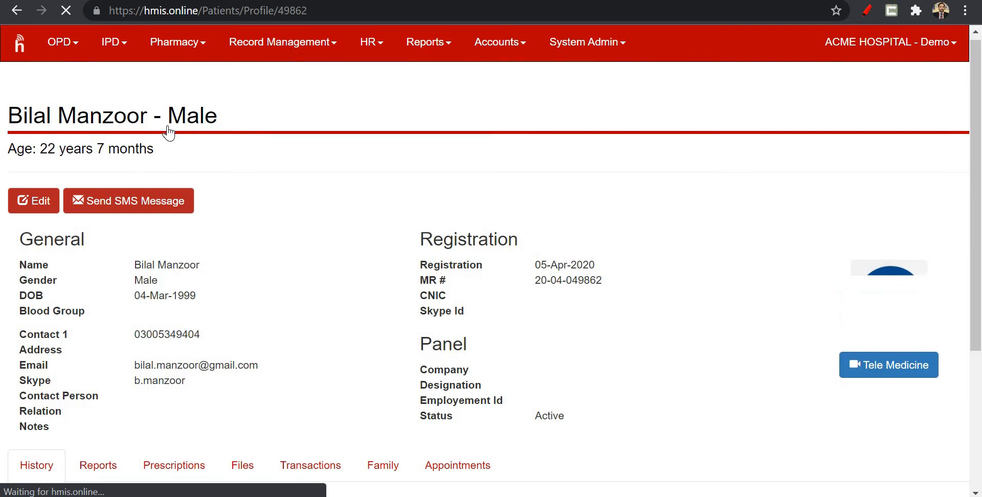
{"action": "scroll", "coordinate": [168, 132], "scroll_direction": "down", "scroll_amount": 3}
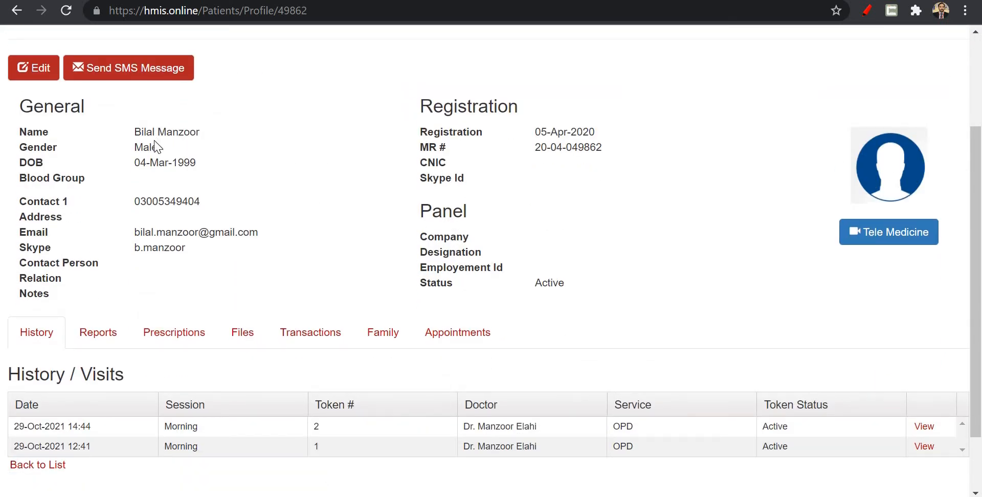
{"action": "scroll", "coordinate": [162, 220], "scroll_direction": "down", "scroll_amount": 2}
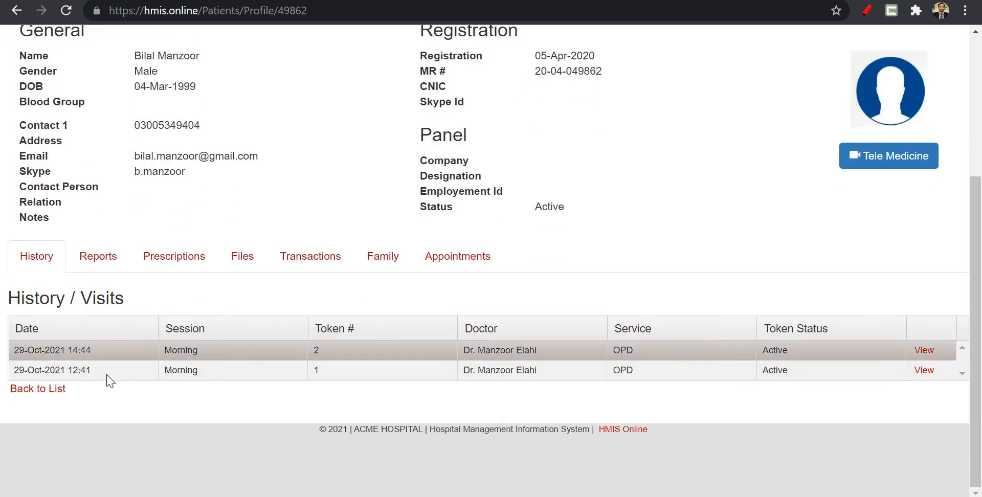
Examine the patient's lab reports, prescriptions, files, transactions, family members and appointments in the profile.
{"action": "left_click", "coordinate": [101, 251]}
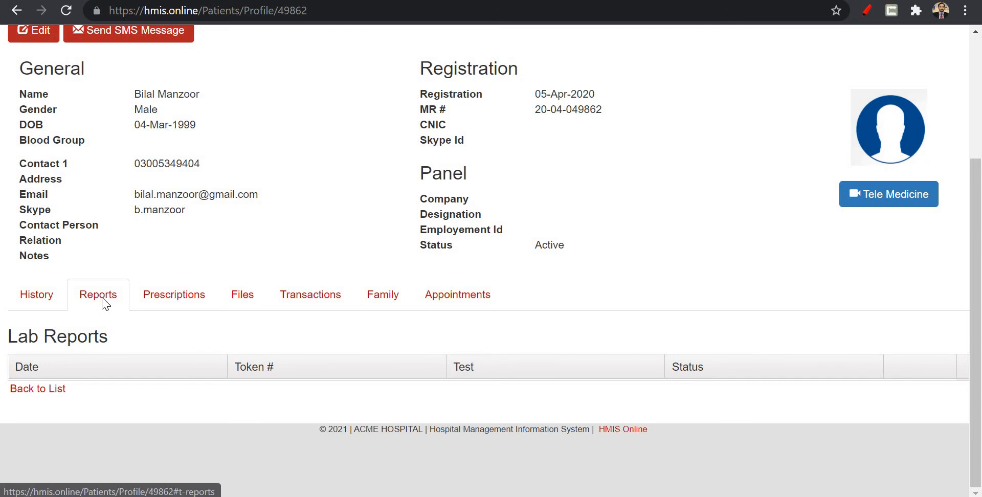
{"action": "left_click", "coordinate": [171, 300]}
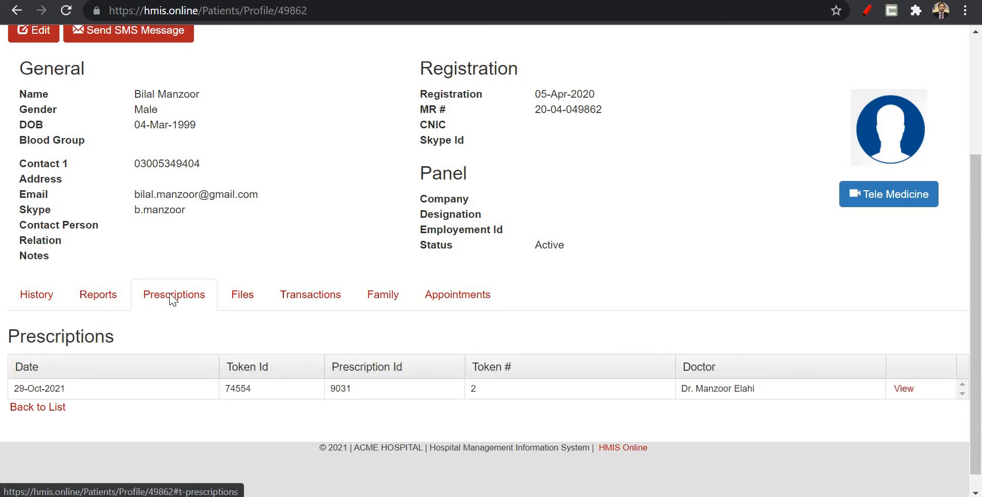
{"action": "scroll", "coordinate": [171, 298], "scroll_direction": "down", "scroll_amount": 1}
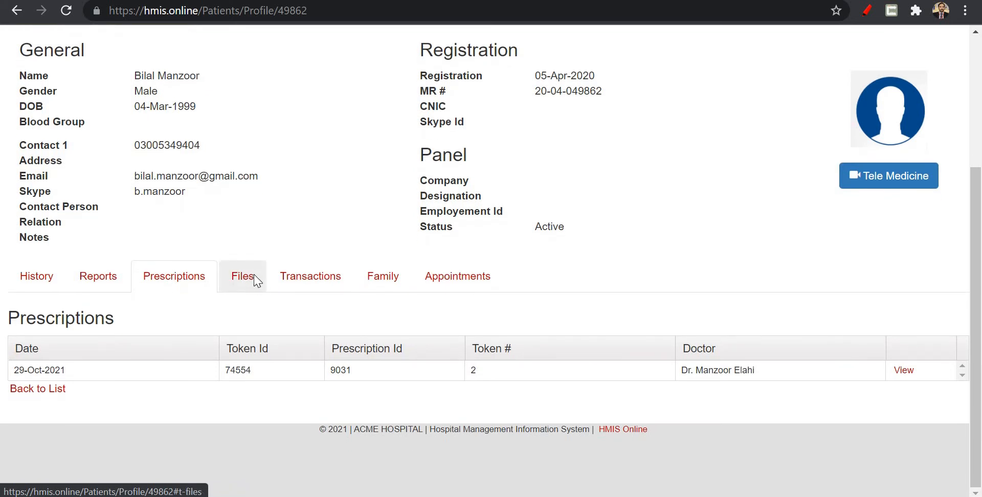
{"action": "left_click", "coordinate": [254, 280]}
{"action": "left_click", "coordinate": [296, 298]}
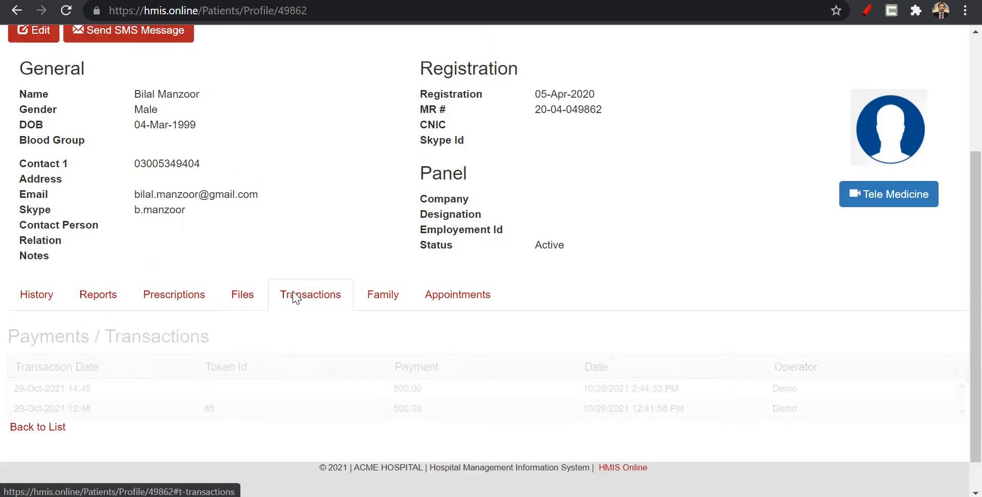
{"action": "left_click", "coordinate": [390, 306]}
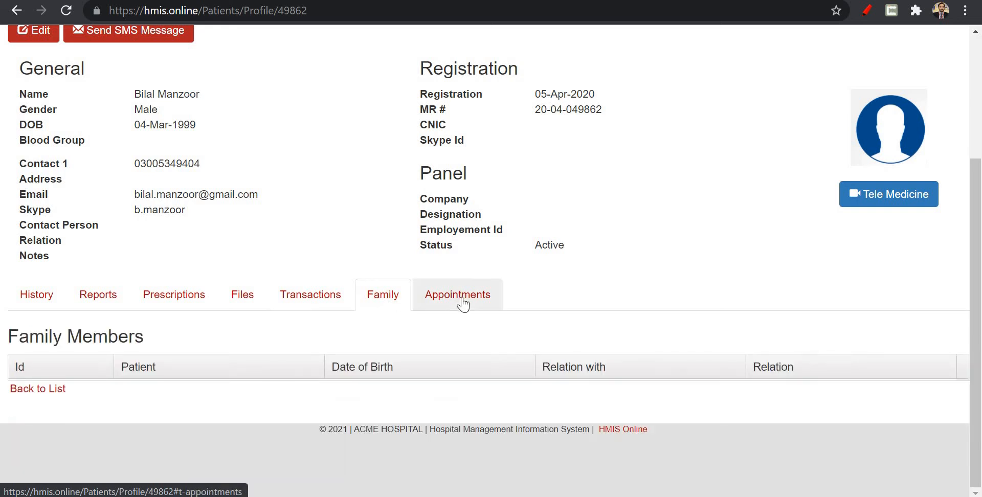
{"action": "left_click", "coordinate": [463, 305]}
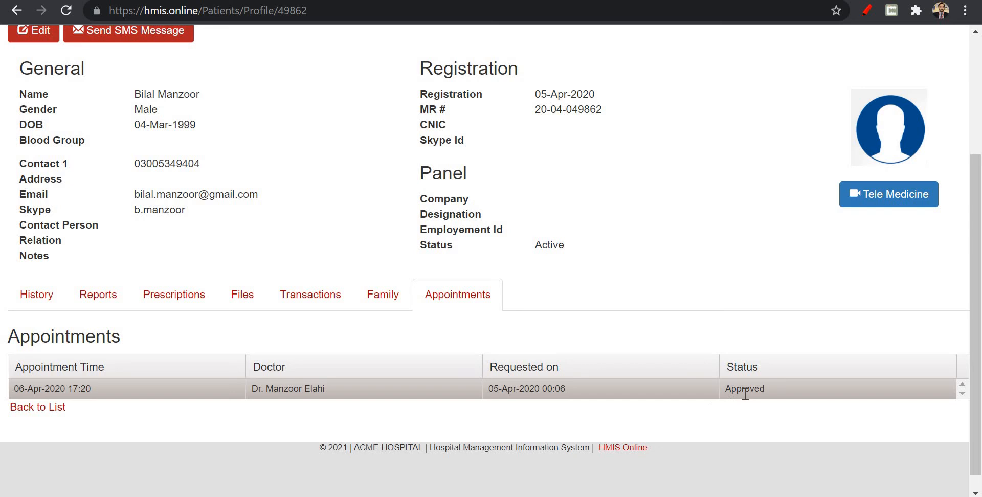
Return to the OPD case list and review the case and income summaries for today and yesterday.
{"action": "scroll", "coordinate": [745, 394], "scroll_direction": "up", "scroll_amount": 3}
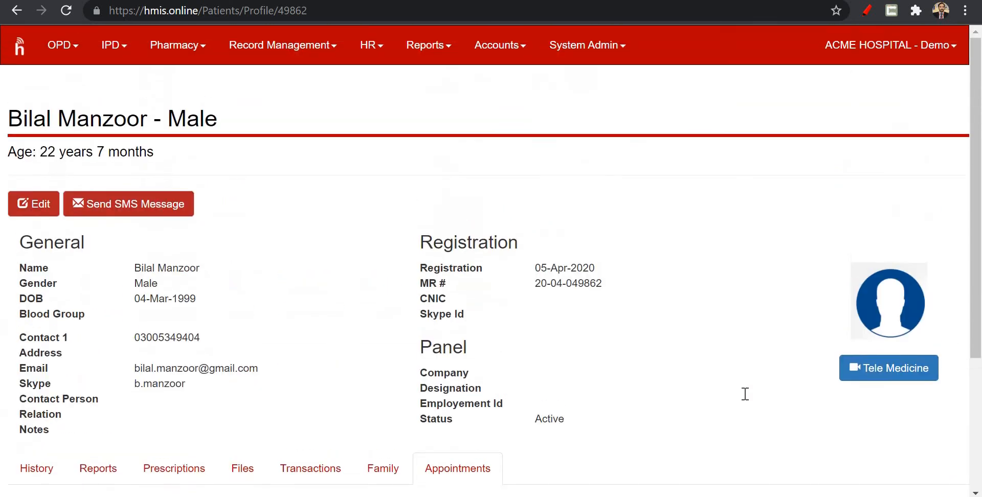
{"action": "left_click", "coordinate": [70, 50]}
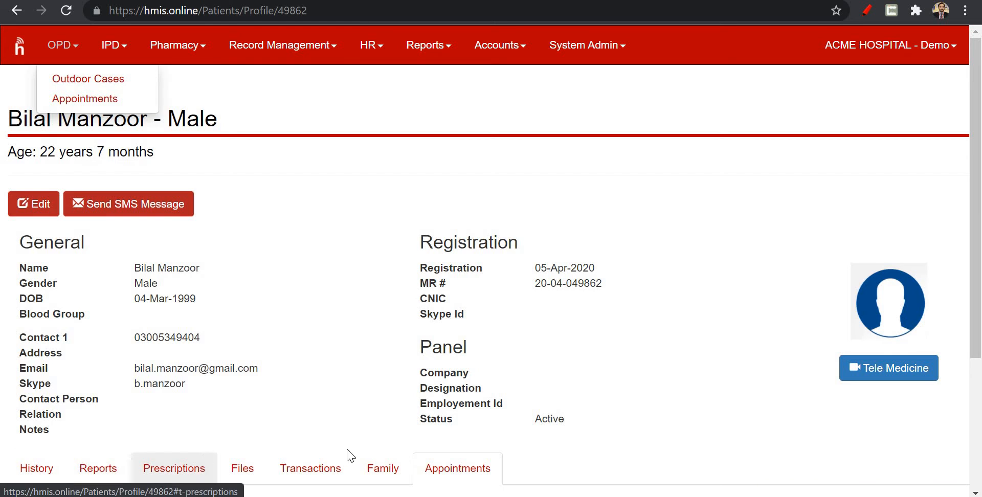
{"action": "left_click", "coordinate": [22, 47]}
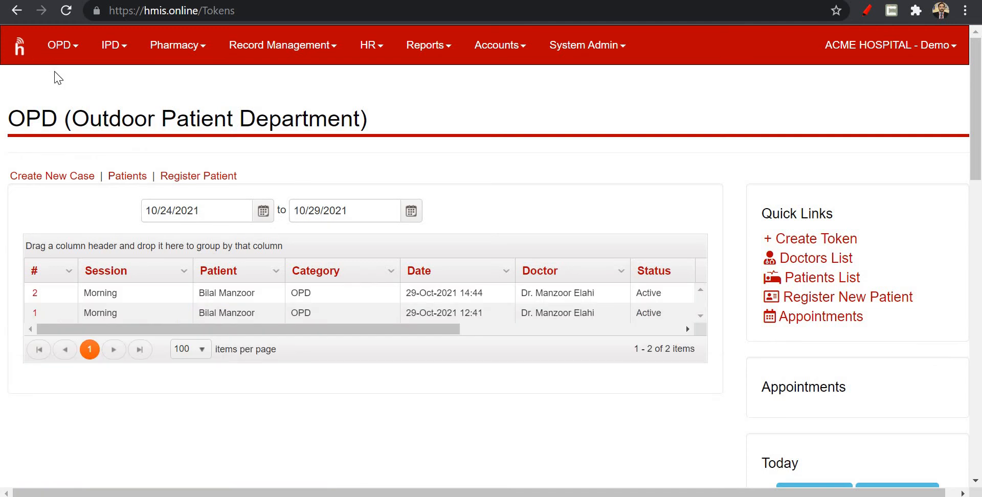
{"action": "scroll", "coordinate": [555, 336], "scroll_direction": "down", "scroll_amount": 3}
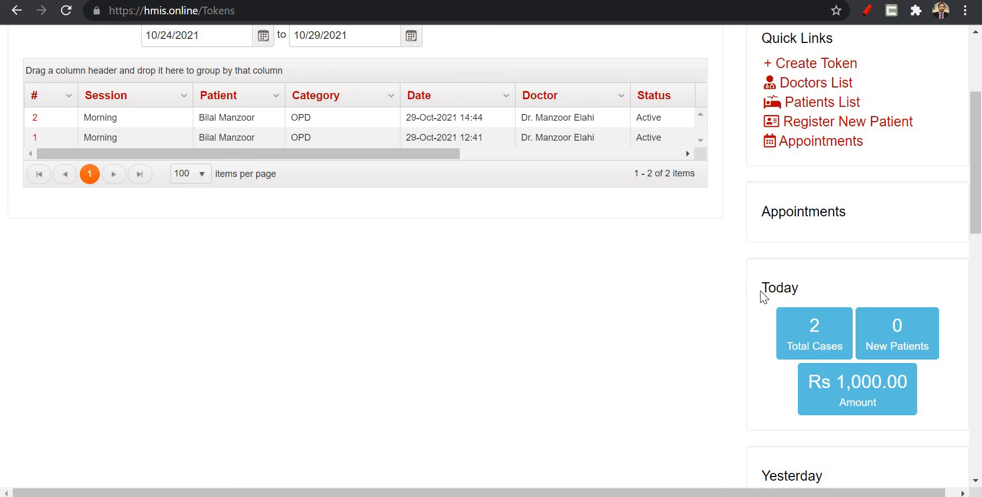
{"action": "scroll", "coordinate": [767, 293], "scroll_direction": "down", "scroll_amount": 2}
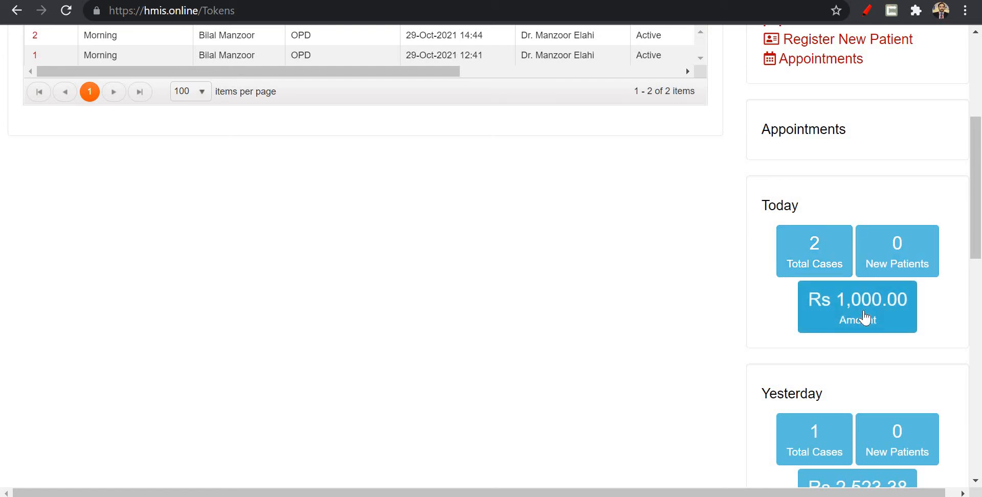
{"action": "scroll", "coordinate": [865, 318], "scroll_direction": "down", "scroll_amount": 4}
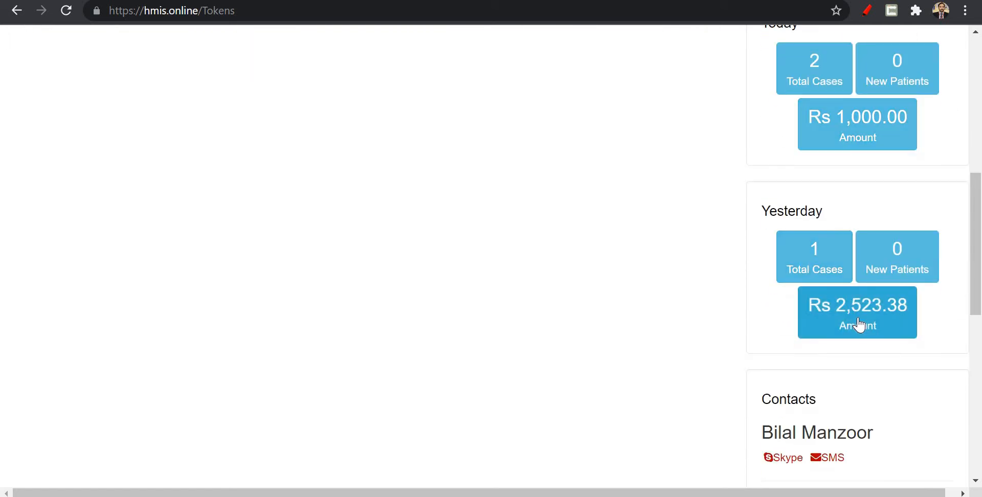
{"action": "scroll", "coordinate": [859, 326], "scroll_direction": "down", "scroll_amount": 1}
{"action": "scroll", "coordinate": [860, 326], "scroll_direction": "up", "scroll_amount": 10}
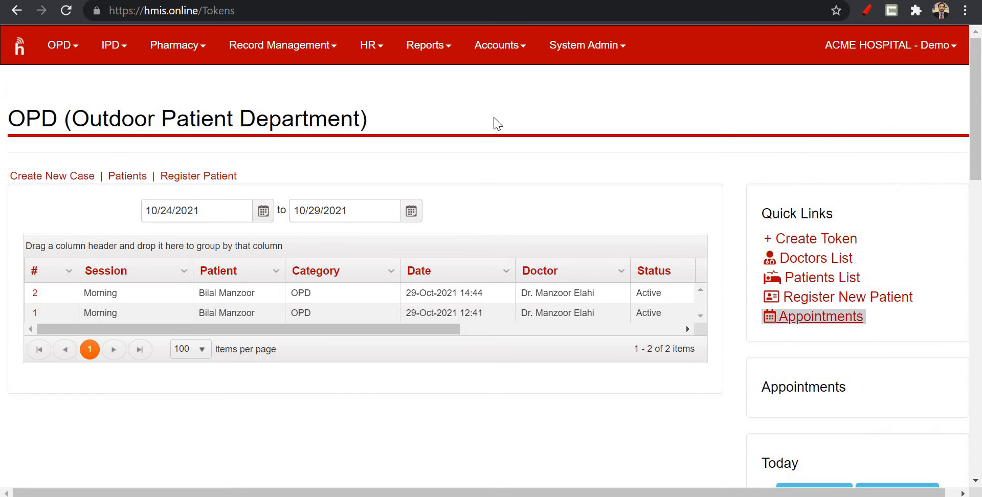
Switch from the ACME HOSPITAL demo to the KHAYABAN MEDICAL CENTRE account.
{"action": "left_click", "coordinate": [434, 53]}
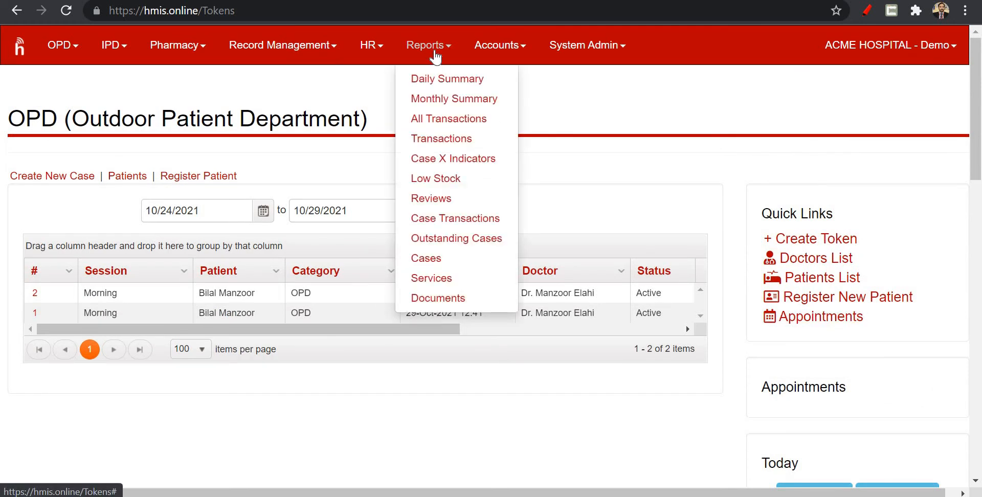
{"action": "left_click", "coordinate": [897, 50]}
{"action": "left_click", "coordinate": [902, 128]}
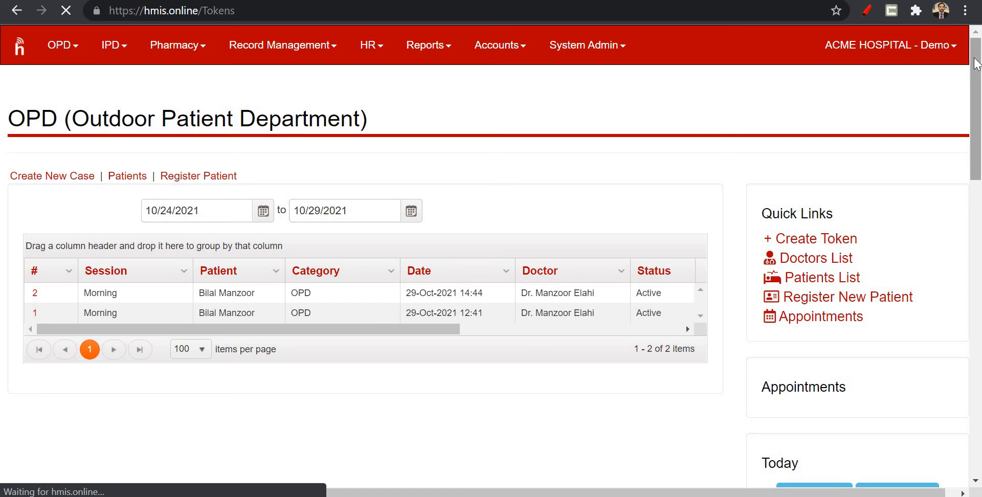
{"action": "left_click_drag", "start_coordinate": [978, 71], "coordinate": [978, 50]}
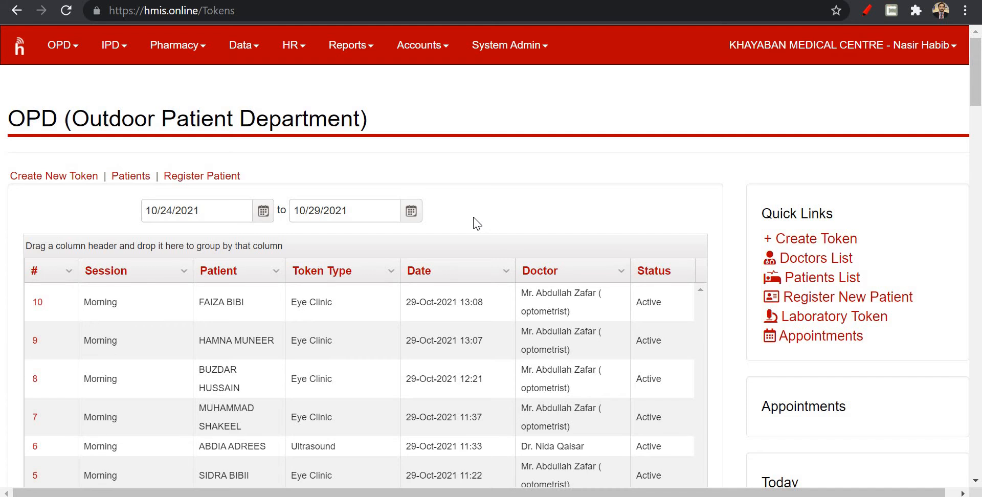
Open the Daily Summary report to view the medical centre's income and expenses by date.
{"action": "left_click", "coordinate": [396, 357]}
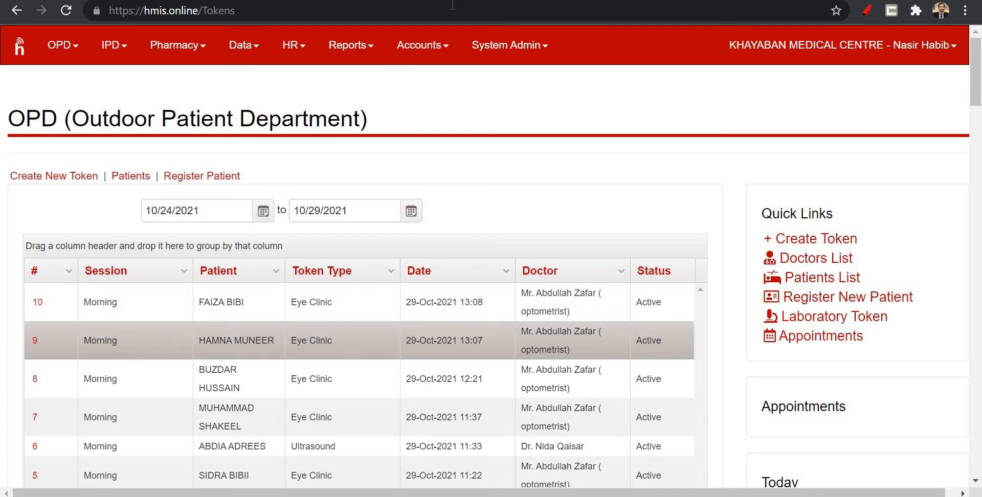
{"action": "left_click", "coordinate": [358, 54]}
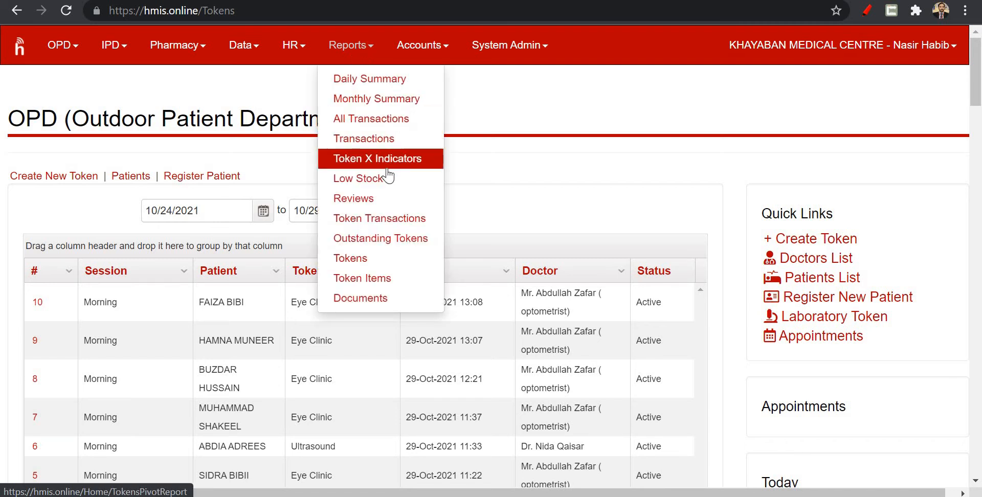
{"action": "left_click", "coordinate": [383, 86]}
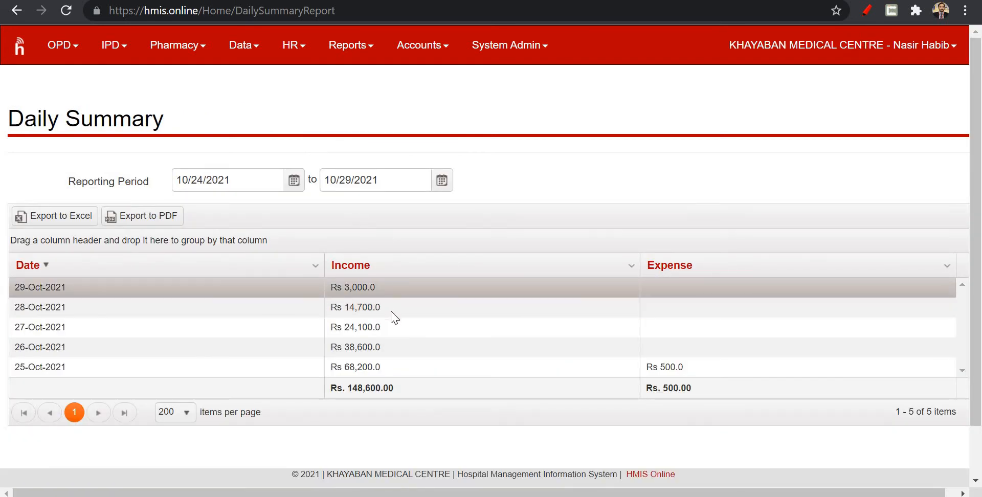
Open the Monthly Summary report and examine the October 2021 income and expense figures.
{"action": "left_click", "coordinate": [414, 60]}
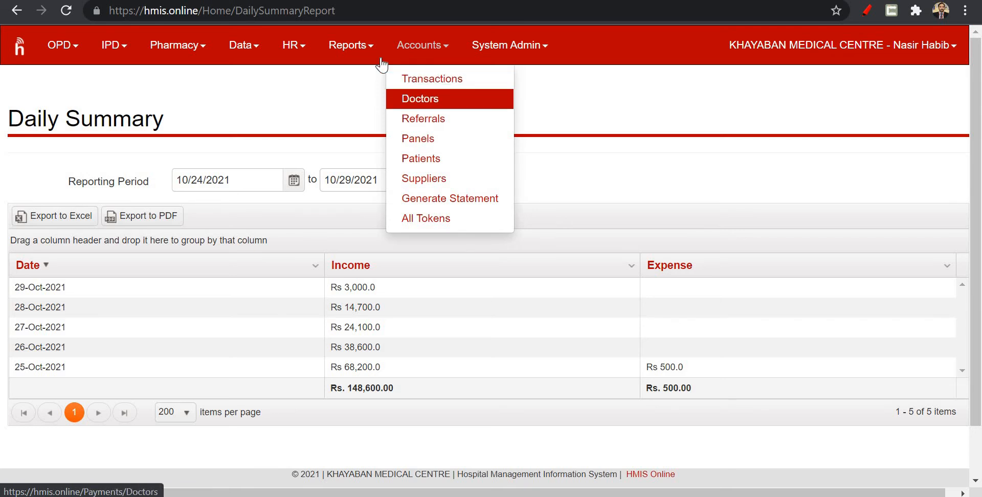
{"action": "left_click", "coordinate": [366, 51]}
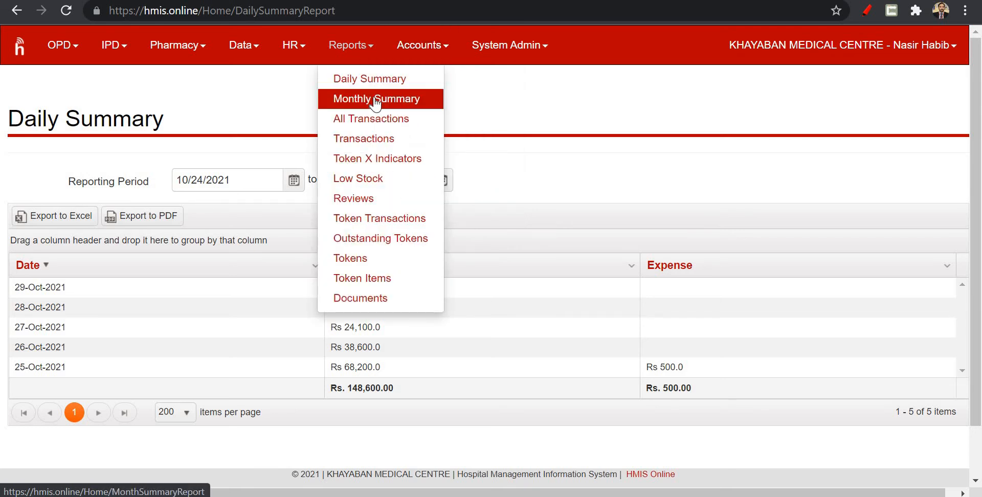
{"action": "left_click", "coordinate": [376, 99]}
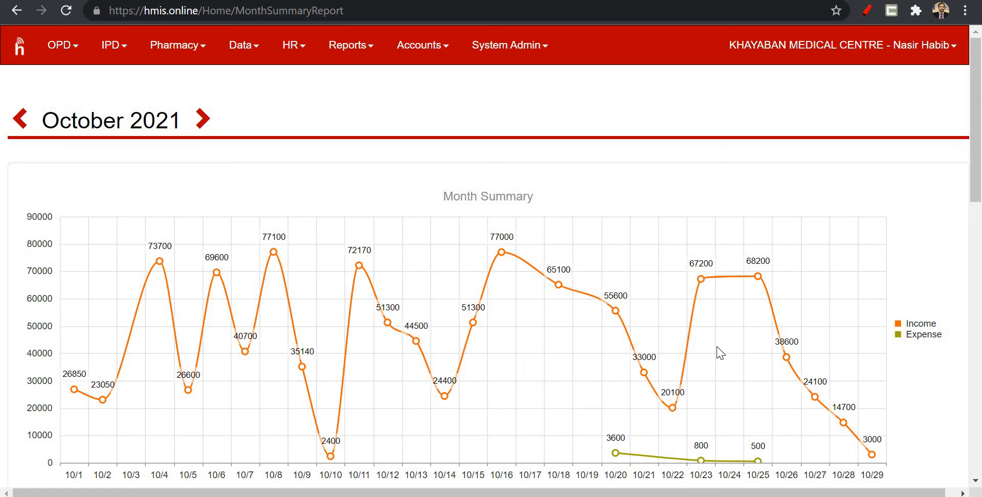
{"action": "scroll", "coordinate": [653, 350], "scroll_direction": "down", "scroll_amount": 2}
{"action": "scroll", "coordinate": [655, 352], "scroll_direction": "up", "scroll_amount": 2}
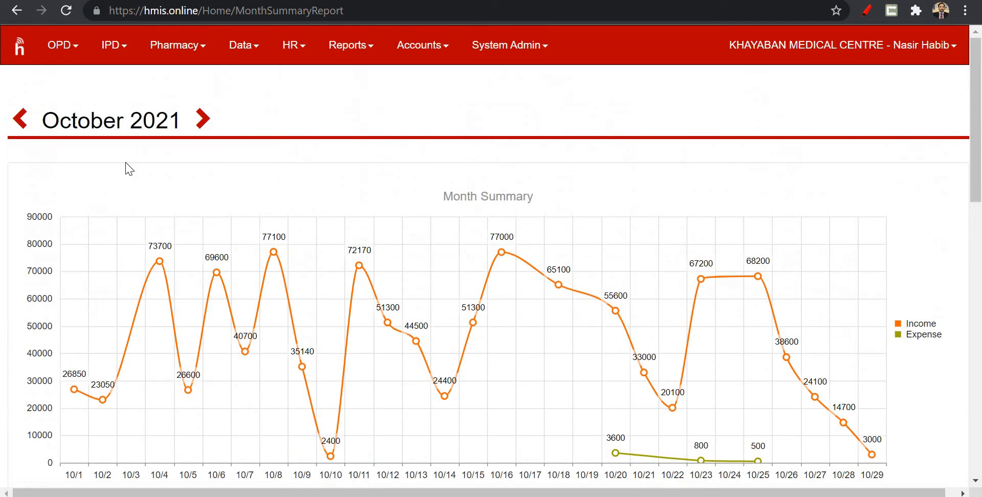
Change the monthly summary to September 2021 and examine its chart and daily figures.
{"action": "left_click", "coordinate": [19, 121]}
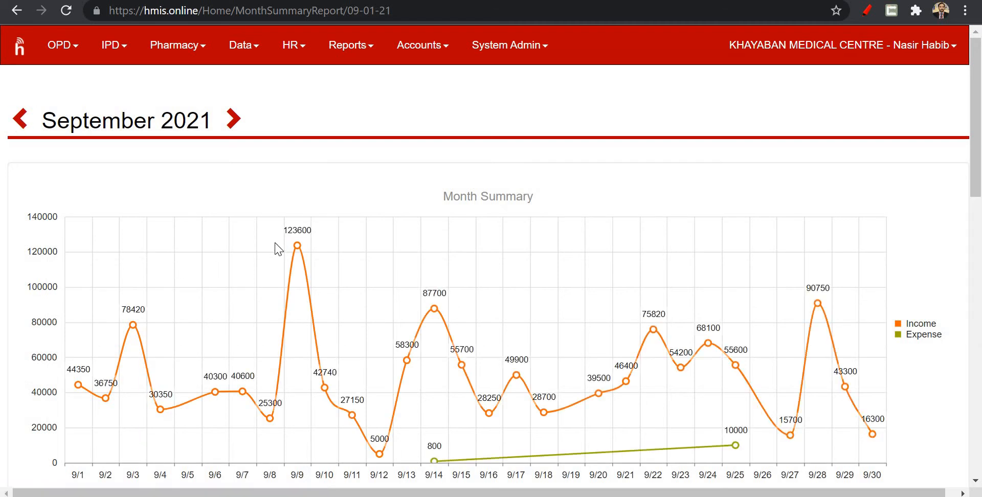
{"action": "scroll", "coordinate": [487, 248], "scroll_direction": "down", "scroll_amount": 7}
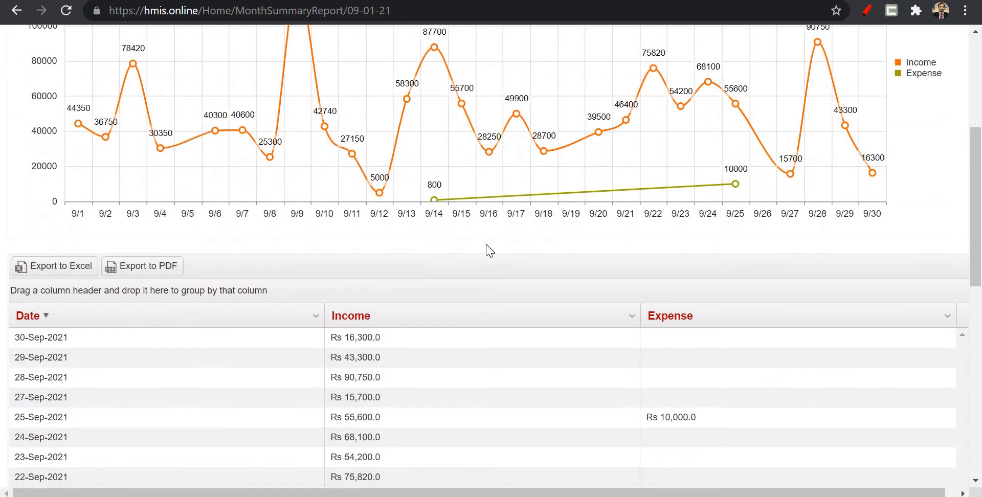
{"action": "scroll", "coordinate": [487, 248], "scroll_direction": "up", "scroll_amount": 7}
Open the Tokens report and examine the tokens grouped by date and session with their subtotals.
{"action": "left_click", "coordinate": [424, 49]}
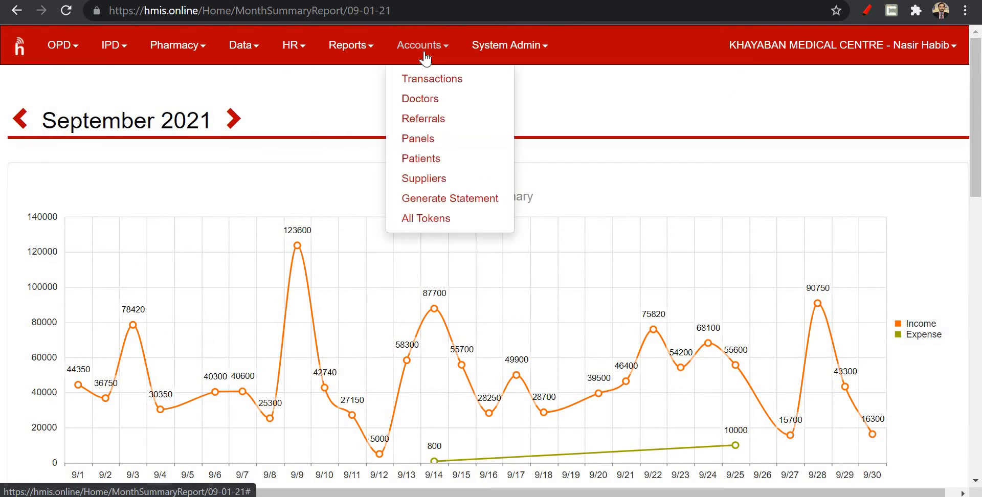
{"action": "left_click", "coordinate": [364, 52]}
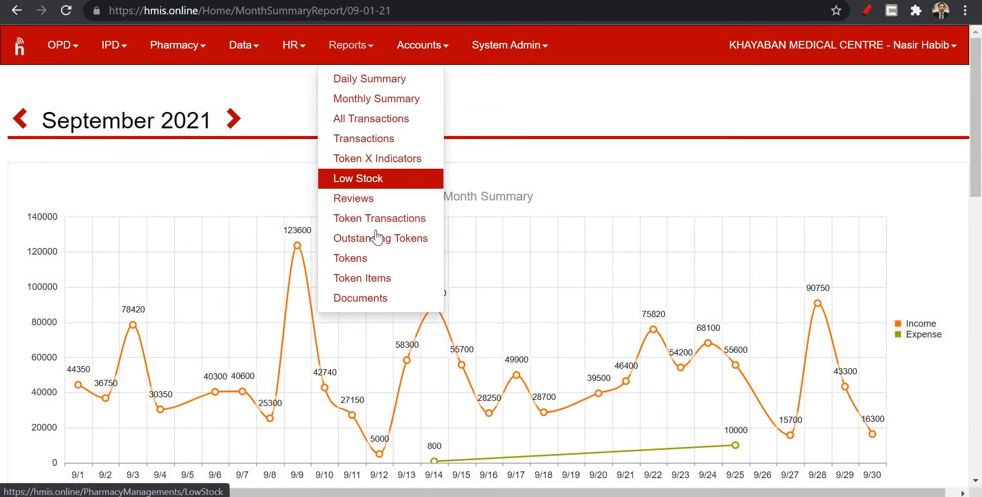
{"action": "left_click", "coordinate": [379, 266]}
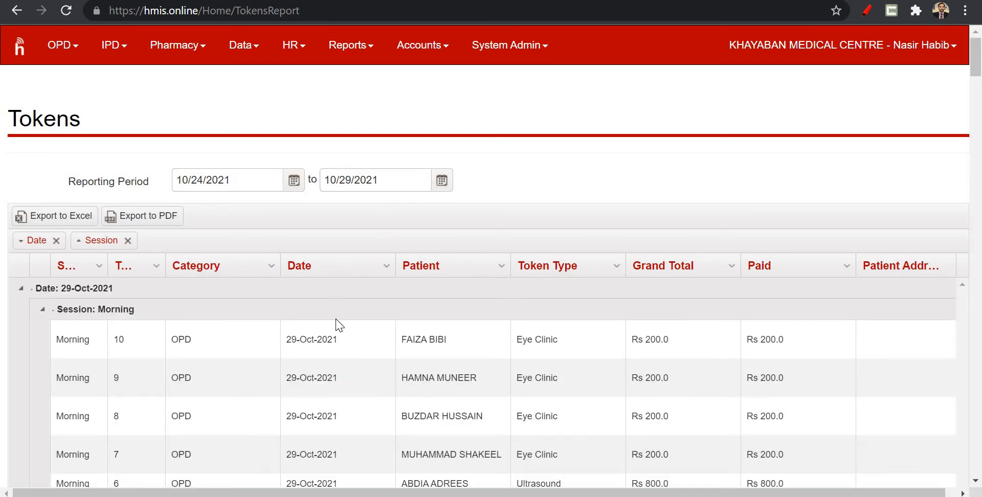
{"action": "scroll", "coordinate": [338, 326], "scroll_direction": "down", "scroll_amount": 3}
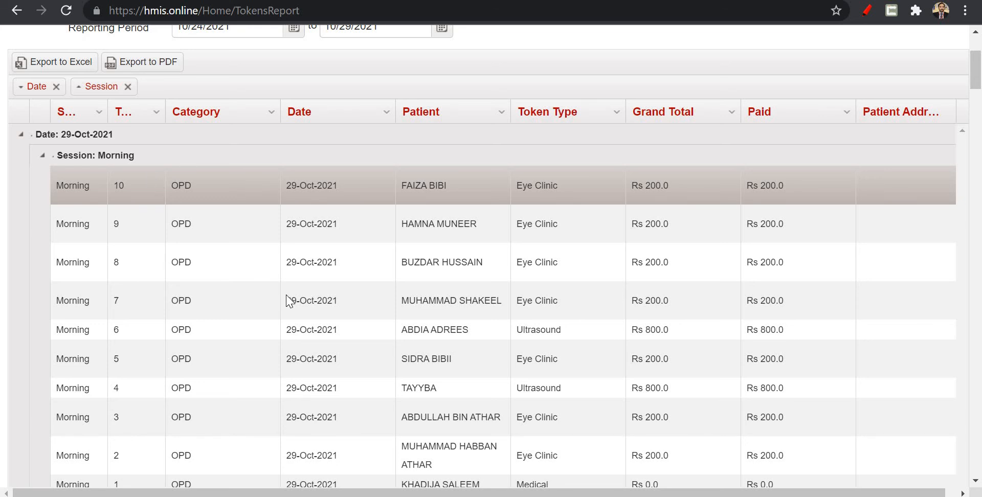
{"action": "scroll", "coordinate": [286, 298], "scroll_direction": "down", "scroll_amount": 3}
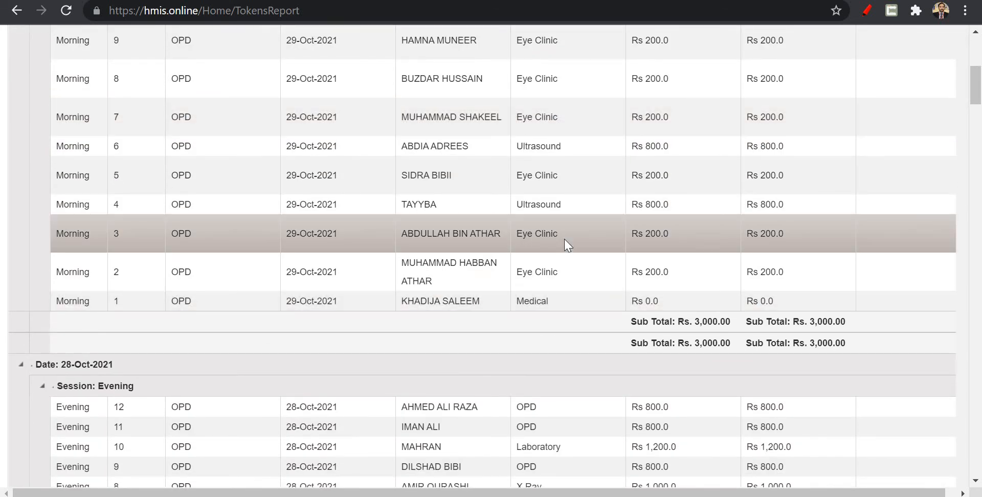
Examine the token entries from 29 October back to 25 October 2021, comparing each session's grand totals and paid amounts.
{"action": "scroll", "coordinate": [563, 164], "scroll_direction": "up", "scroll_amount": 6}
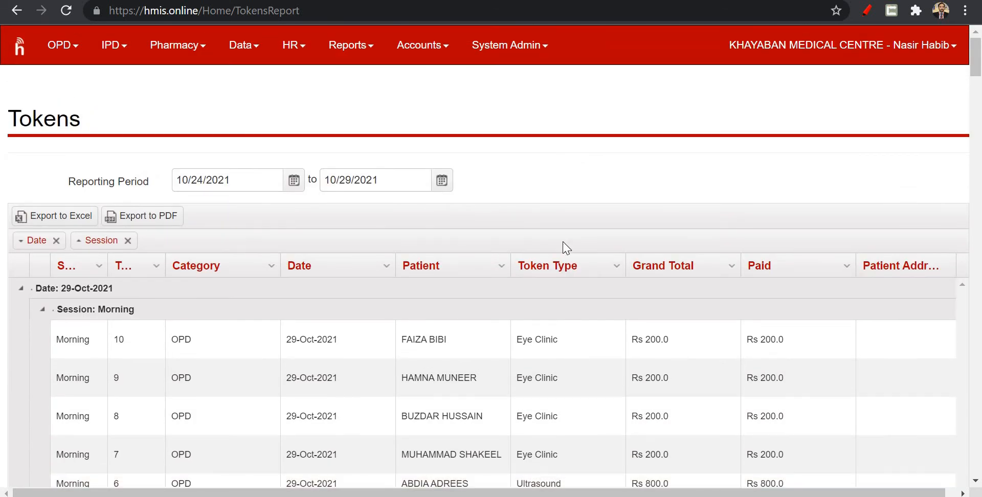
{"action": "scroll", "coordinate": [563, 247], "scroll_direction": "down", "scroll_amount": 9}
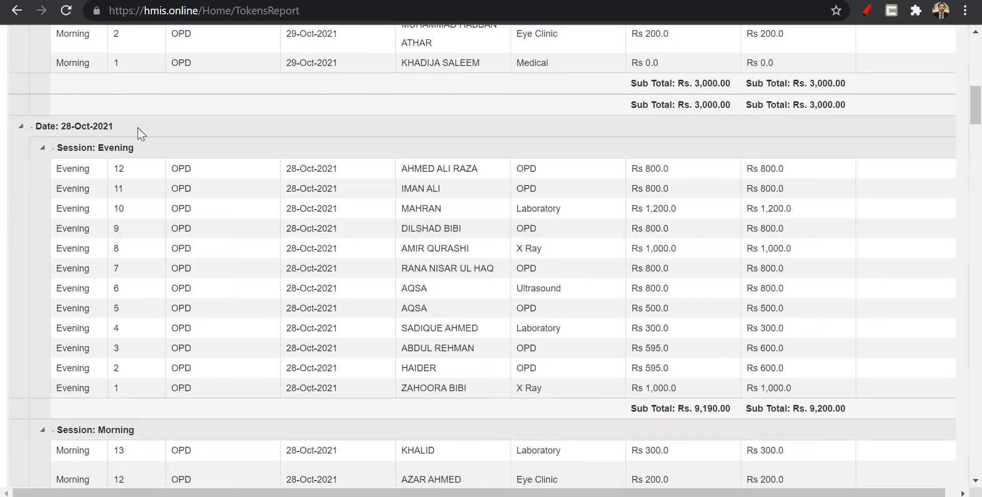
{"action": "scroll", "coordinate": [142, 134], "scroll_direction": "down", "scroll_amount": 1}
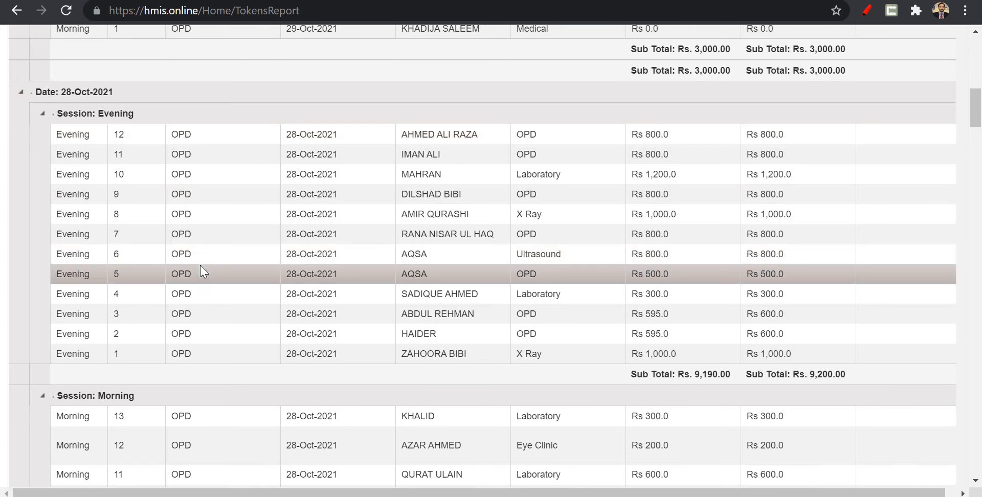
{"action": "scroll", "coordinate": [201, 271], "scroll_direction": "down", "scroll_amount": 4}
{"action": "scroll", "coordinate": [221, 306], "scroll_direction": "down", "scroll_amount": 2}
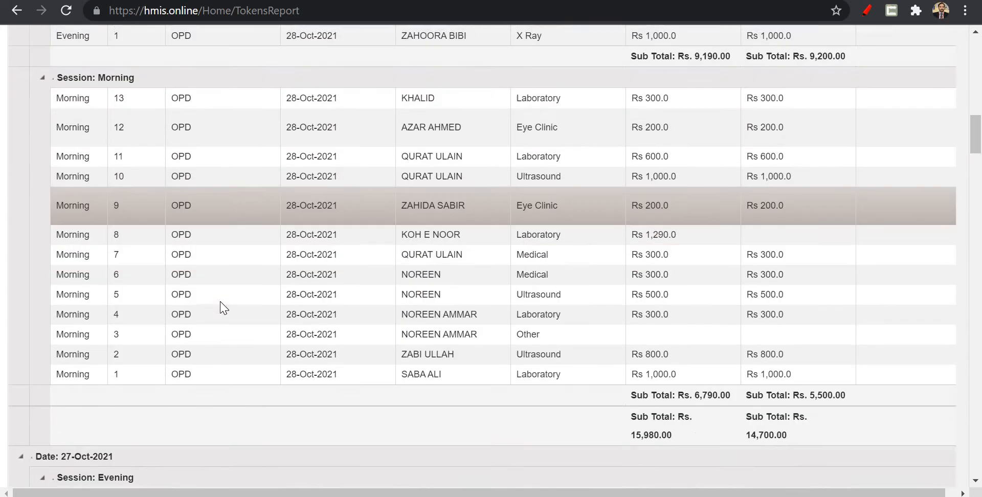
{"action": "scroll", "coordinate": [221, 302], "scroll_direction": "down", "scroll_amount": 2}
{"action": "scroll", "coordinate": [592, 340], "scroll_direction": "down", "scroll_amount": 20}
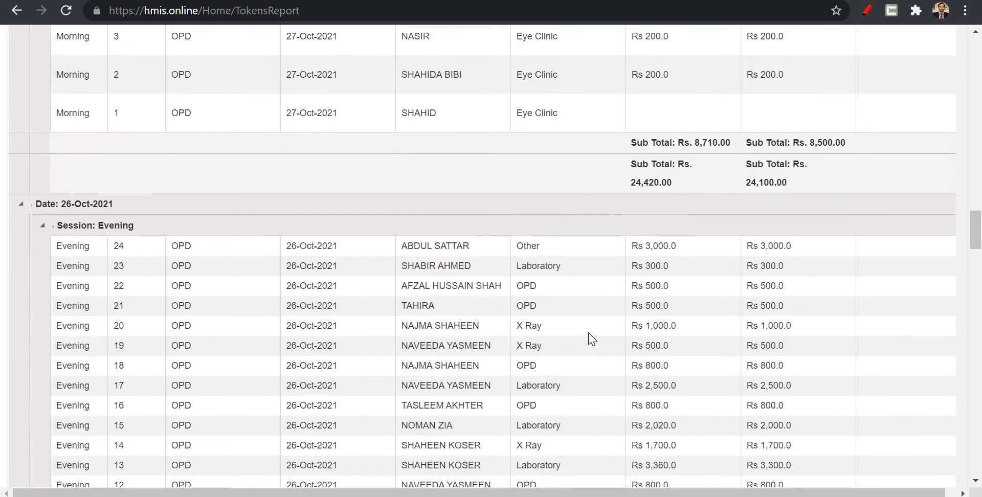
{"action": "scroll", "coordinate": [592, 339], "scroll_direction": "down", "scroll_amount": 20}
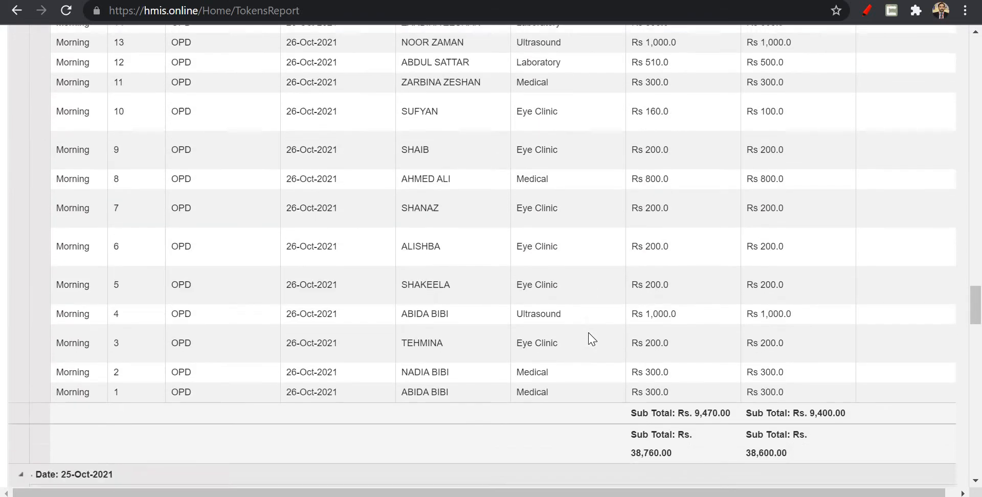
{"action": "scroll", "coordinate": [592, 339], "scroll_direction": "up", "scroll_amount": 14}
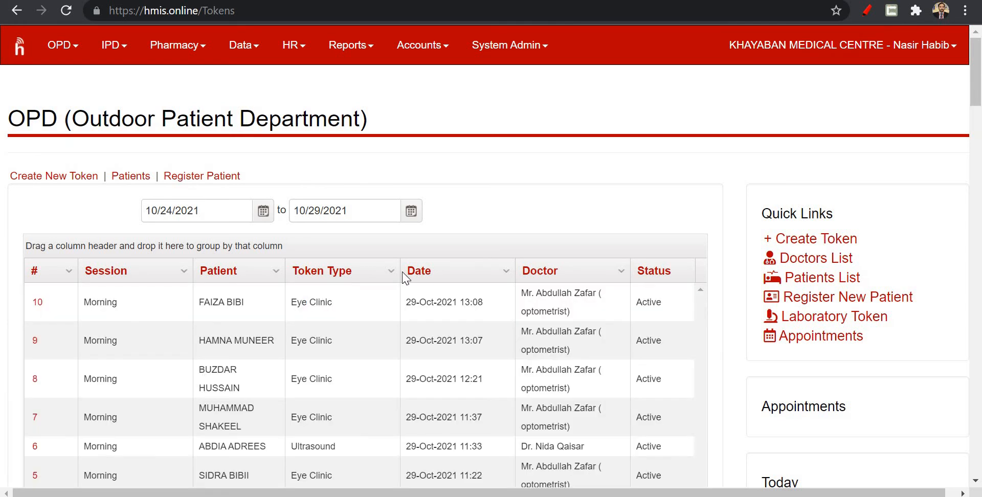
From the OPD list, open laboratory token 10 of the 28 October 2021 evening session.
{"action": "scroll", "coordinate": [404, 276], "scroll_direction": "down", "scroll_amount": 4}
{"action": "scroll", "coordinate": [405, 277], "scroll_direction": "down", "scroll_amount": 2}
{"action": "left_click", "coordinate": [331, 180]}
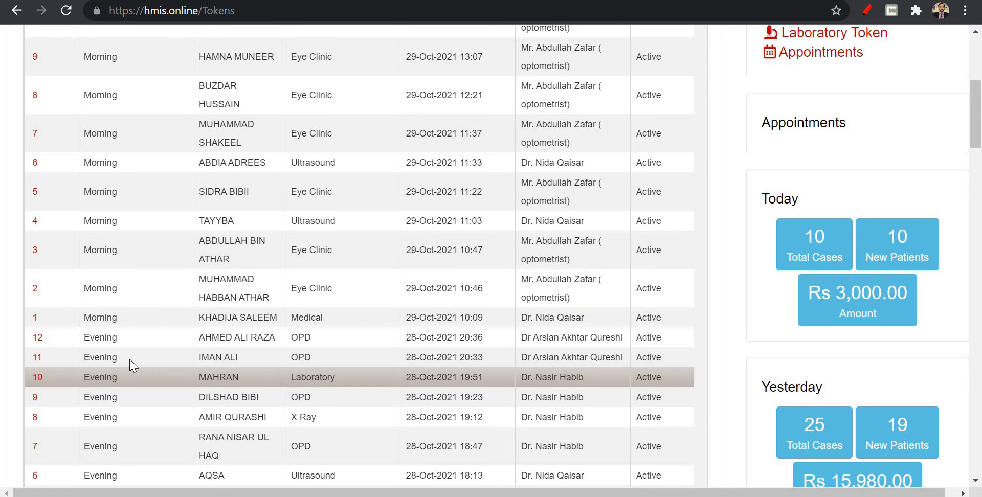
{"action": "left_click", "coordinate": [36, 378]}
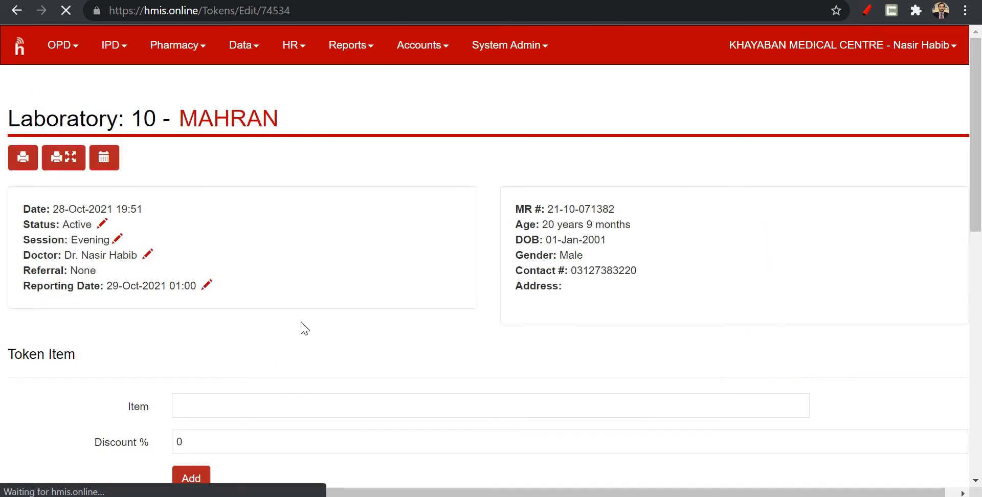
Open the token's LFT (Liver Function Test) item for editing, examine its report template, and return to the token.
{"action": "scroll", "coordinate": [305, 328], "scroll_direction": "down", "scroll_amount": 2}
{"action": "scroll", "coordinate": [305, 328], "scroll_direction": "down", "scroll_amount": 3}
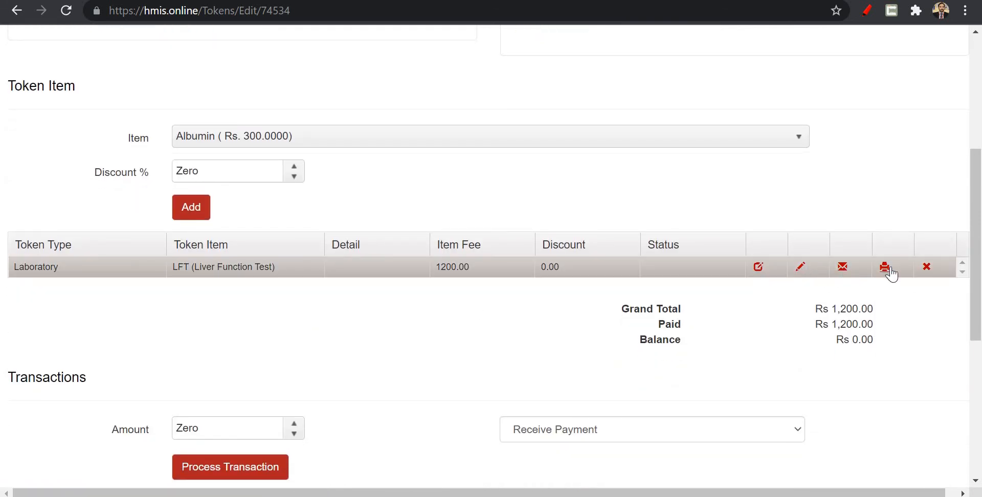
{"action": "left_click", "coordinate": [758, 270]}
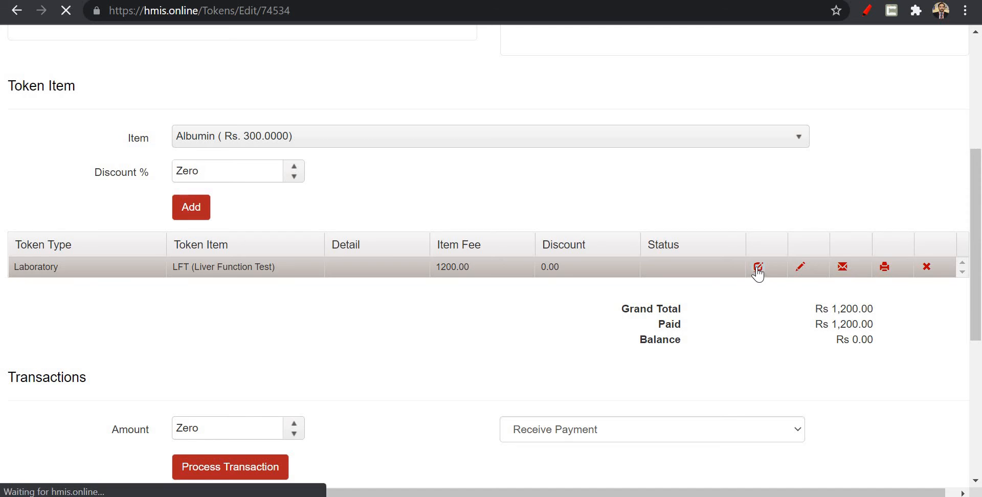
{"action": "scroll", "coordinate": [756, 274], "scroll_direction": "down", "scroll_amount": 3}
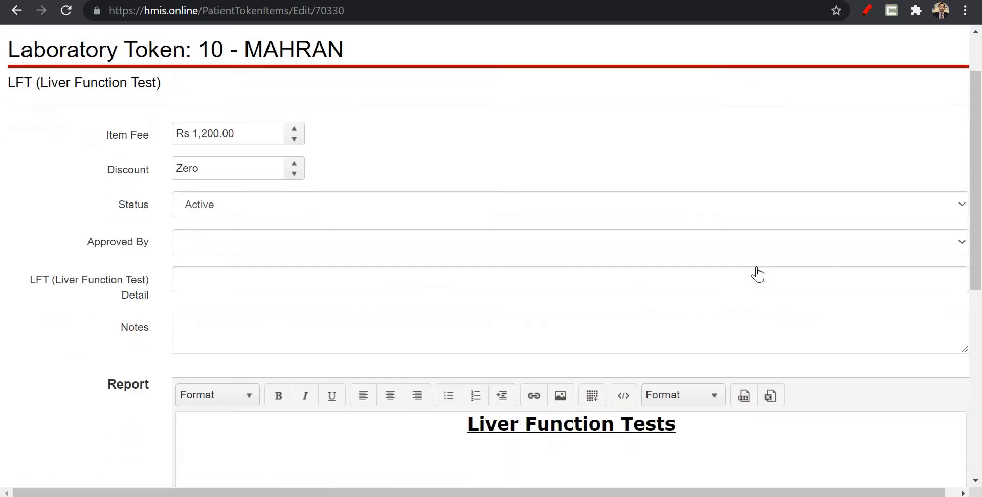
{"action": "scroll", "coordinate": [757, 273], "scroll_direction": "down", "scroll_amount": 3}
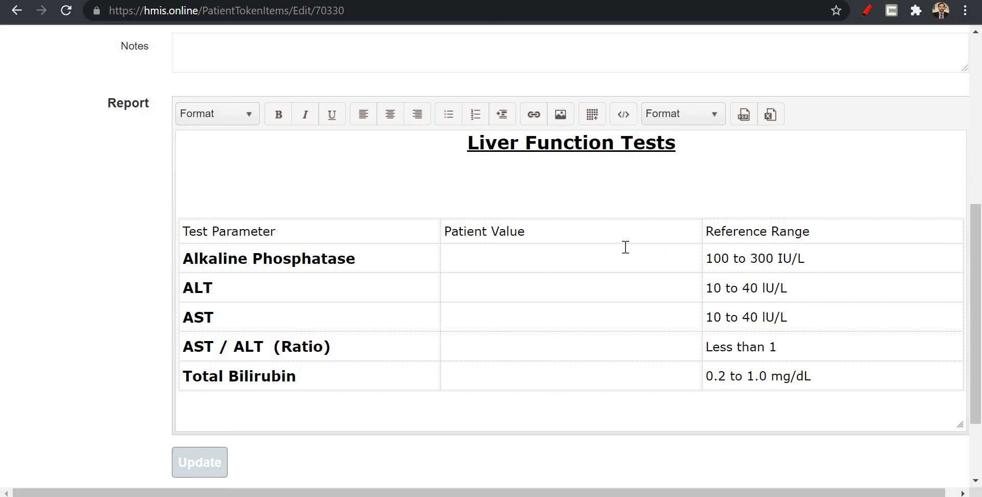
{"action": "scroll", "coordinate": [459, 259], "scroll_direction": "up", "scroll_amount": 6}
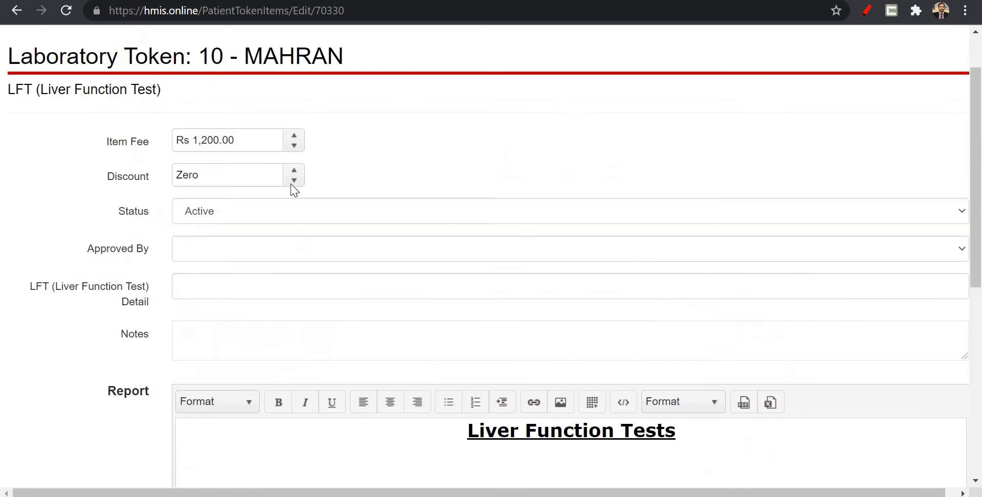
{"action": "left_click", "coordinate": [17, 11]}
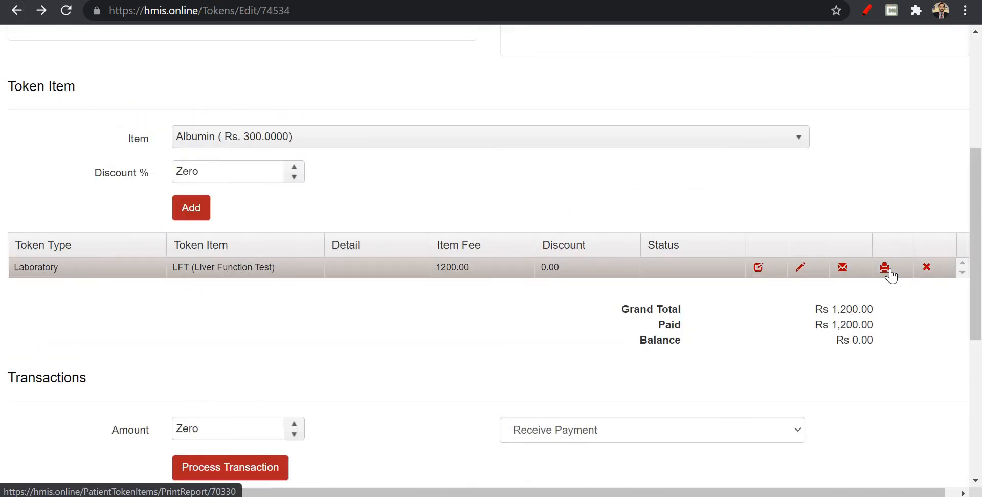
Open the printable Liver Function Test report, examine its patient header and test parameters, and return to the token.
{"action": "left_click", "coordinate": [889, 272]}
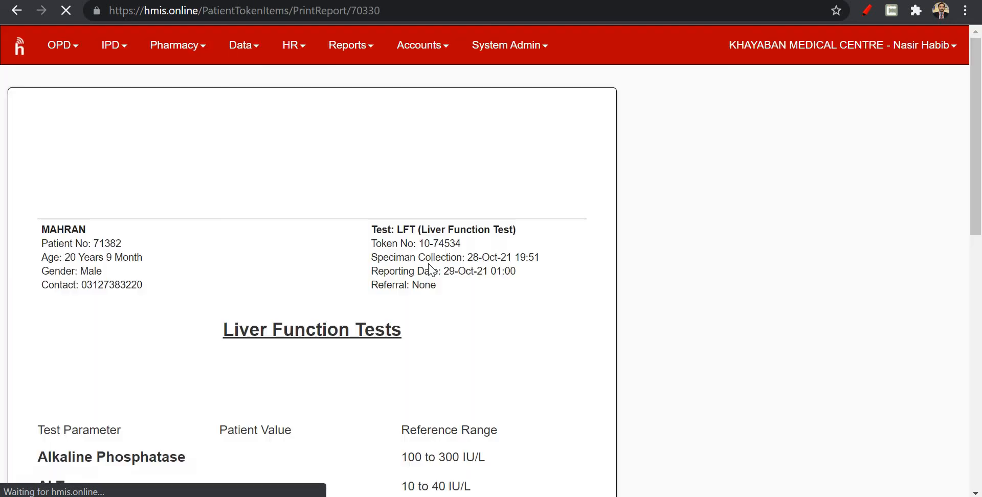
{"action": "scroll", "coordinate": [375, 291], "scroll_direction": "down", "scroll_amount": 2}
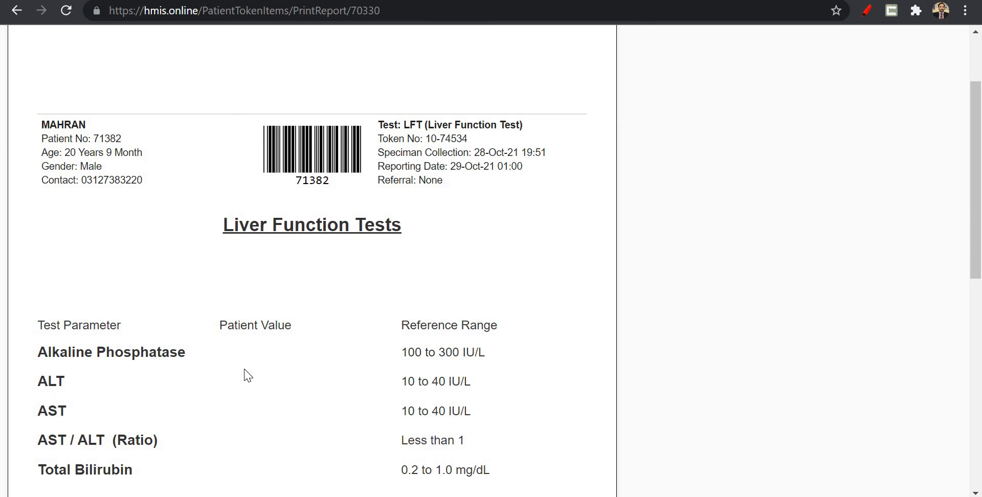
{"action": "scroll", "coordinate": [248, 376], "scroll_direction": "down", "scroll_amount": 5}
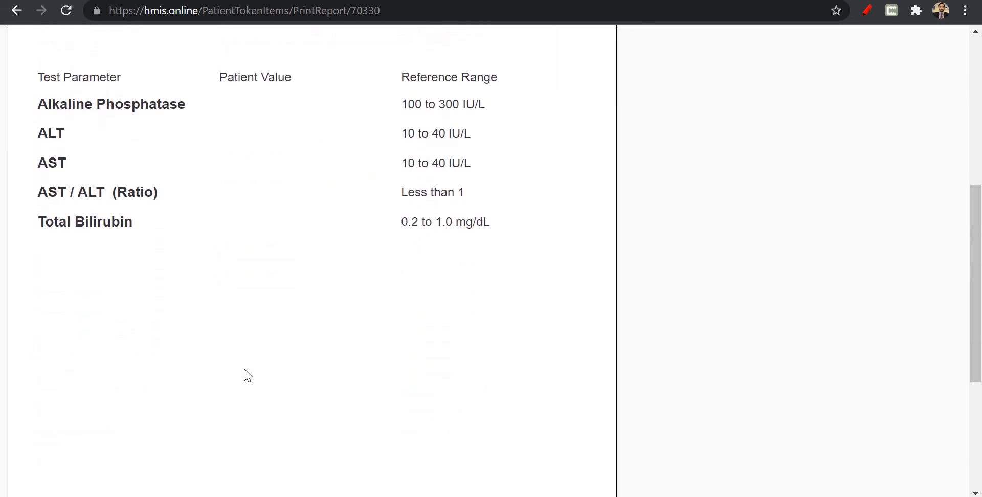
{"action": "scroll", "coordinate": [248, 377], "scroll_direction": "down", "scroll_amount": 3}
{"action": "scroll", "coordinate": [247, 376], "scroll_direction": "up", "scroll_amount": 7}
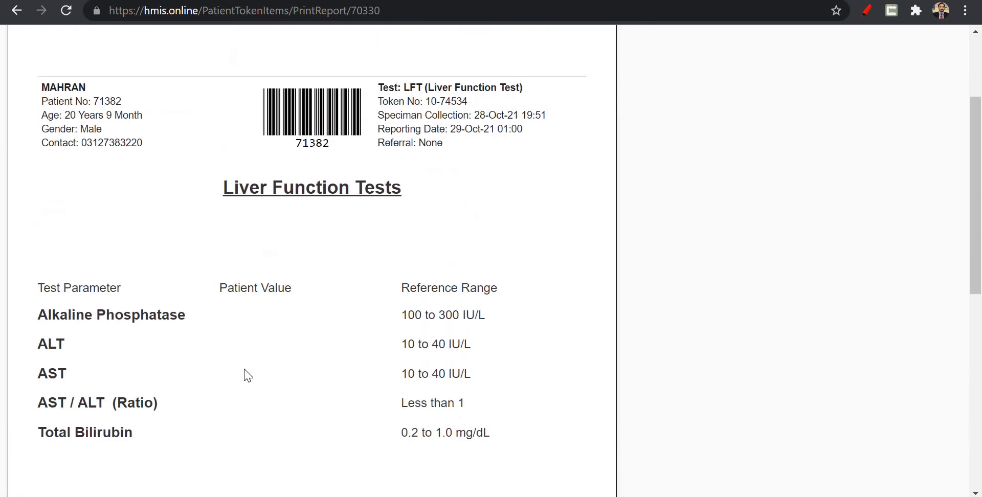
{"action": "scroll", "coordinate": [248, 377], "scroll_direction": "up", "scroll_amount": 3}
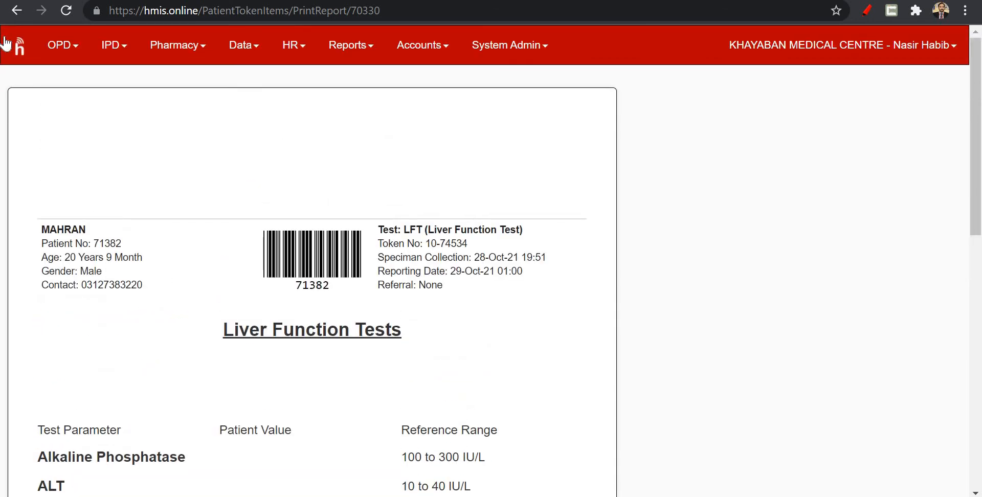
{"action": "left_click", "coordinate": [16, 17]}
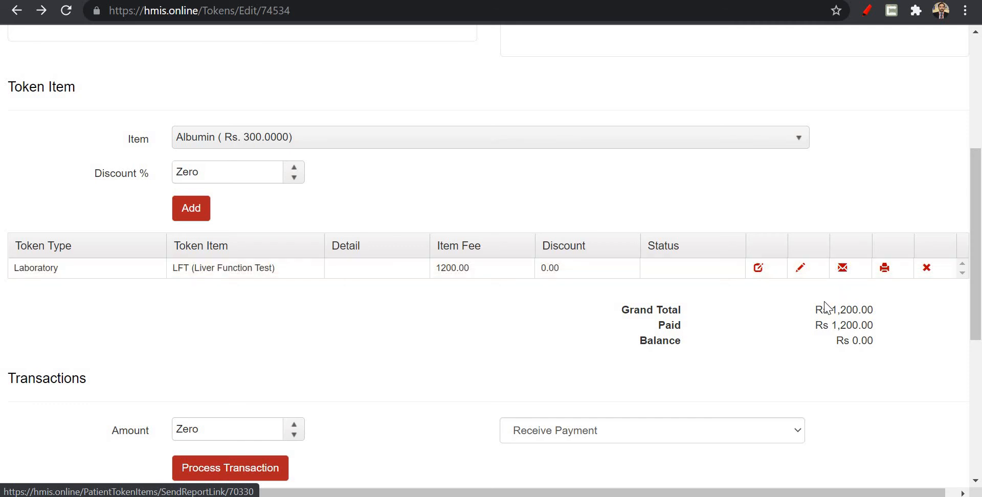
Log out of the medical centre's account.
{"action": "scroll", "coordinate": [824, 307], "scroll_direction": "up", "scroll_amount": 5}
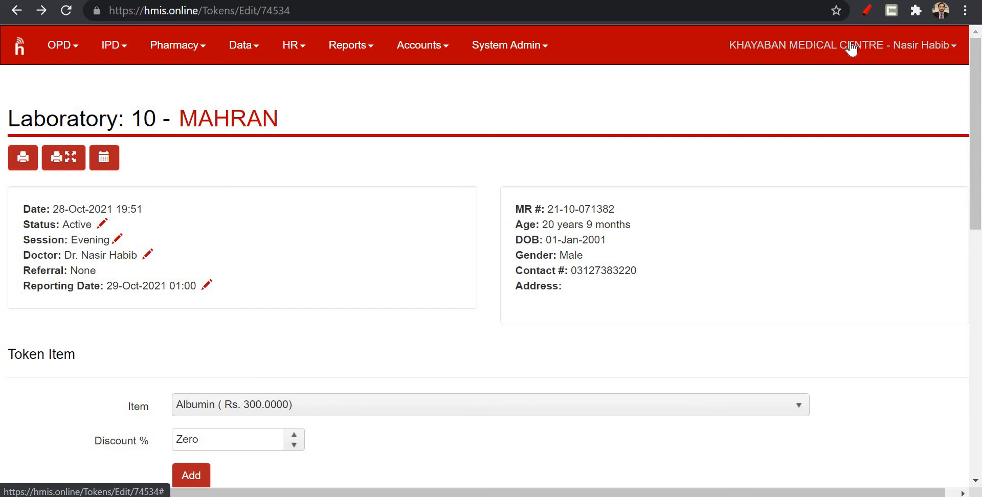
{"action": "left_click", "coordinate": [790, 44]}
{"action": "left_click", "coordinate": [903, 119]}
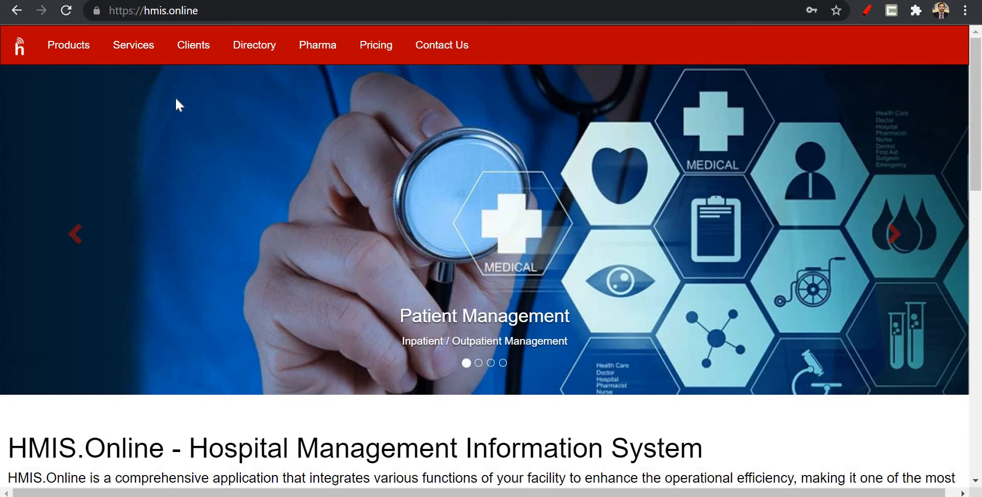
Log in through the member login with the saved demo administrator user name and account password.
{"action": "scroll", "coordinate": [981, 228], "scroll_direction": "down", "scroll_amount": 10}
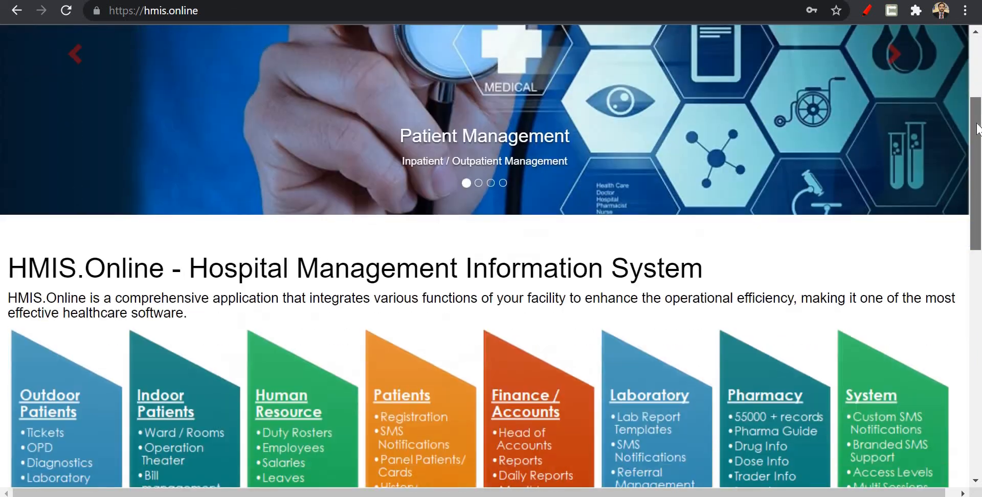
{"action": "scroll", "coordinate": [980, 228], "scroll_direction": "down", "scroll_amount": 5}
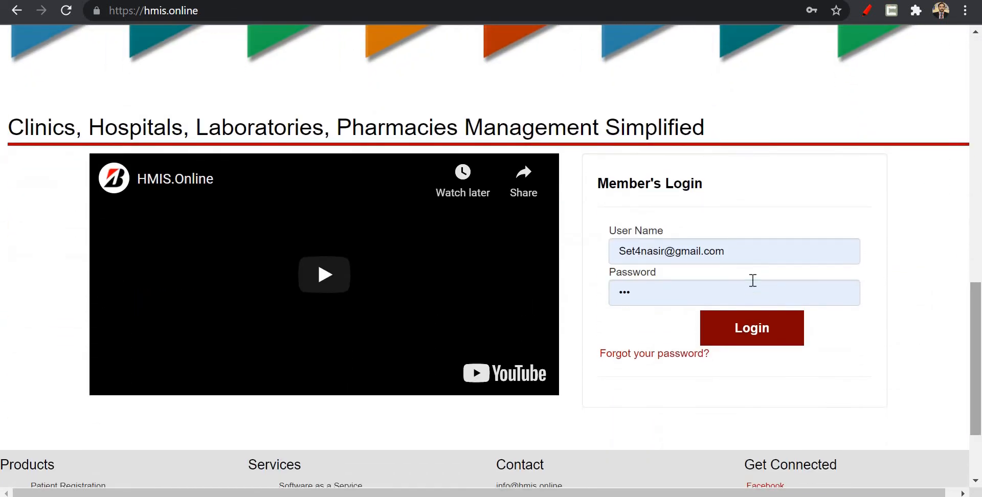
{"action": "triple_click", "coordinate": [747, 254]}
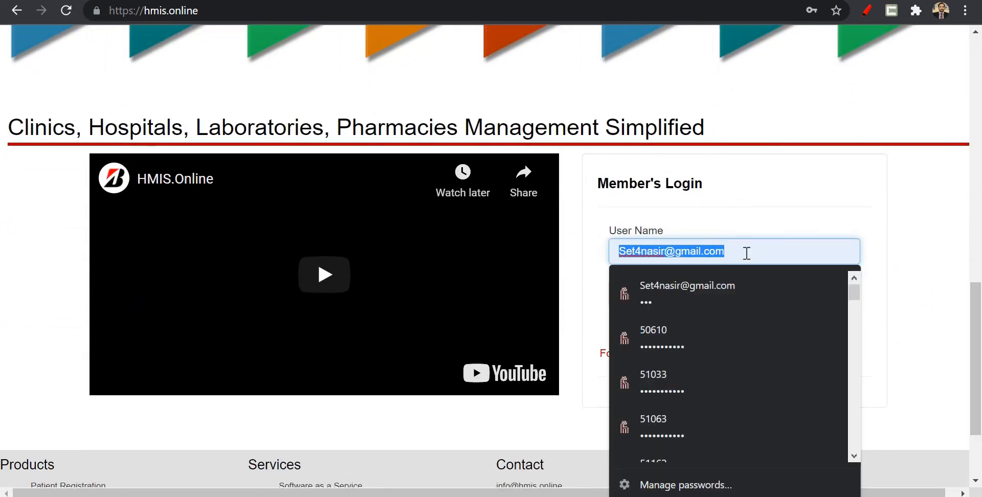
{"action": "type", "text": "demoadmin"}
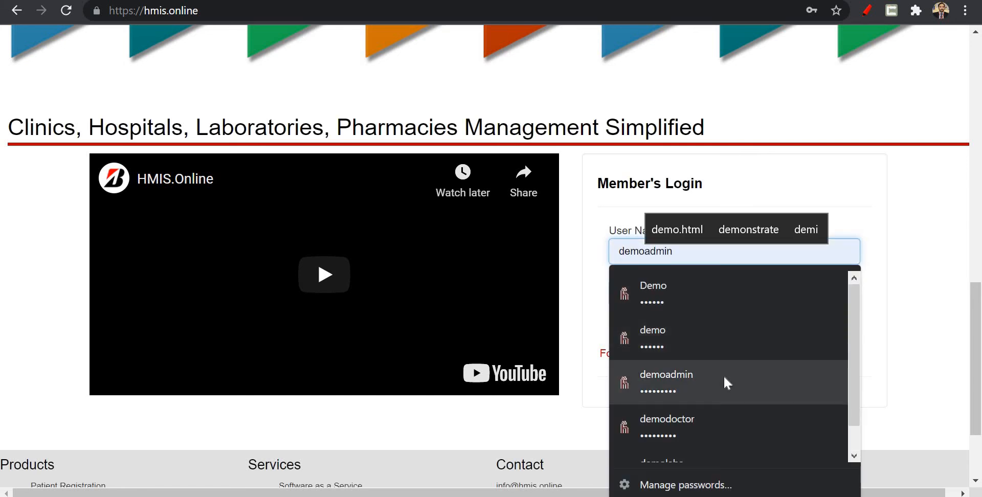
{"action": "left_click", "coordinate": [726, 383]}
{"action": "left_click", "coordinate": [746, 333]}
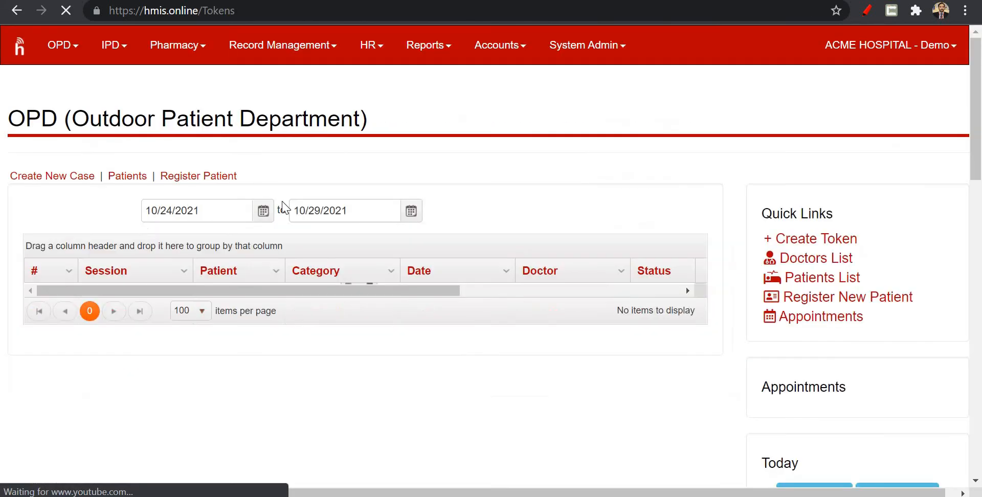
Open the Pharma Guide to view drug brands with their generics, forms, strengths, packing and prices.
{"action": "left_click", "coordinate": [178, 51]}
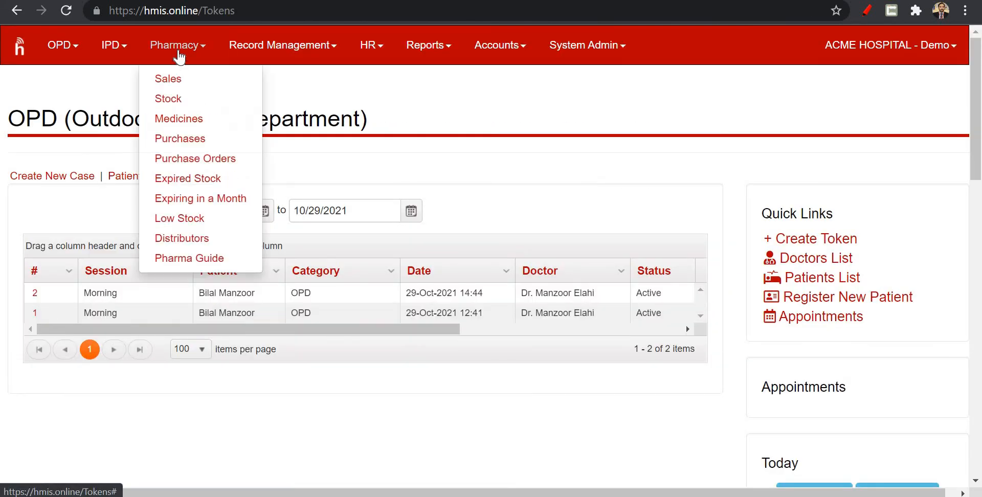
{"action": "left_click", "coordinate": [205, 266]}
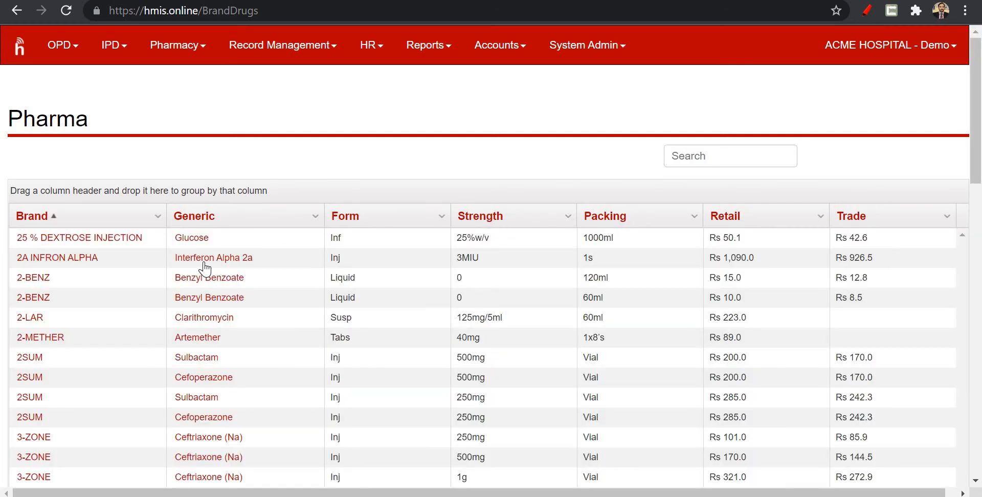
{"action": "left_click", "coordinate": [152, 257]}
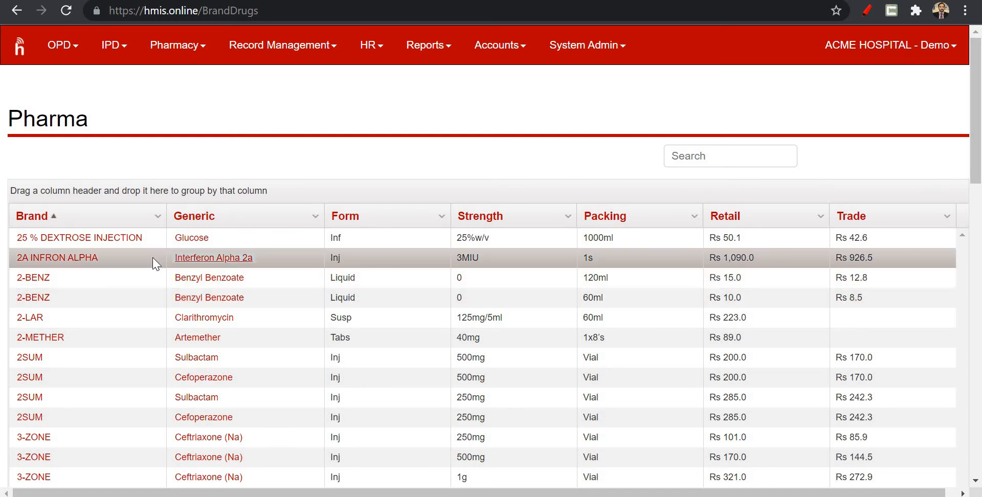
Open the generic Cefoperazone of the 500mg 2SUM injection and examine its brands, doses, characteristics, contraindications, risks and warnings.
{"action": "left_click", "coordinate": [786, 281]}
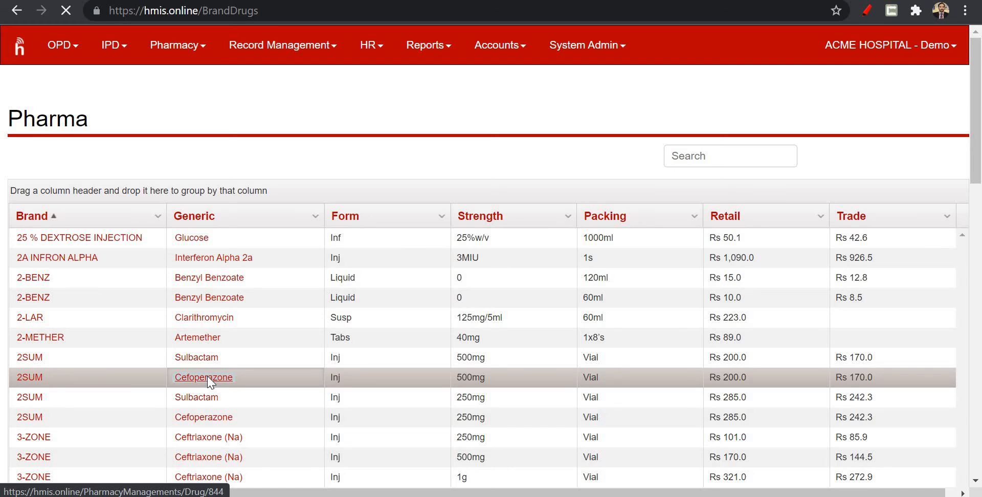
{"action": "scroll", "coordinate": [208, 382], "scroll_direction": "down", "scroll_amount": 6}
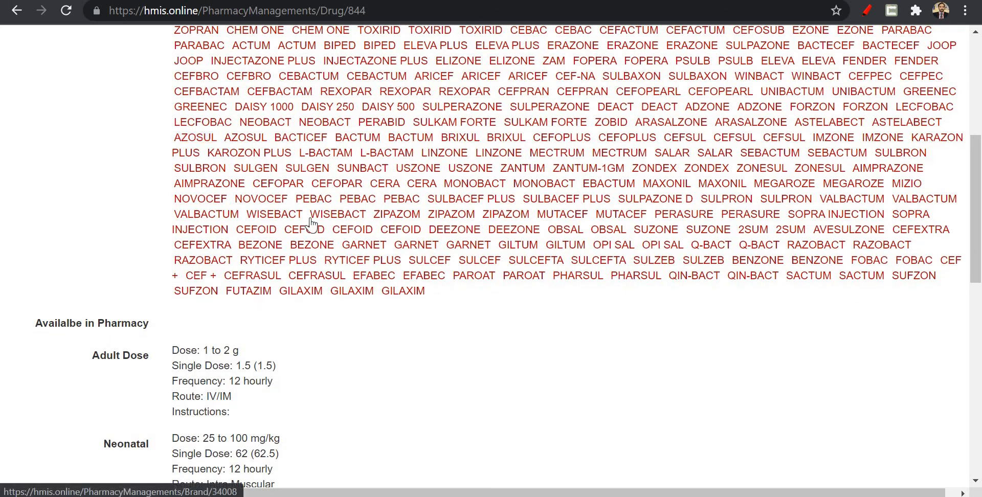
{"action": "scroll", "coordinate": [310, 246], "scroll_direction": "down", "scroll_amount": 3}
{"action": "scroll", "coordinate": [310, 245], "scroll_direction": "down", "scroll_amount": 5}
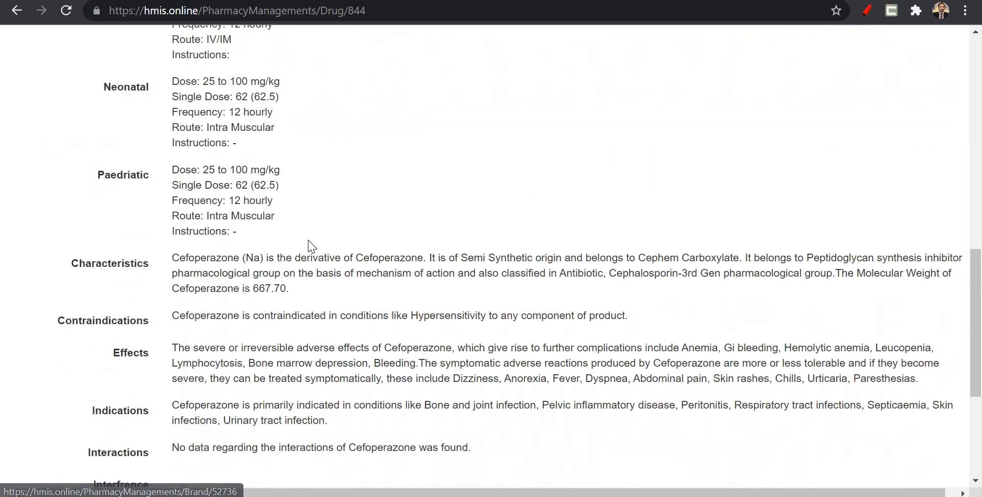
{"action": "scroll", "coordinate": [309, 240], "scroll_direction": "down", "scroll_amount": 3}
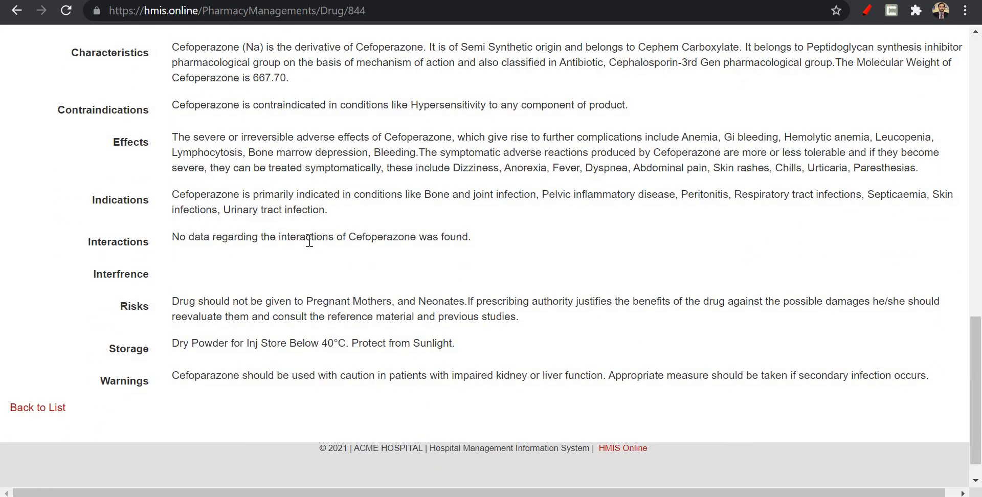
Open the brand CHEM ONE from Cefoperazone's brands, examine its details, similar brands and trader's products, and return to the Pharma Guide list.
{"action": "scroll", "coordinate": [309, 240], "scroll_direction": "up", "scroll_amount": 15}
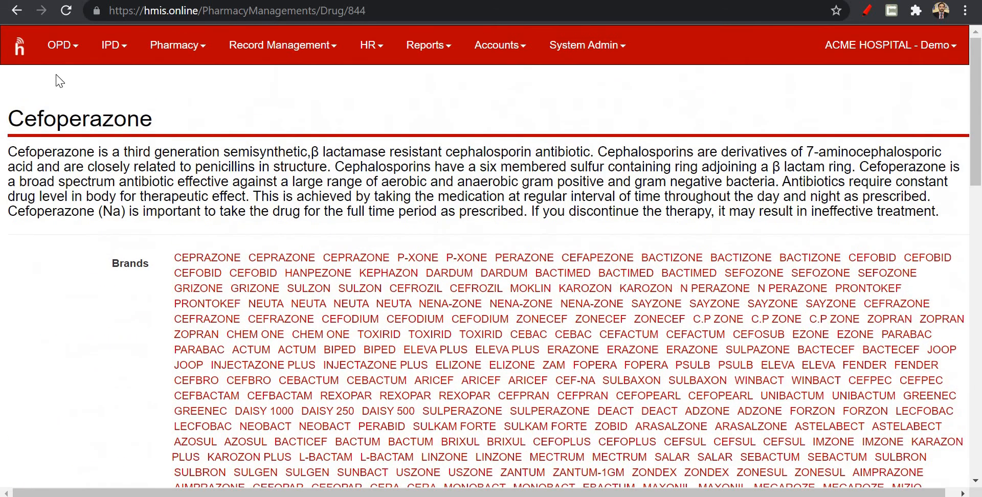
{"action": "left_click", "coordinate": [330, 336]}
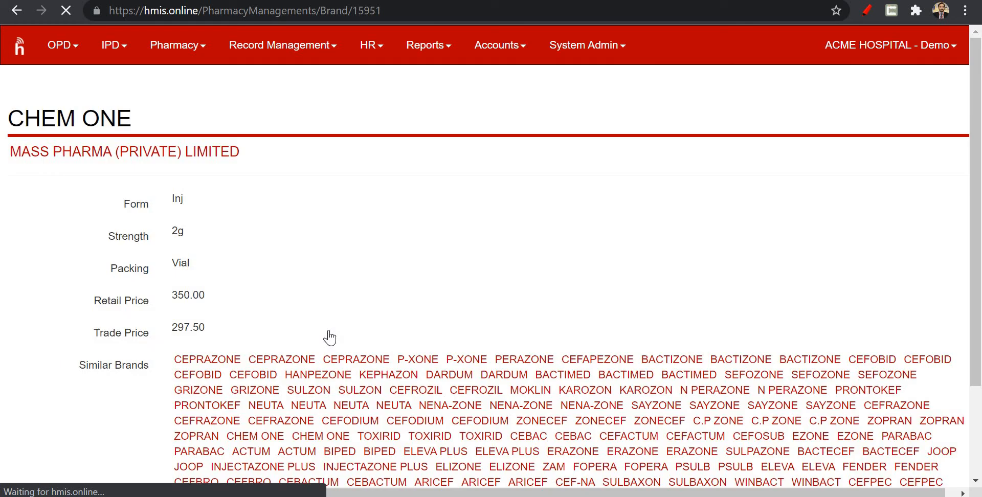
{"action": "scroll", "coordinate": [330, 337], "scroll_direction": "down", "scroll_amount": 10}
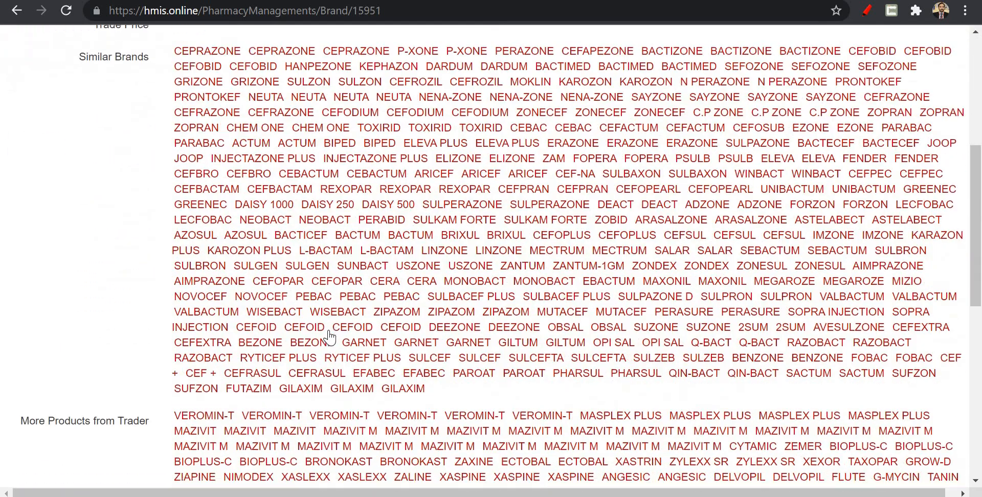
{"action": "scroll", "coordinate": [329, 337], "scroll_direction": "down", "scroll_amount": 6}
{"action": "scroll", "coordinate": [330, 337], "scroll_direction": "up", "scroll_amount": 15}
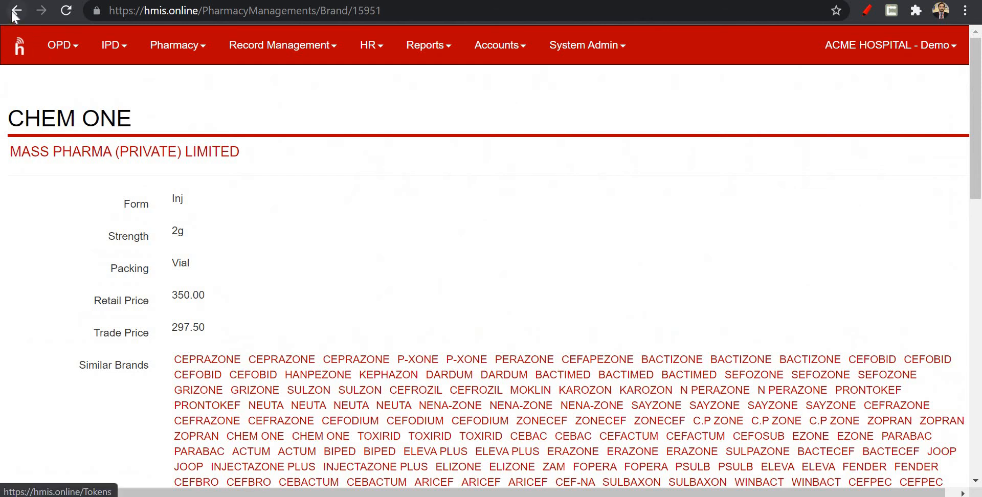
{"action": "key", "text": "alt+Left"}
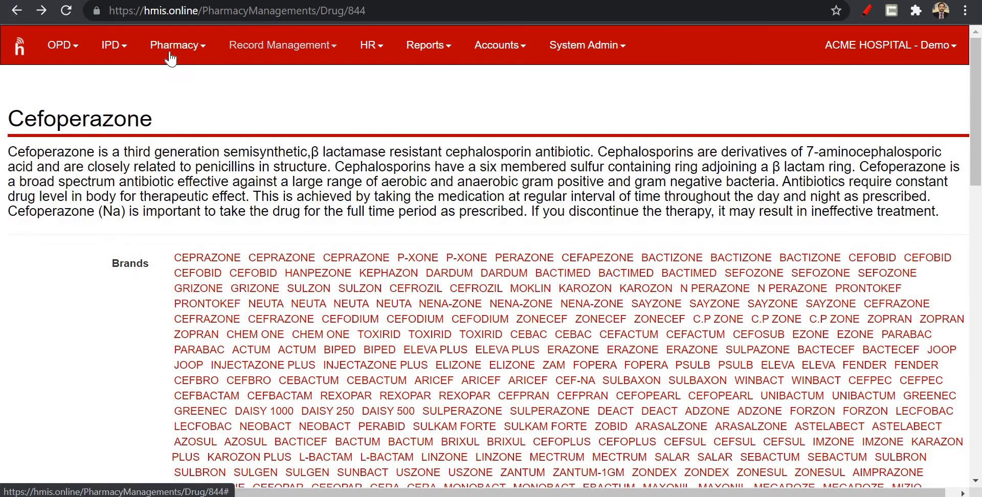
{"action": "left_click", "coordinate": [19, 12]}
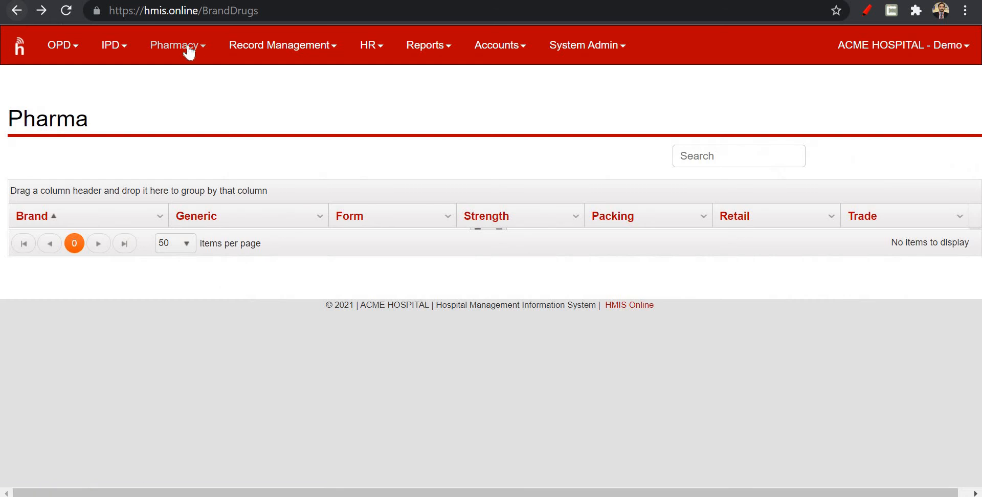
Open the pharmacy's medicines list and examine page 5, including the stock, rate, trade price and status of each medicine.
{"action": "left_click", "coordinate": [189, 48]}
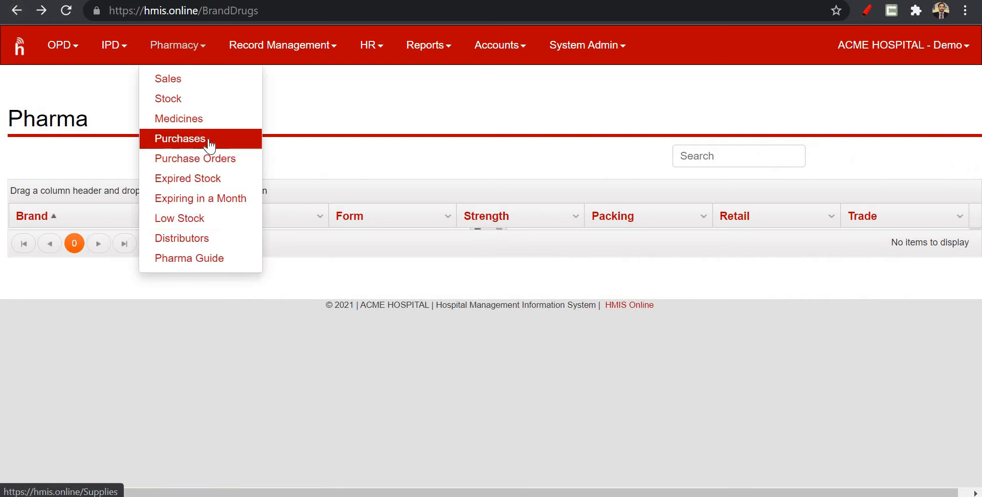
{"action": "left_click", "coordinate": [224, 119]}
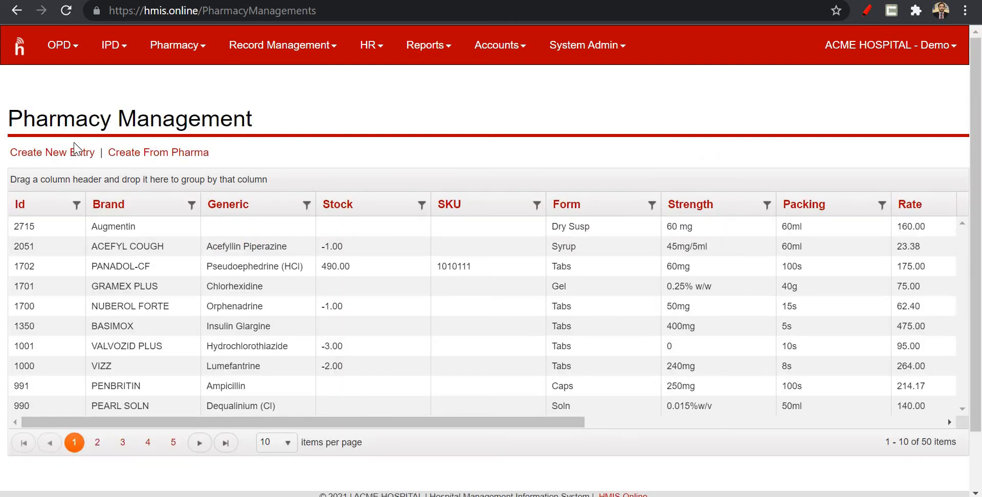
{"action": "left_click", "coordinate": [153, 286]}
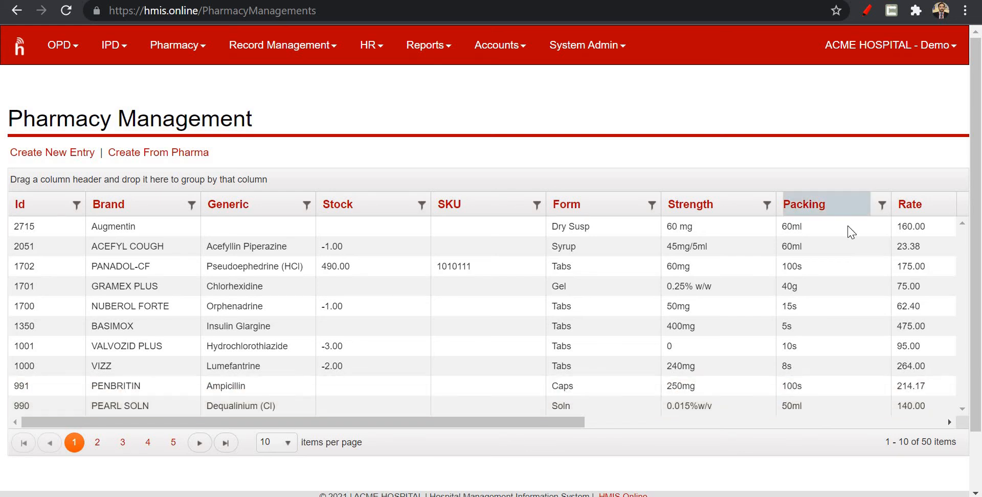
{"action": "left_click", "coordinate": [924, 404]}
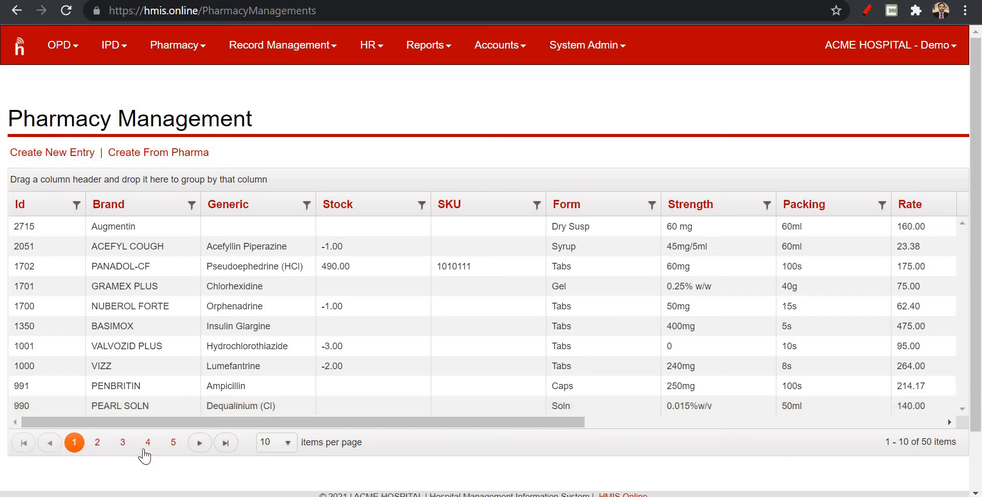
{"action": "left_click", "coordinate": [171, 444]}
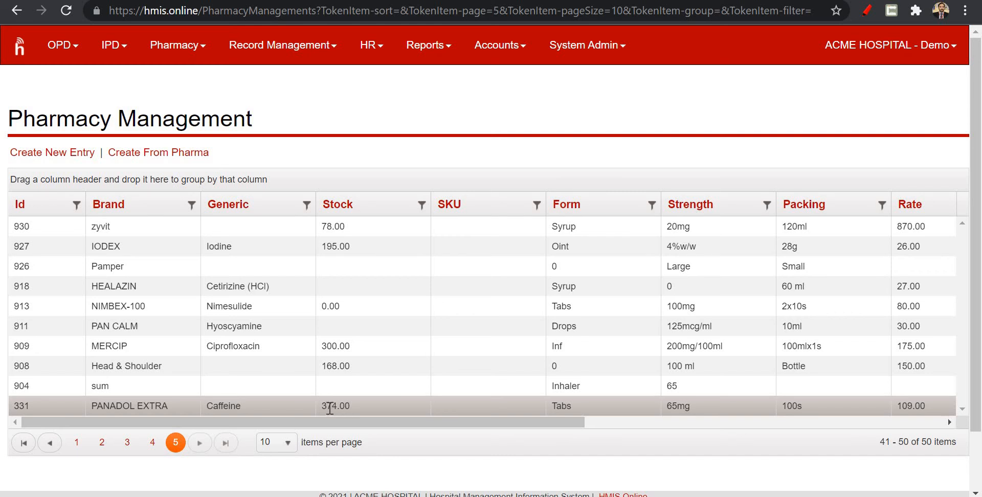
{"action": "left_click_drag", "start_coordinate": [336, 420], "coordinate": [562, 424]}
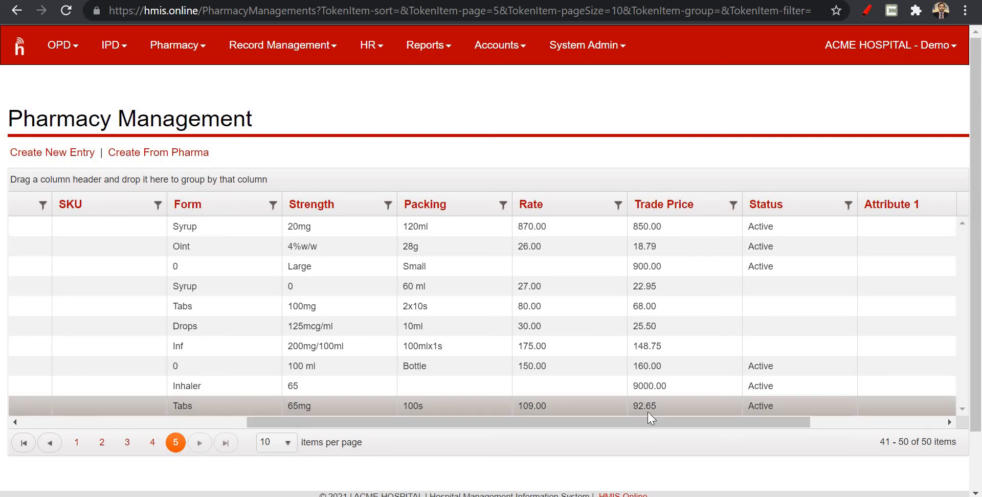
{"action": "left_click_drag", "start_coordinate": [728, 429], "coordinate": [599, 455]}
{"action": "left_click_drag", "start_coordinate": [404, 463], "coordinate": [234, 426]}
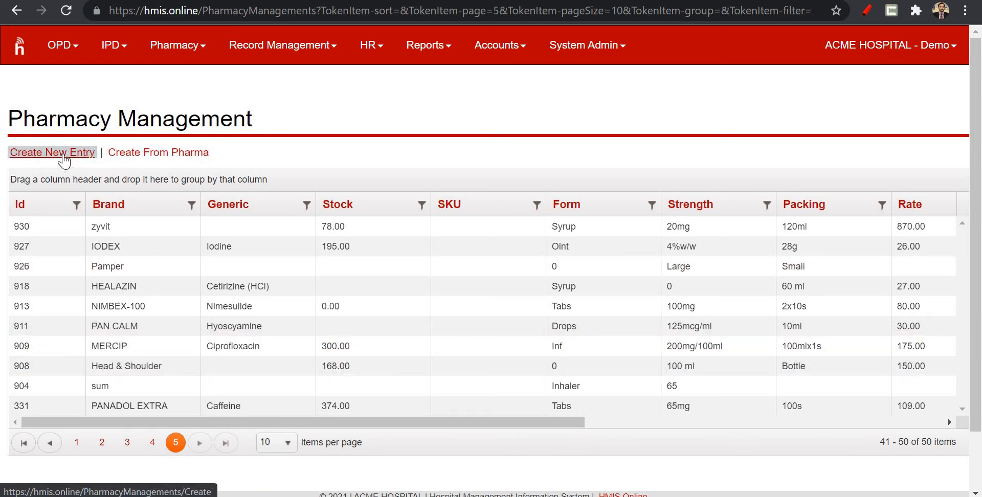
Open the pharmacy sales list and start a new sale.
{"action": "left_click", "coordinate": [180, 50]}
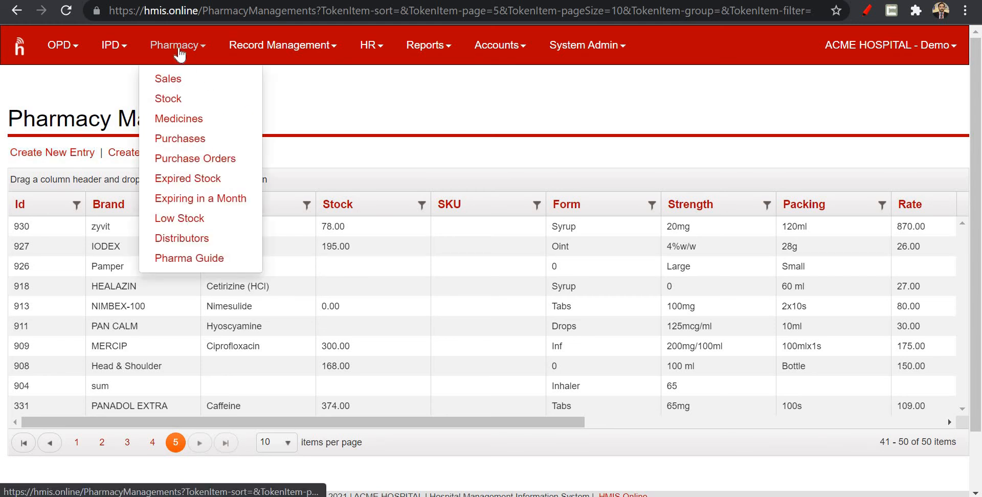
{"action": "left_click", "coordinate": [179, 82]}
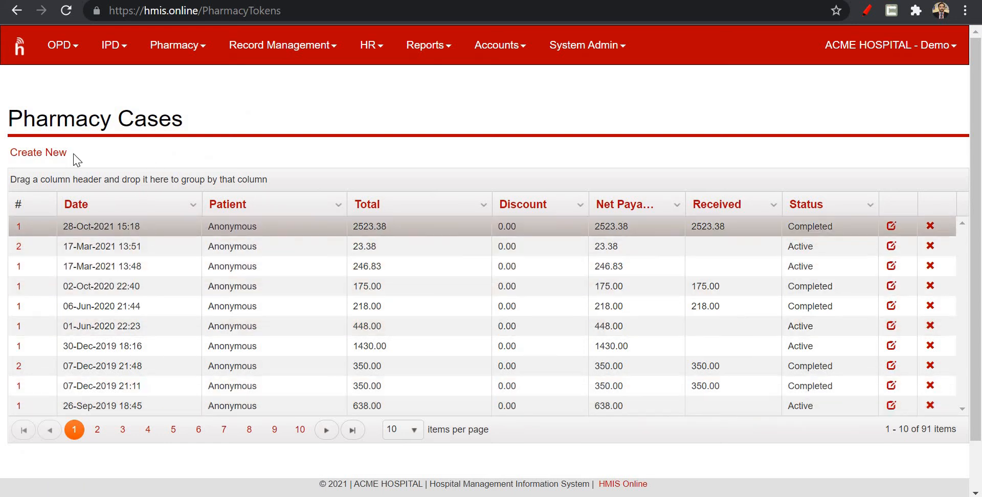
{"action": "left_click", "coordinate": [53, 153]}
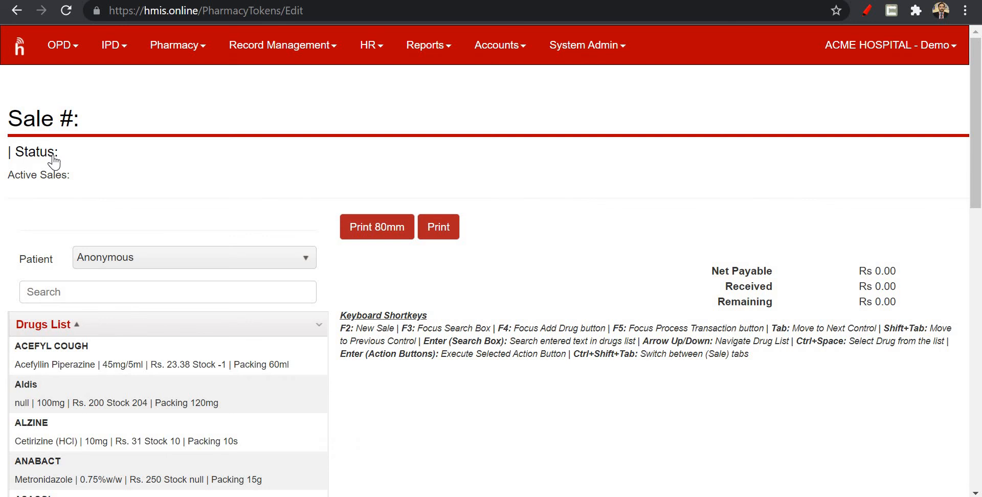
Search the drugs list for "Pana" and add 5 packs of PANADOL-CF to the sale for the Anonymous patient.
{"action": "left_click", "coordinate": [120, 287]}
{"action": "type", "text": "pana"}
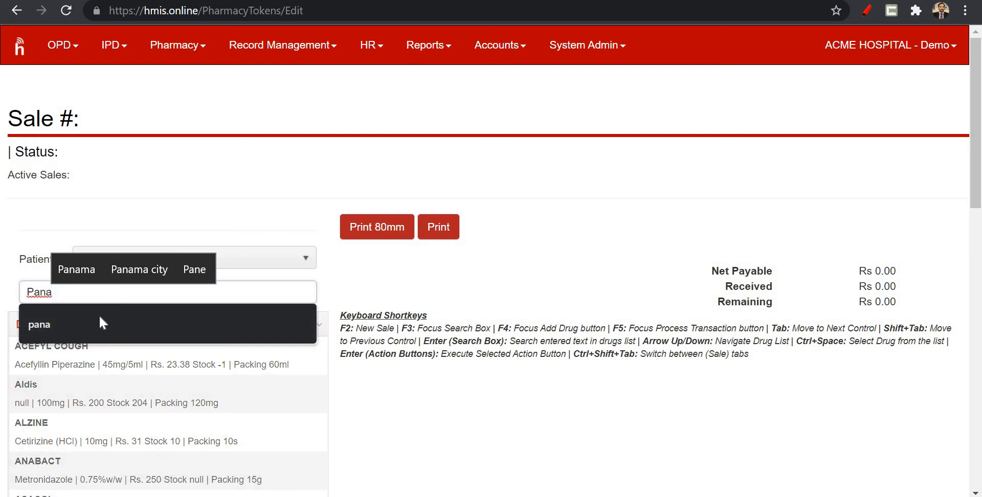
{"action": "key", "text": "Return"}
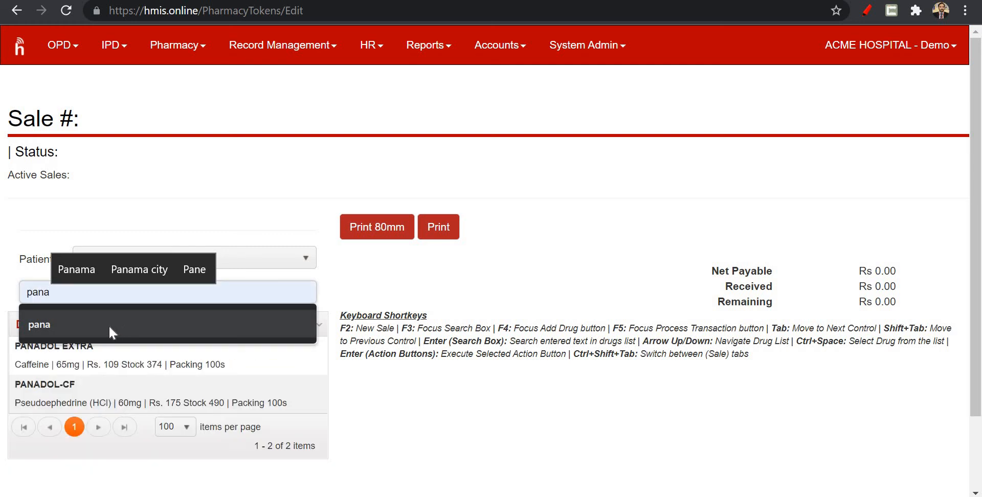
{"action": "left_click", "coordinate": [93, 392]}
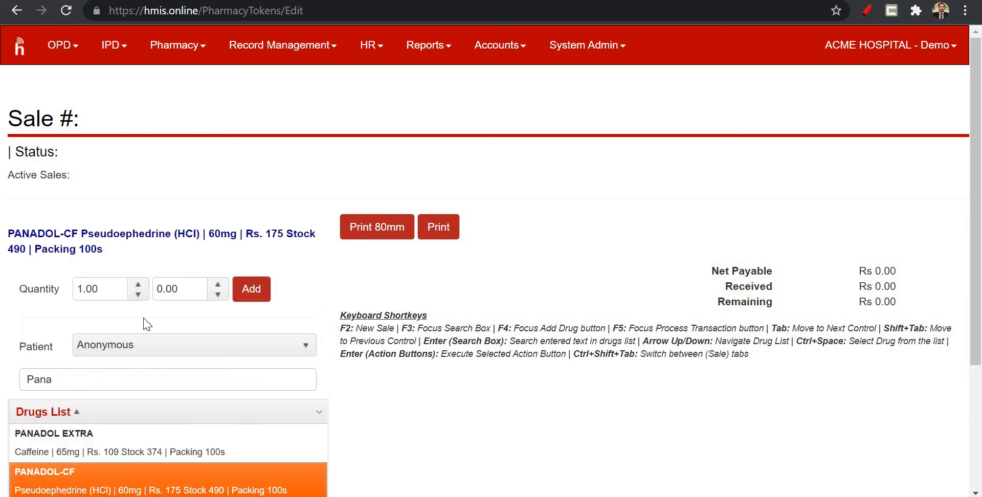
{"action": "left_click", "coordinate": [139, 284]}
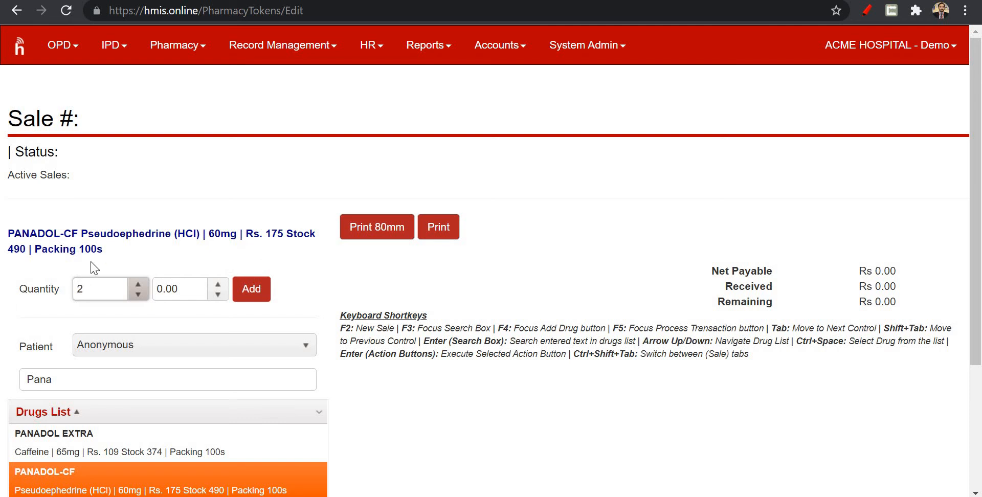
{"action": "left_click", "coordinate": [139, 285]}
{"action": "left_click", "coordinate": [139, 285]}
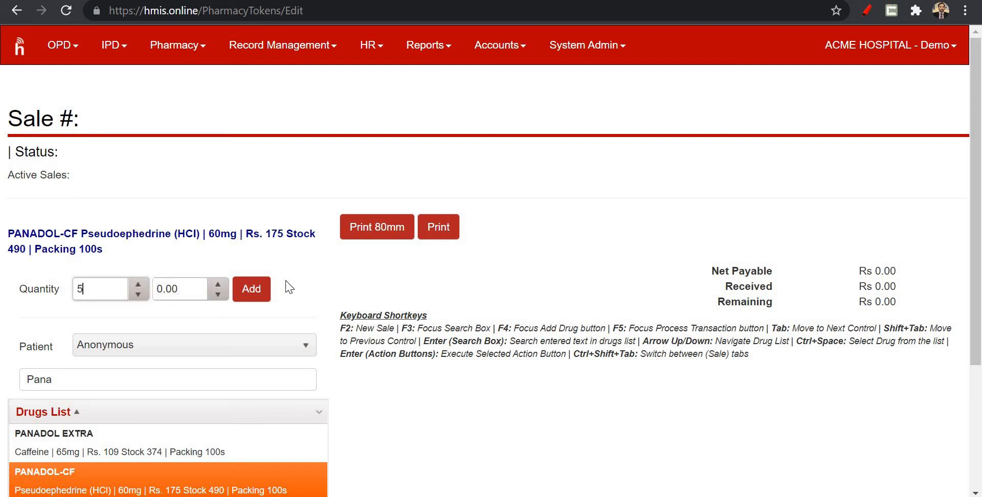
{"action": "left_click", "coordinate": [262, 292]}
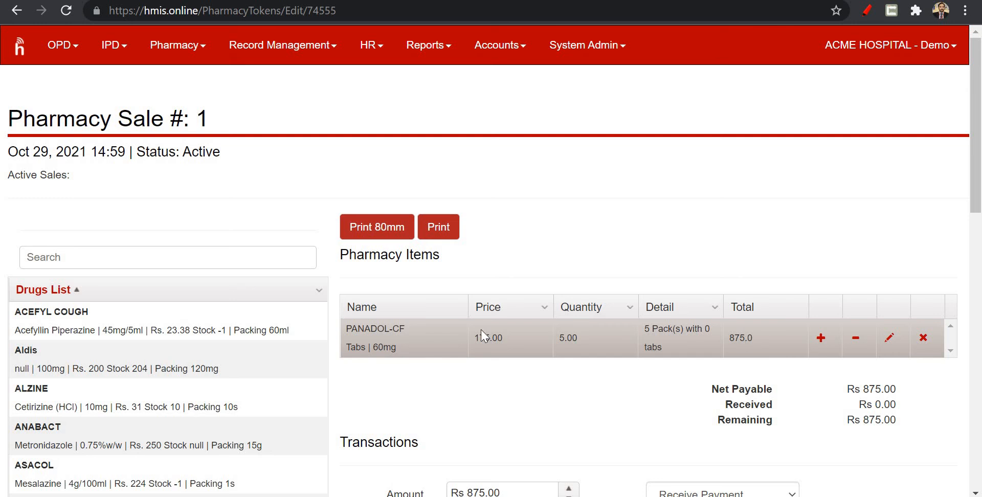
Add one pack of ANABACT gel 0.75%w/w to the pharmacy sale.
{"action": "left_click", "coordinate": [147, 430]}
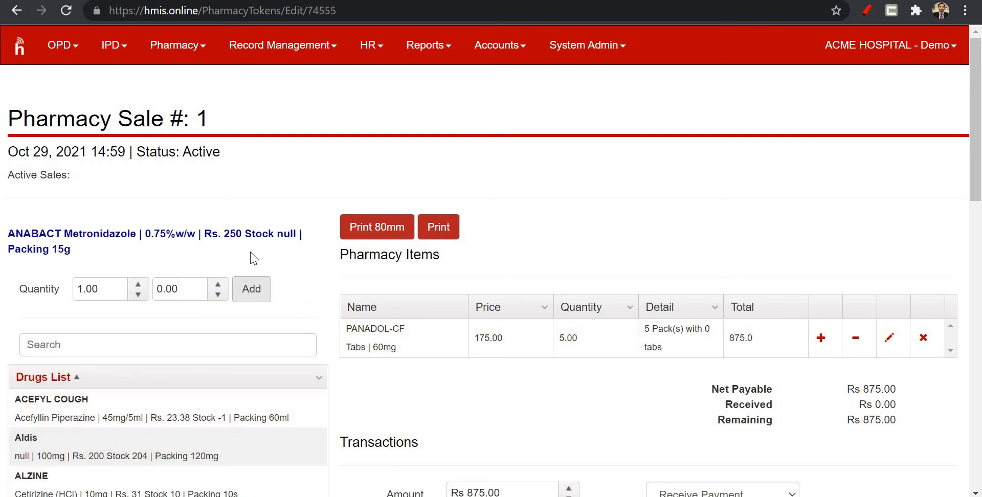
{"action": "left_click", "coordinate": [259, 294]}
{"action": "left_click", "coordinate": [260, 295]}
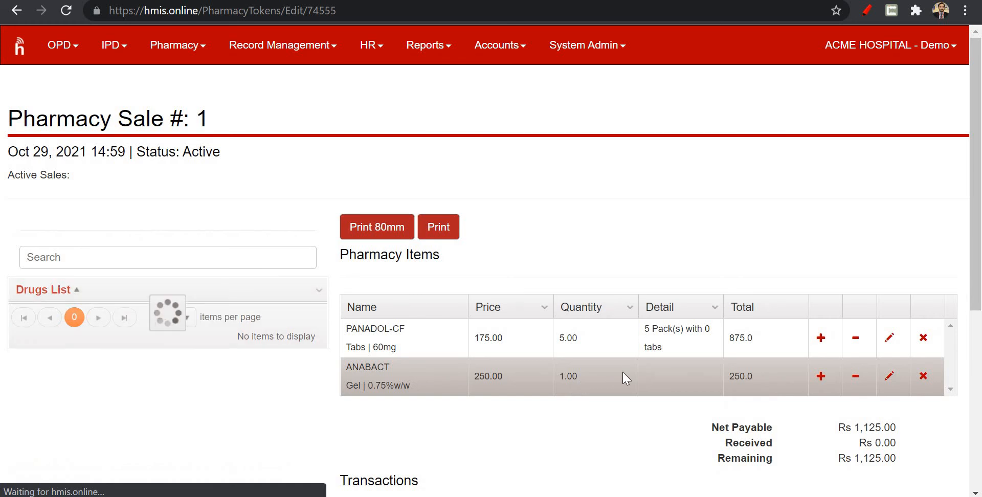
Process the Rs 1,125.00 transaction as Receive Payment to settle the sale.
{"action": "scroll", "coordinate": [622, 378], "scroll_direction": "down", "scroll_amount": 4}
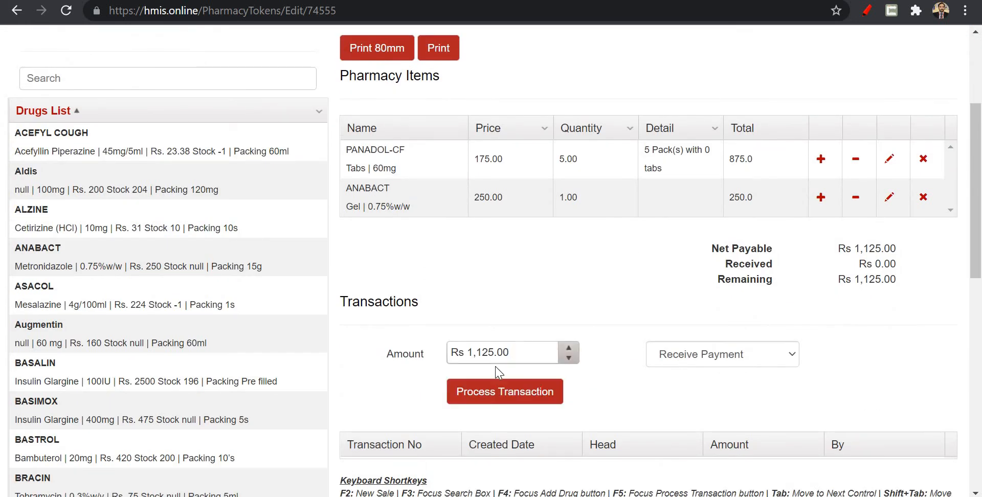
{"action": "left_click", "coordinate": [503, 390]}
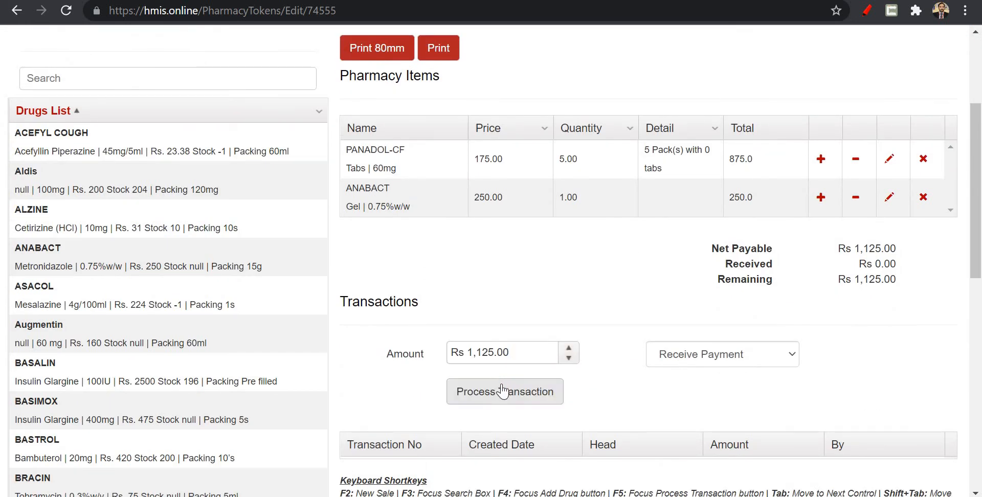
{"action": "left_click", "coordinate": [503, 391]}
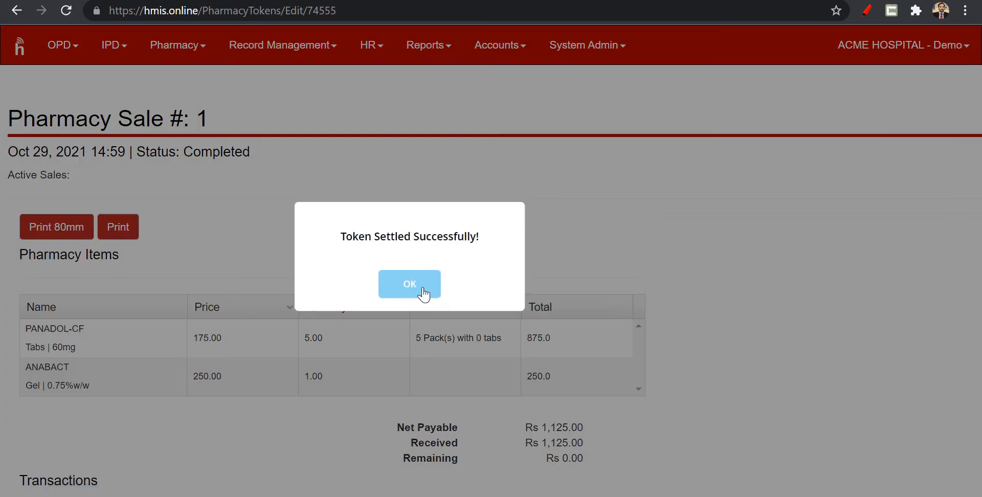
{"action": "left_click", "coordinate": [422, 286]}
Review the completed sale's items, payment totals and recorded transaction.
{"action": "scroll", "coordinate": [339, 276], "scroll_direction": "down", "scroll_amount": 4}
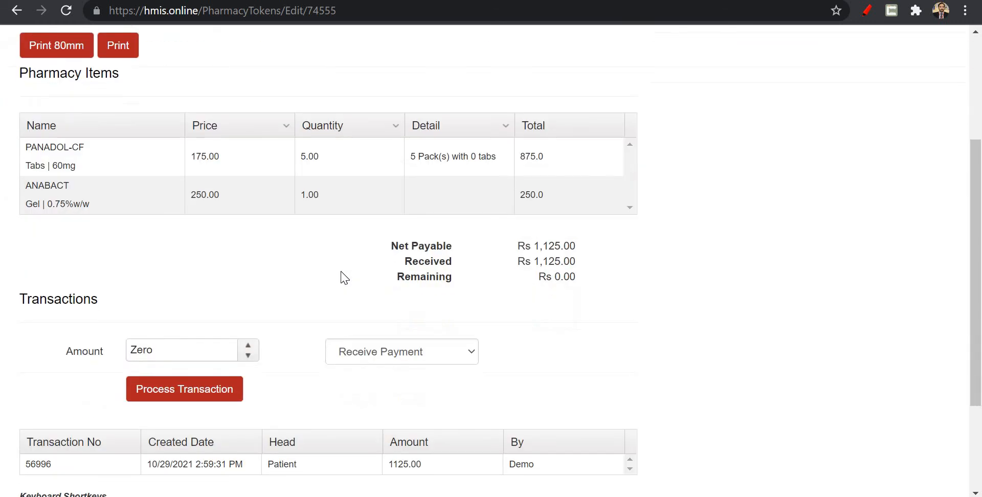
{"action": "scroll", "coordinate": [345, 278], "scroll_direction": "down", "scroll_amount": 2}
{"action": "scroll", "coordinate": [339, 276], "scroll_direction": "up", "scroll_amount": 5}
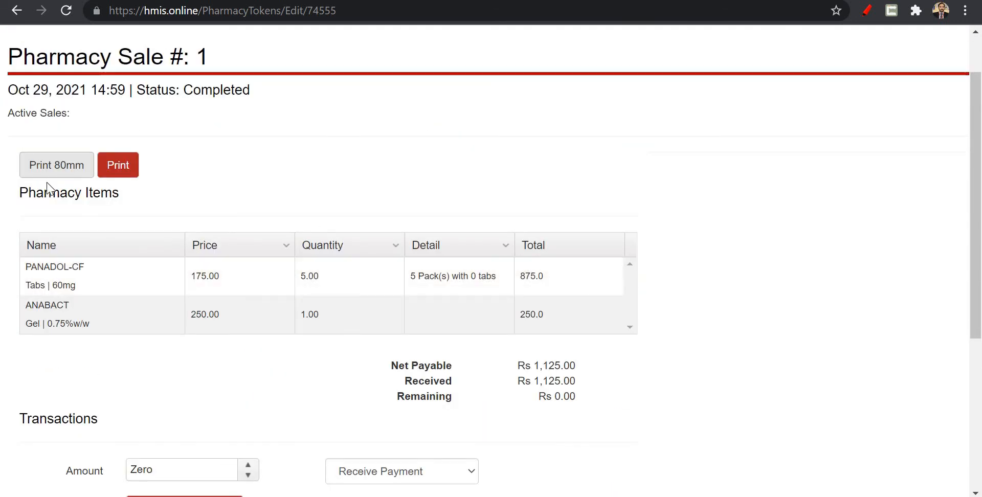
{"action": "scroll", "coordinate": [335, 252], "scroll_direction": "down", "scroll_amount": 5}
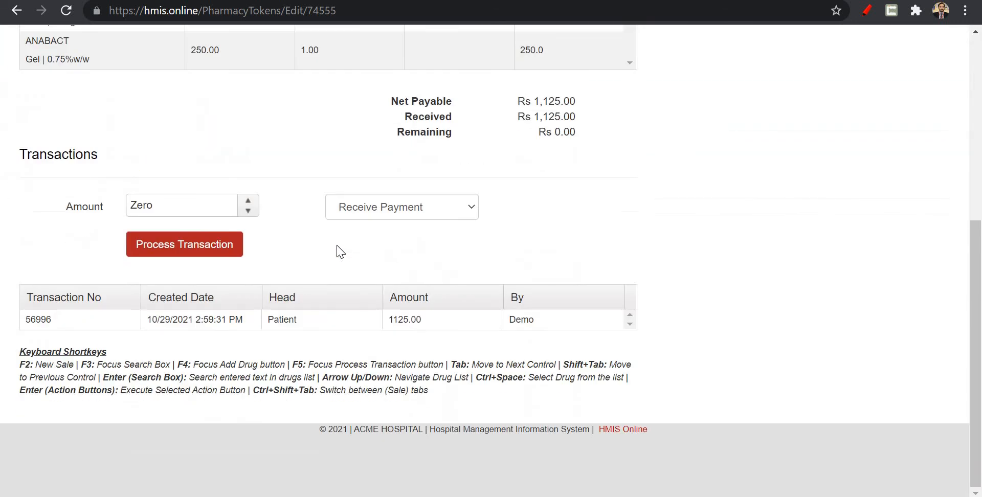
{"action": "scroll", "coordinate": [340, 252], "scroll_direction": "up", "scroll_amount": 6}
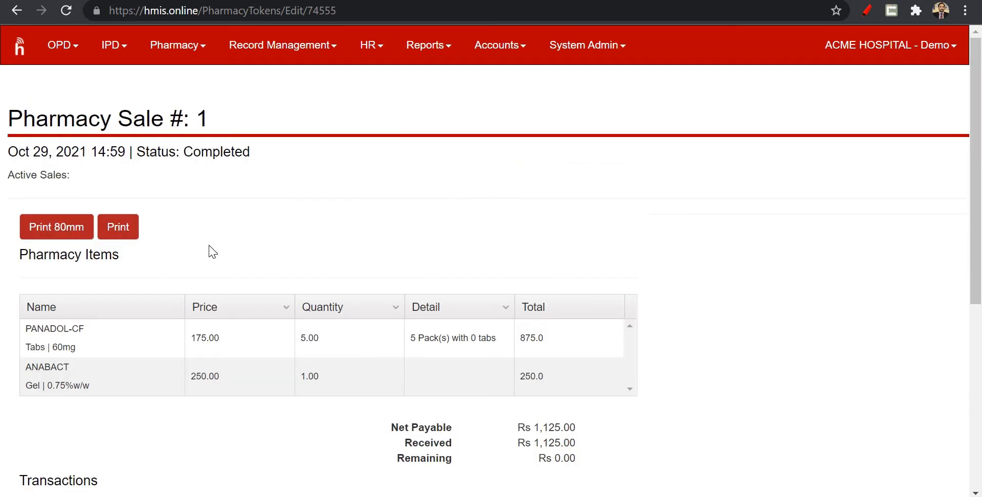
View the sale's 80mm print receipt and return to the pharmacy sales list.
{"action": "left_click", "coordinate": [74, 235]}
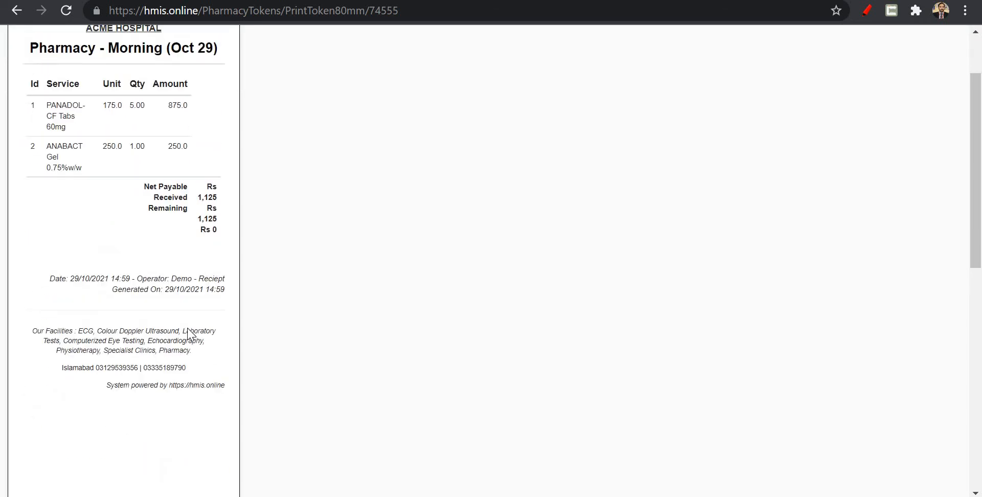
{"action": "left_click", "coordinate": [15, 16]}
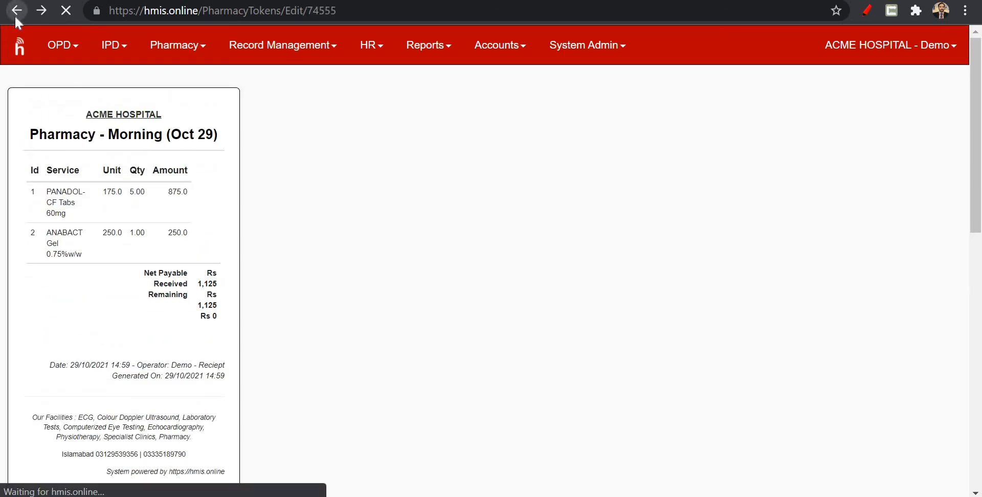
{"action": "left_click", "coordinate": [423, 283]}
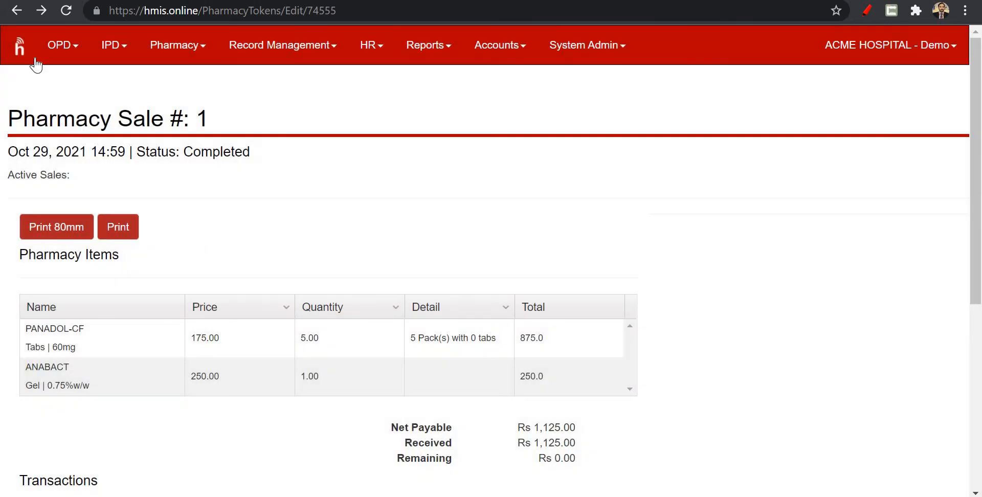
{"action": "left_click", "coordinate": [200, 46]}
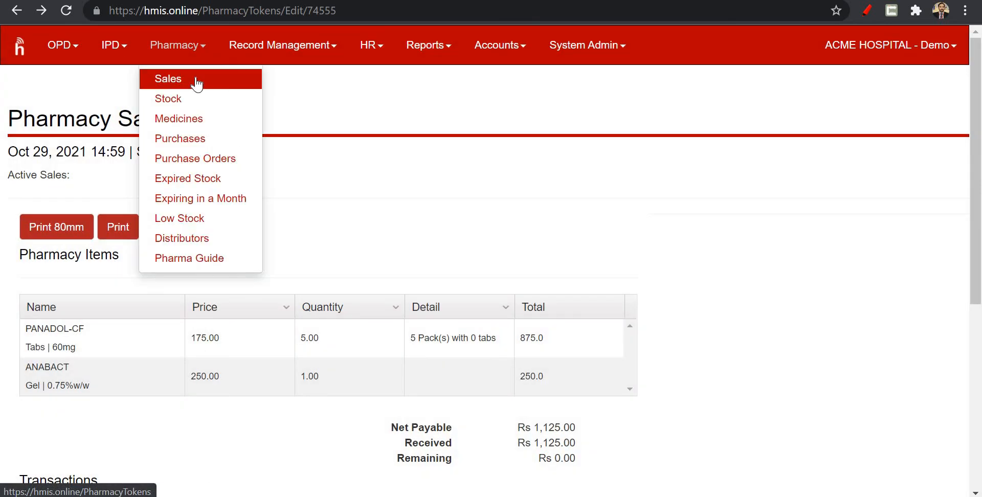
{"action": "double_click", "coordinate": [199, 82]}
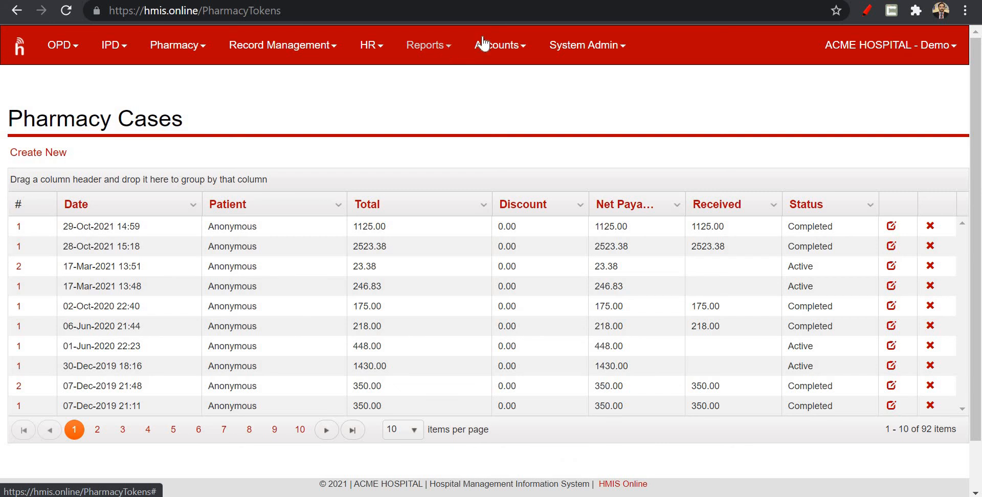
View the Daily Summary report, and group the Case Transactions report by Category within each payment date.
{"action": "left_click", "coordinate": [431, 47]}
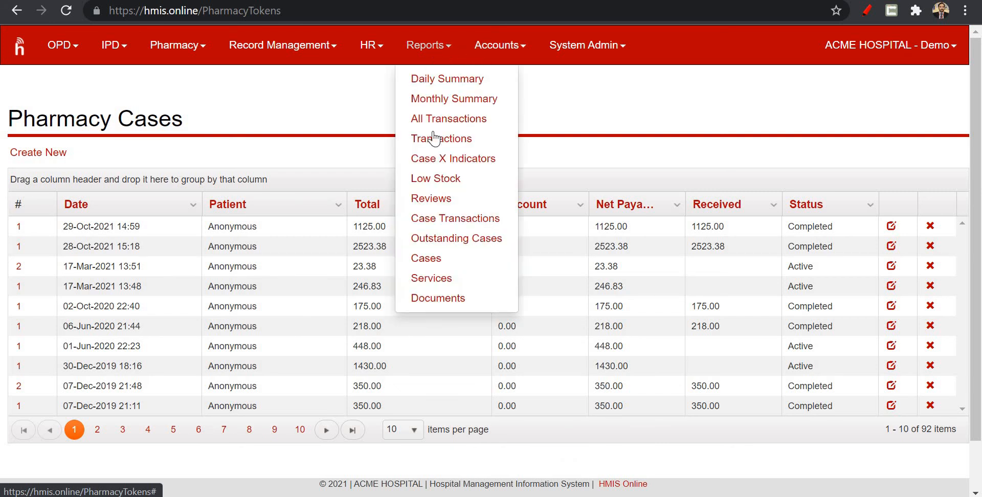
{"action": "left_click", "coordinate": [452, 86]}
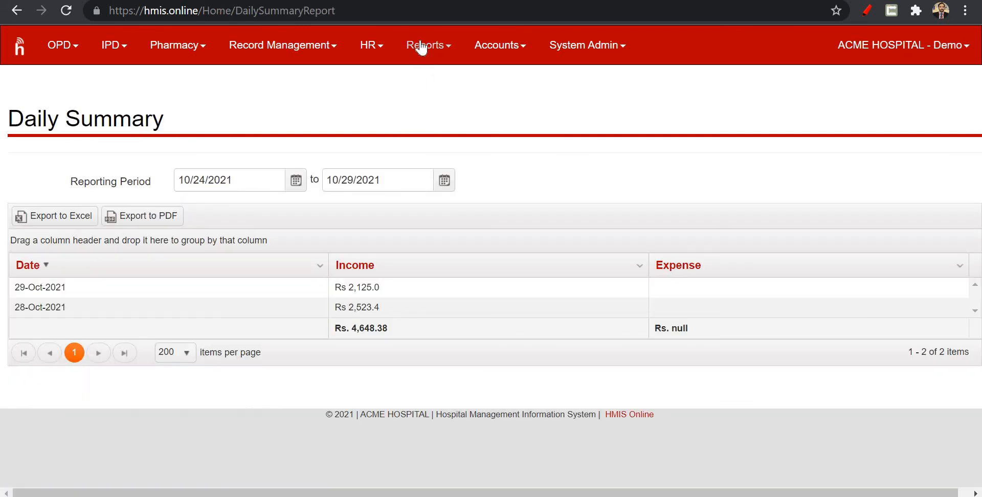
{"action": "left_click", "coordinate": [419, 45]}
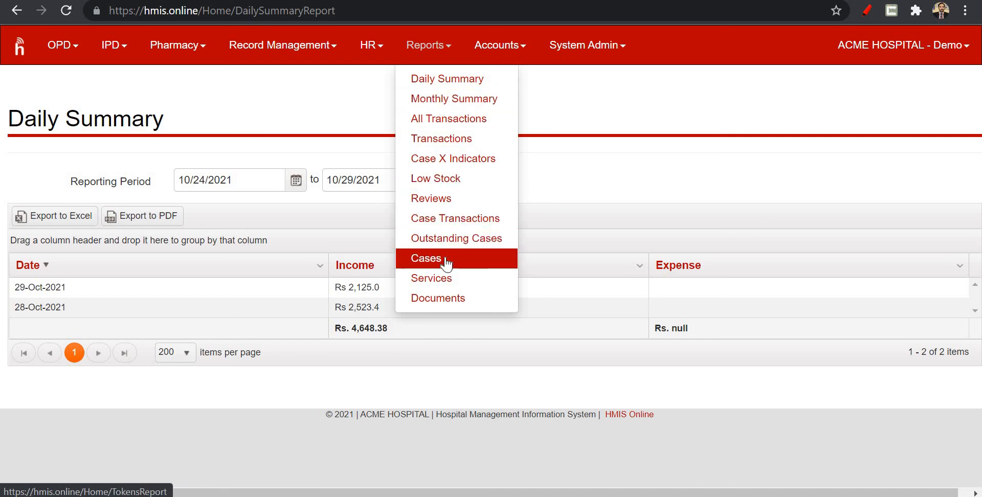
{"action": "left_click", "coordinate": [454, 220]}
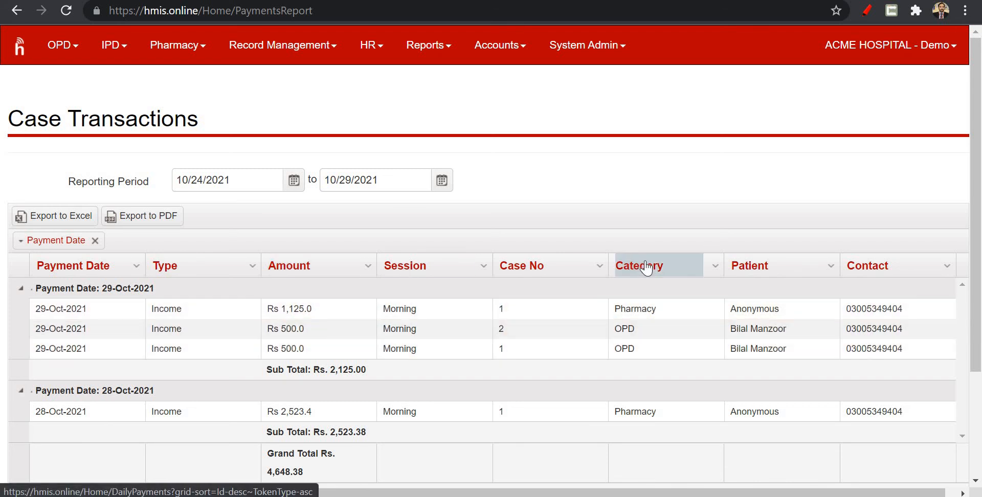
{"action": "left_click_drag", "start_coordinate": [648, 265], "coordinate": [483, 235]}
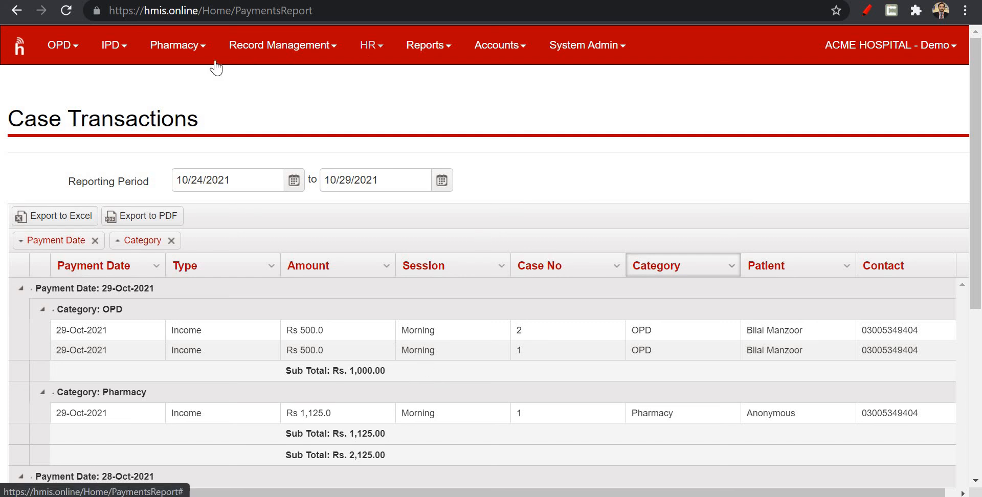
View the list of registered patients in the hospital's record management.
{"action": "left_click", "coordinate": [182, 51]}
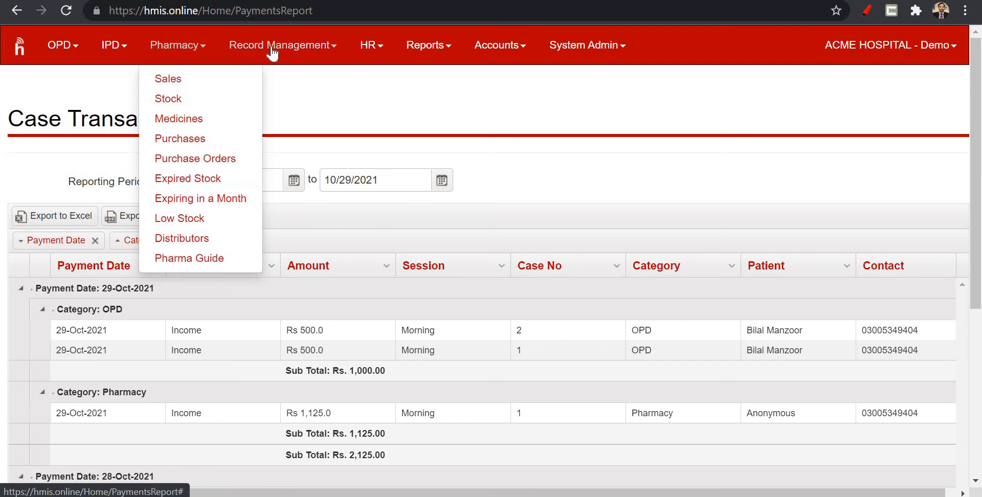
{"action": "left_click", "coordinate": [272, 51]}
{"action": "left_click", "coordinate": [188, 56]}
{"action": "left_click", "coordinate": [275, 54]}
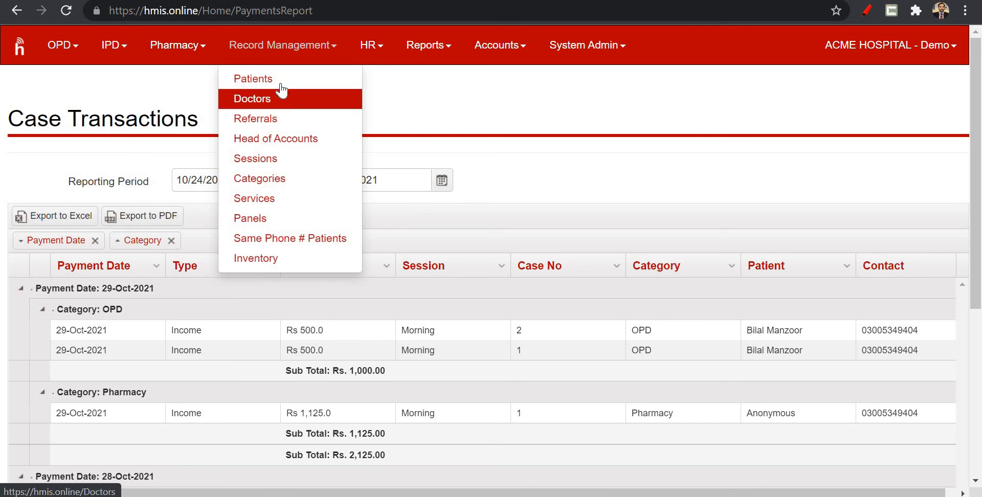
{"action": "left_click", "coordinate": [281, 86]}
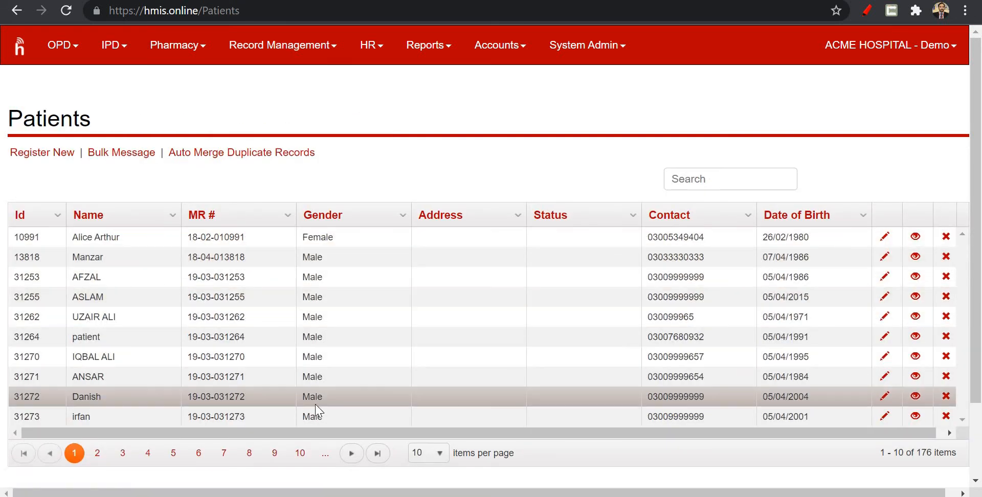
Open the anesthetist's record from the doctors list and review its profile, speciality, availability, off days and appointments.
{"action": "left_click", "coordinate": [308, 47]}
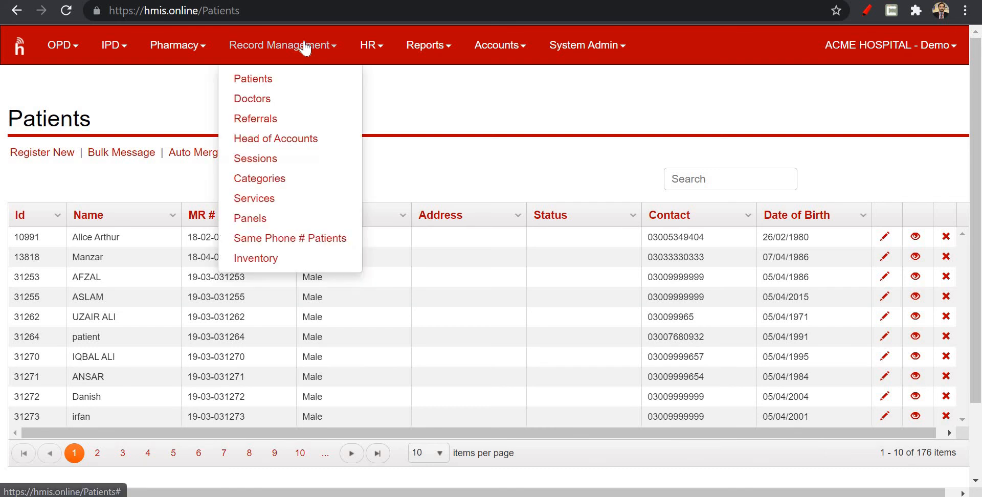
{"action": "left_click", "coordinate": [307, 104]}
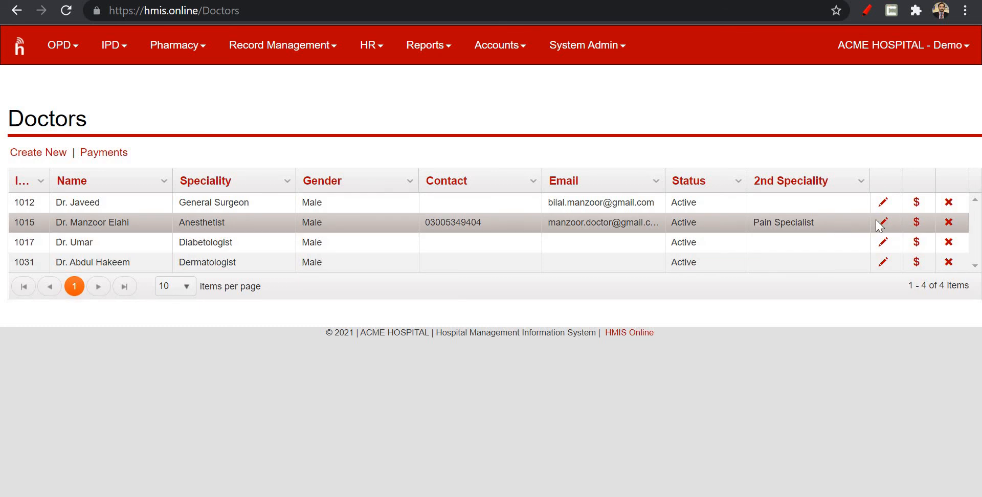
{"action": "left_click", "coordinate": [883, 230]}
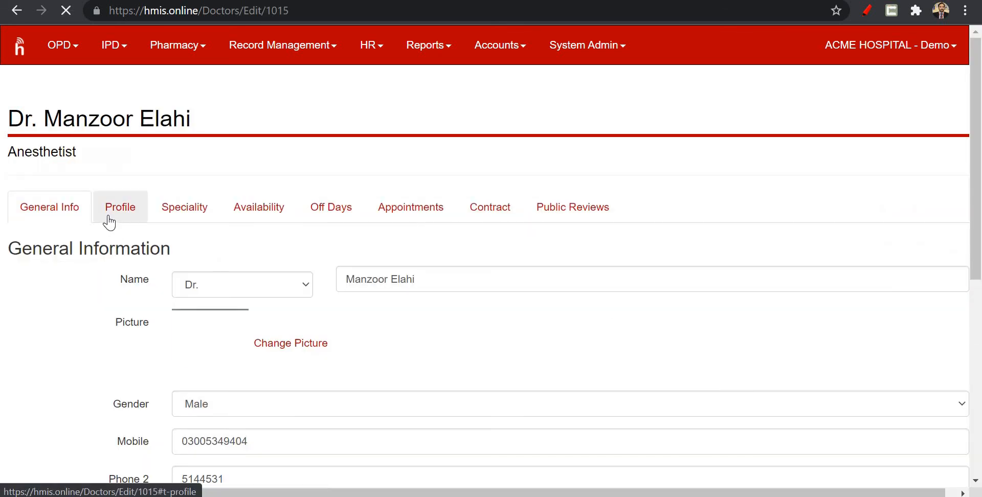
{"action": "left_click", "coordinate": [117, 216]}
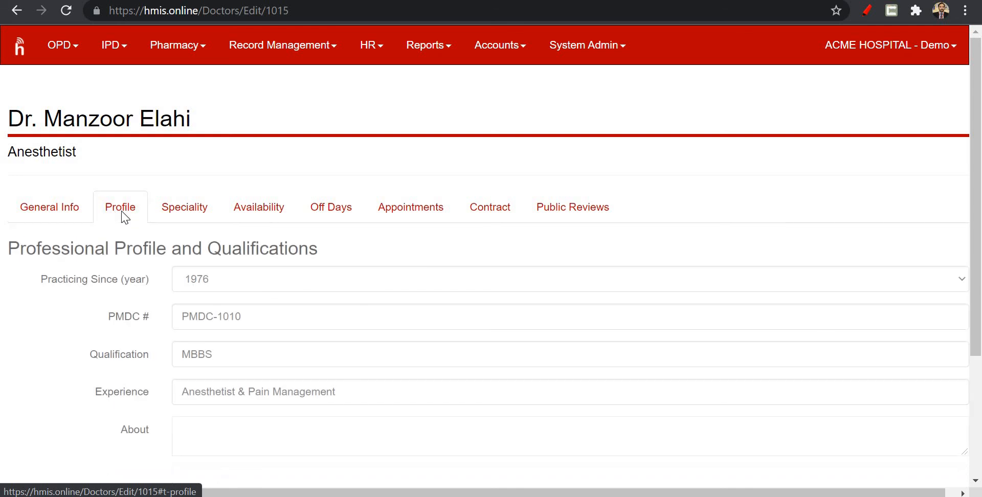
{"action": "left_click", "coordinate": [197, 214]}
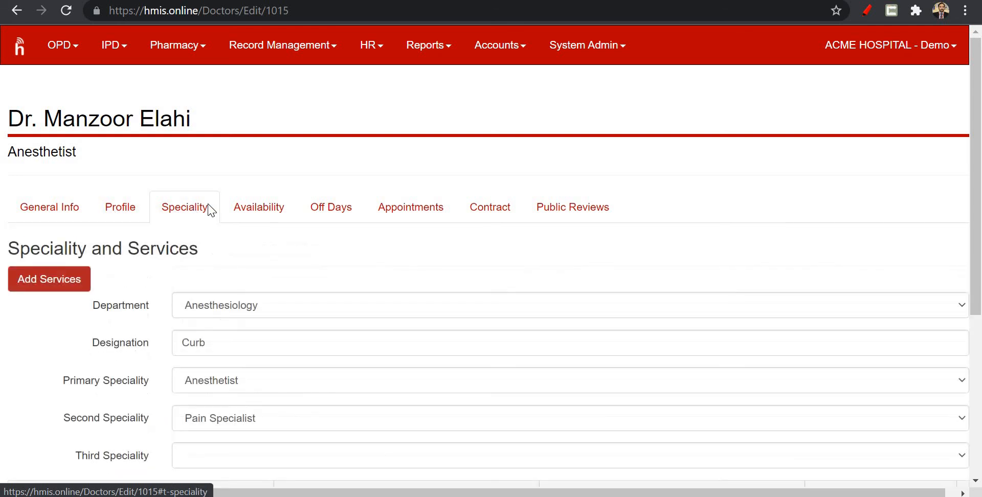
{"action": "left_click", "coordinate": [272, 204]}
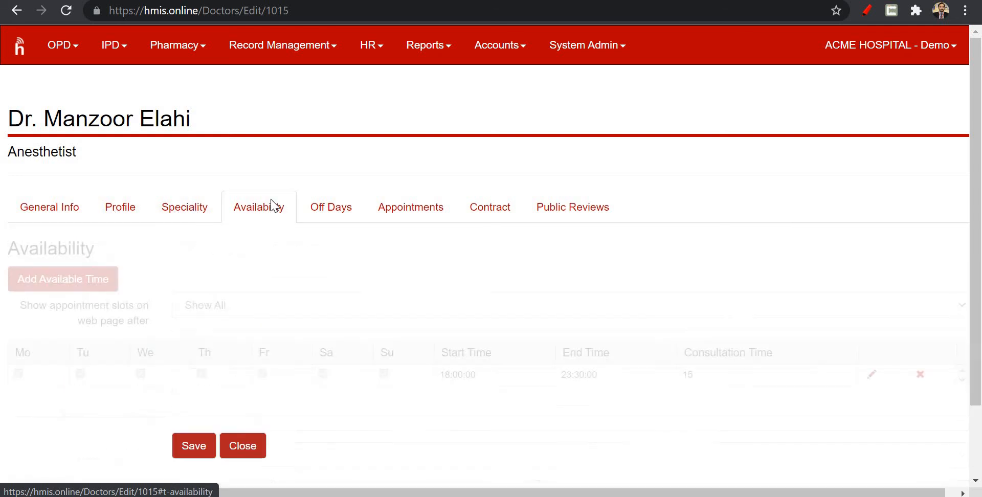
{"action": "left_click", "coordinate": [333, 216]}
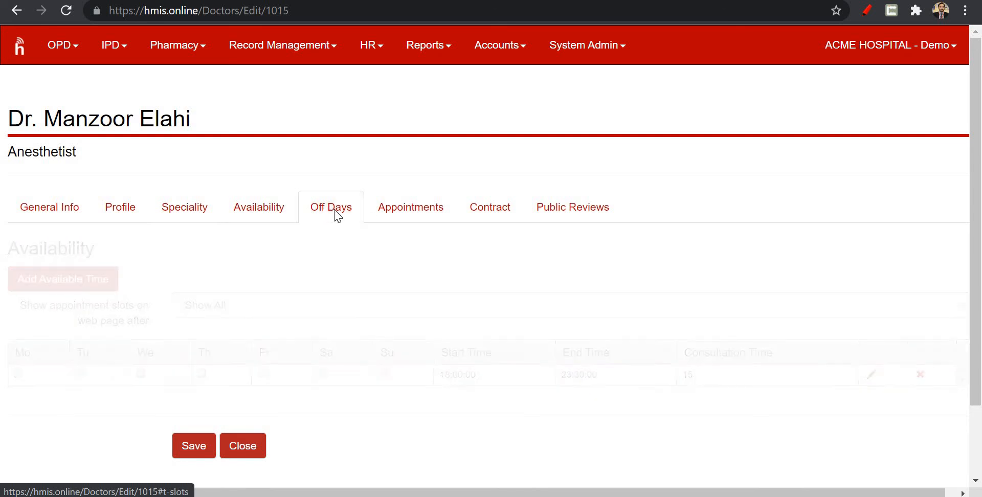
{"action": "left_click", "coordinate": [443, 213]}
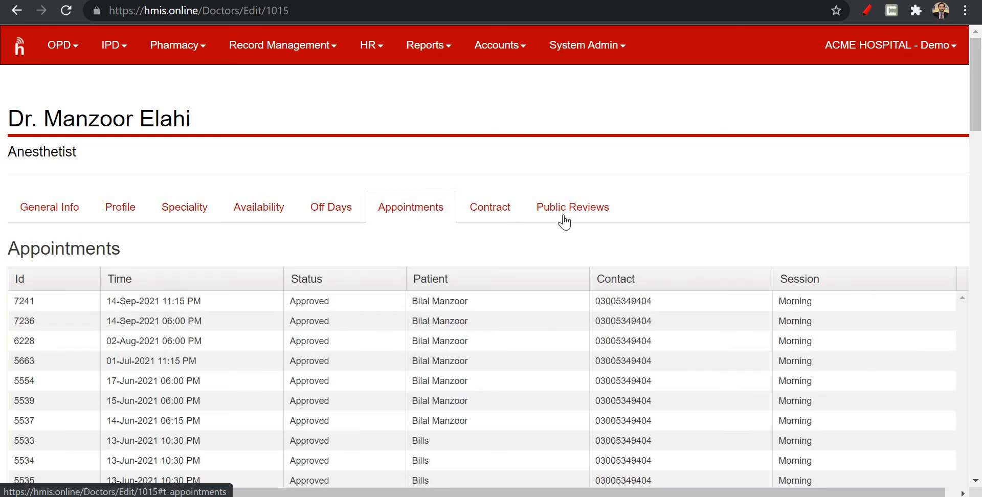
View the hospital's services list with its diagnostic test items and their rates.
{"action": "left_click", "coordinate": [264, 49]}
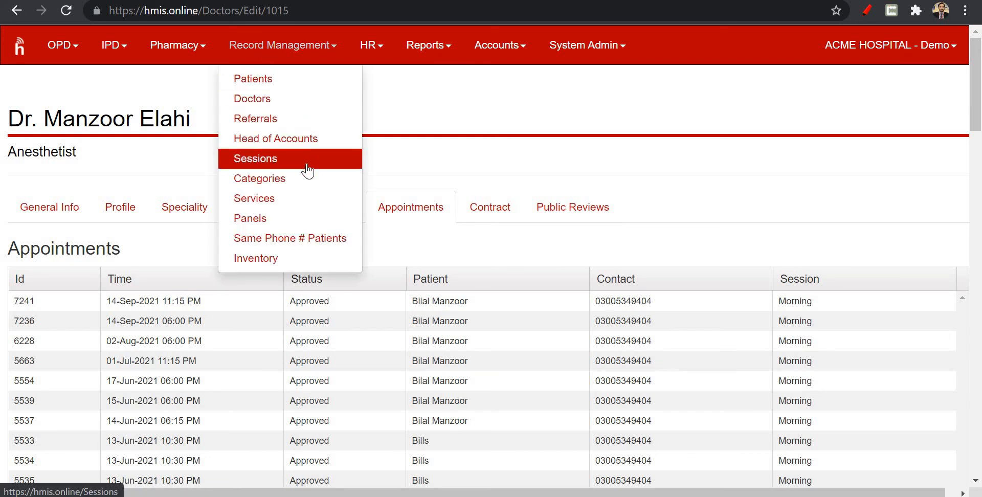
{"action": "left_click", "coordinate": [301, 199]}
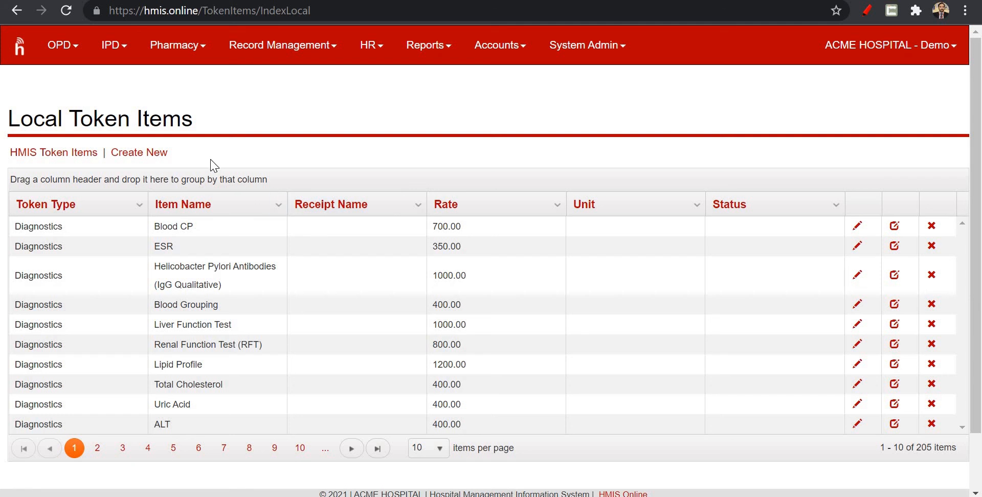
{"action": "scroll", "coordinate": [228, 156], "scroll_direction": "down", "scroll_amount": 2}
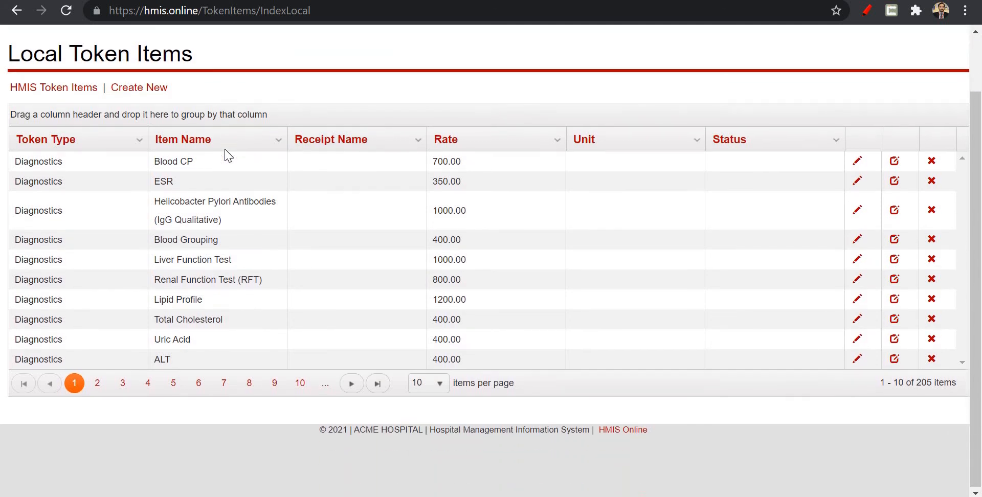
{"action": "scroll", "coordinate": [229, 156], "scroll_direction": "up", "scroll_amount": 2}
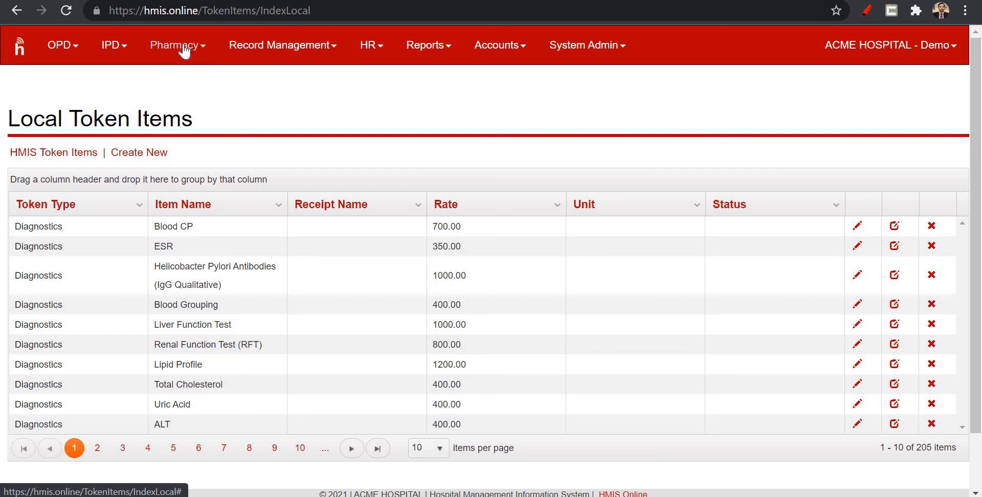
{"action": "left_click", "coordinate": [261, 47]}
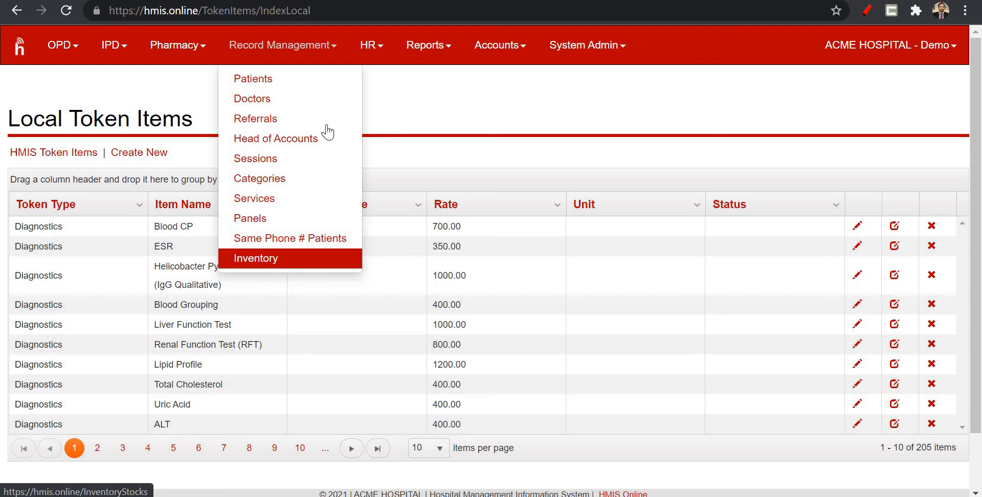
{"action": "left_click", "coordinate": [381, 55]}
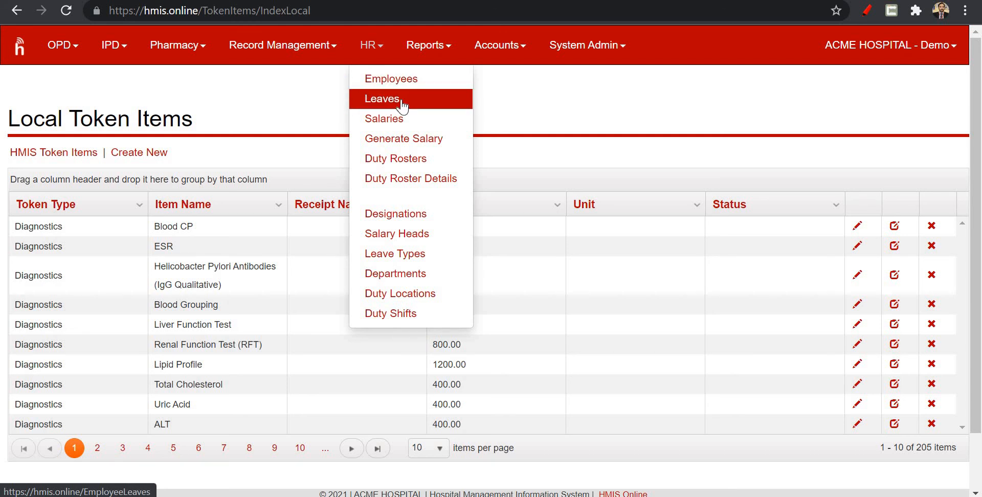
{"action": "left_click", "coordinate": [508, 53]}
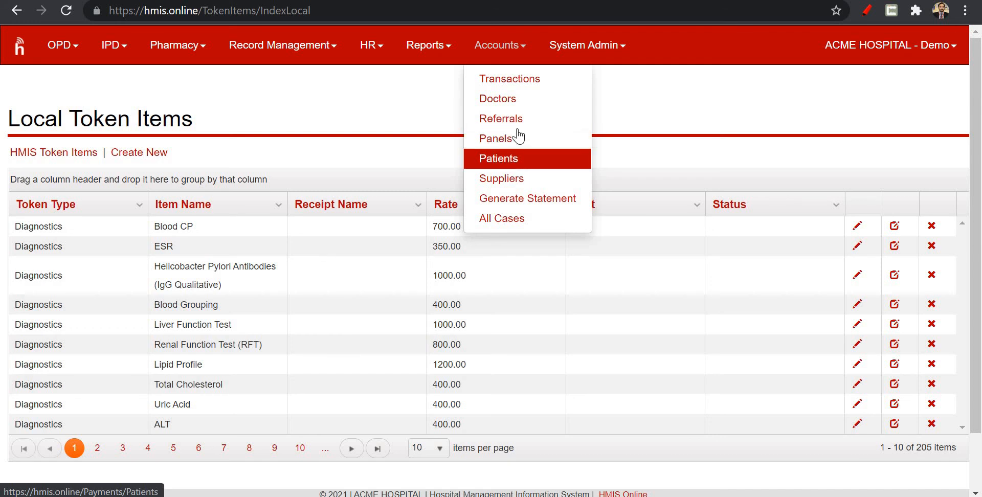
{"action": "left_click", "coordinate": [667, 35]}
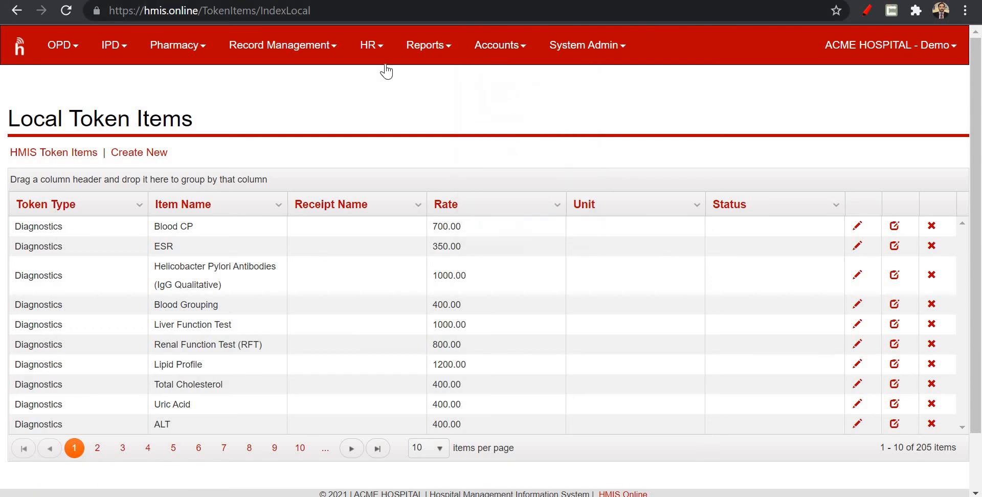
Return to the OPD home page and log out of the ACME HOSPITAL demo account.
{"action": "left_click", "coordinate": [13, 59]}
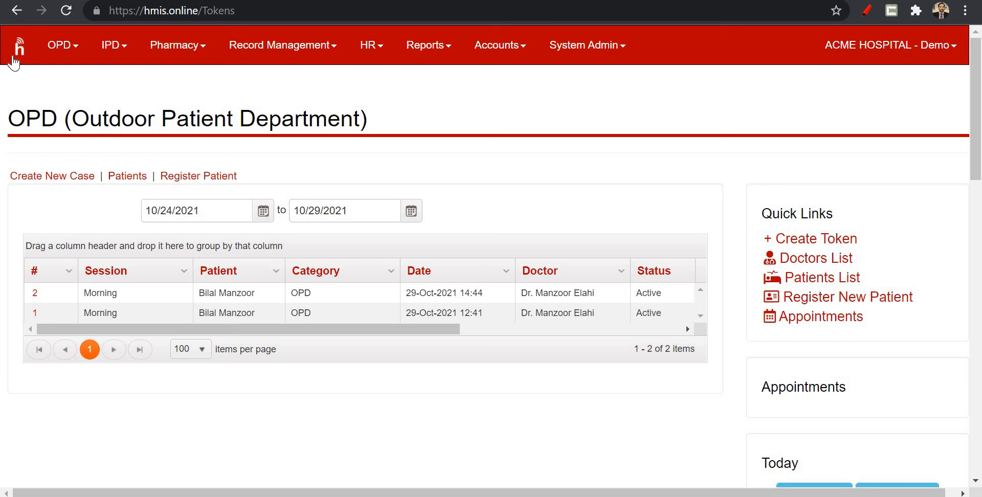
{"action": "left_click", "coordinate": [903, 51]}
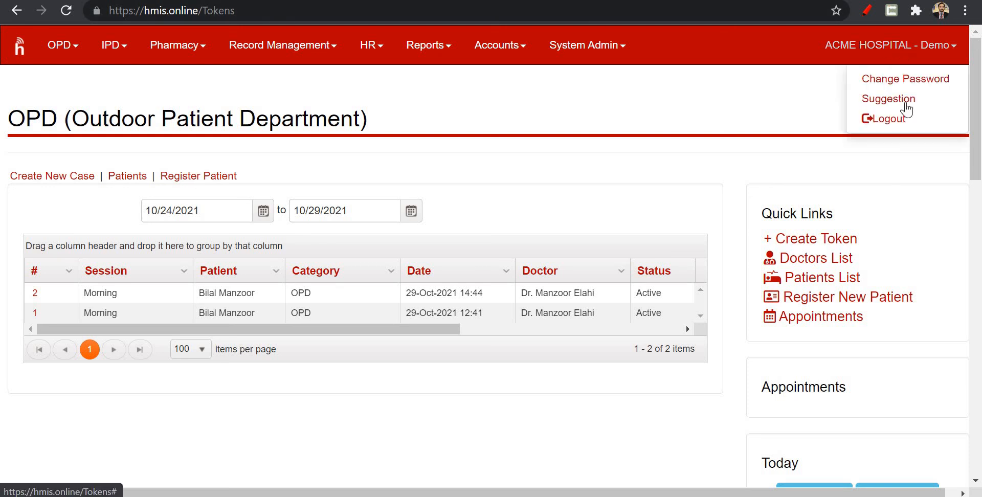
{"action": "left_click", "coordinate": [904, 122]}
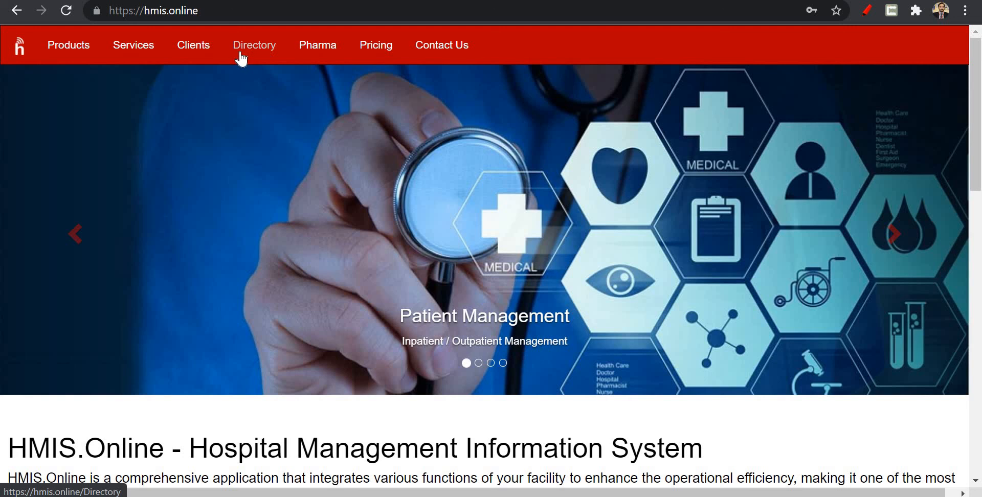
Find ACME HOSPITAL under letter A of the public directory's health centers and browse its listed doctors.
{"action": "left_click", "coordinate": [252, 53]}
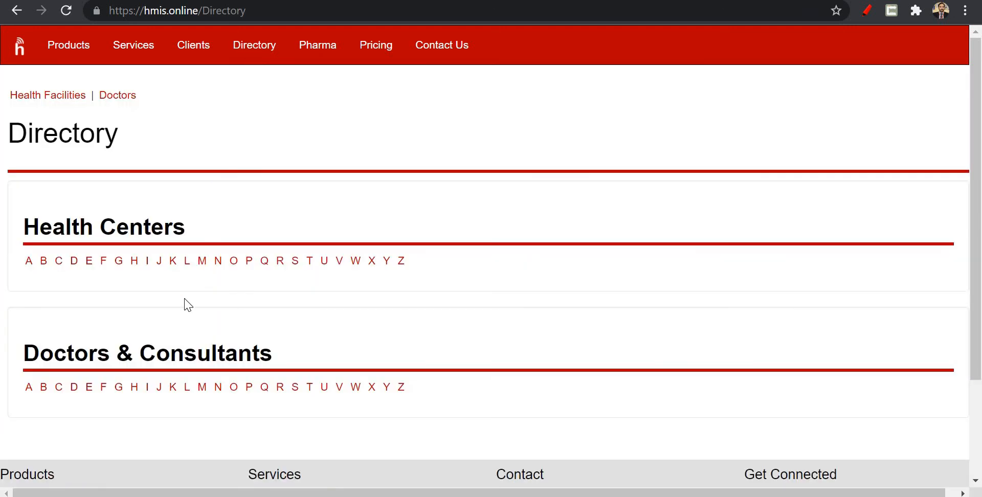
{"action": "left_click", "coordinate": [29, 263]}
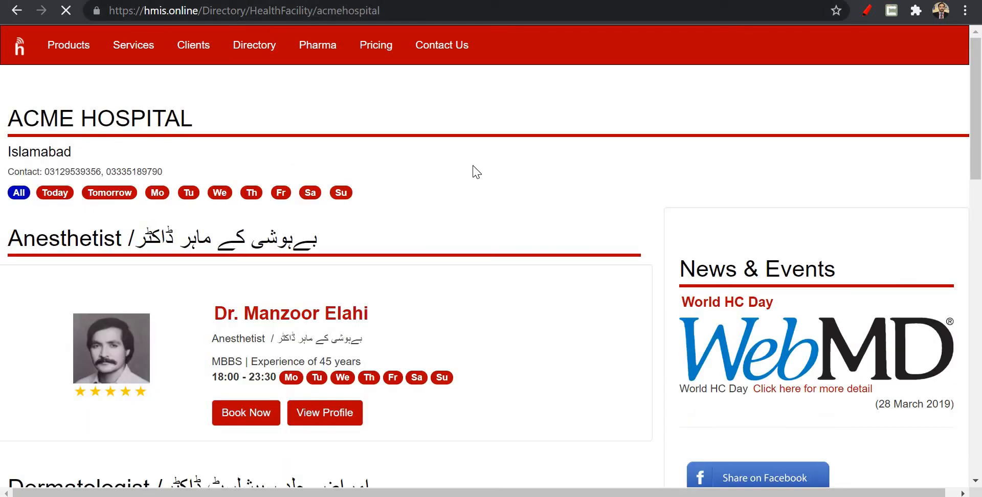
{"action": "scroll", "coordinate": [477, 172], "scroll_direction": "down", "scroll_amount": 8}
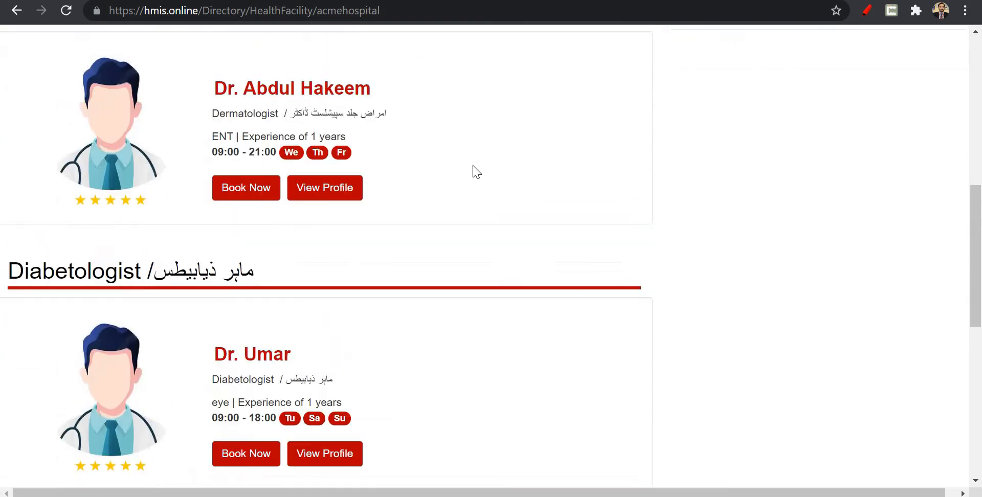
{"action": "scroll", "coordinate": [477, 172], "scroll_direction": "up", "scroll_amount": 10}
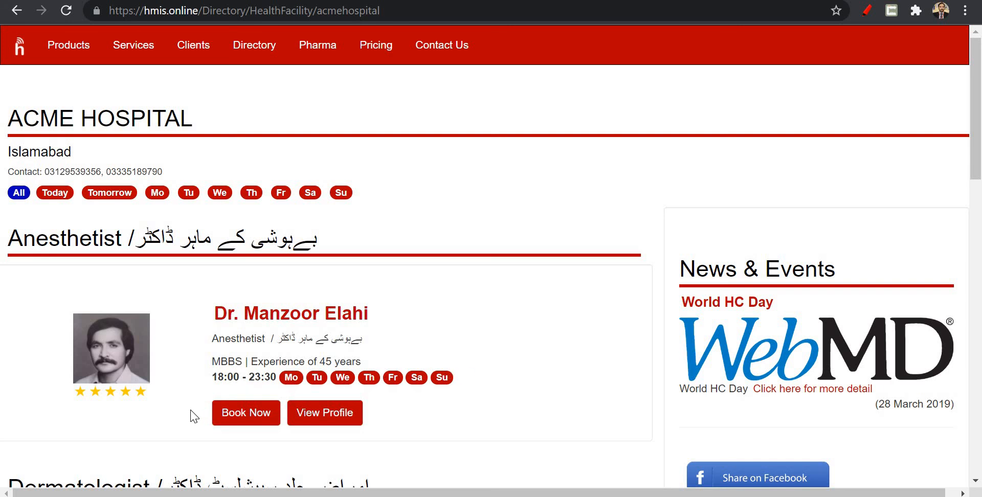
Choose the anesthetist's Friday 29-Oct-2021 10:45 PM appointment slot and review the new-patient booking form.
{"action": "left_click", "coordinate": [234, 420]}
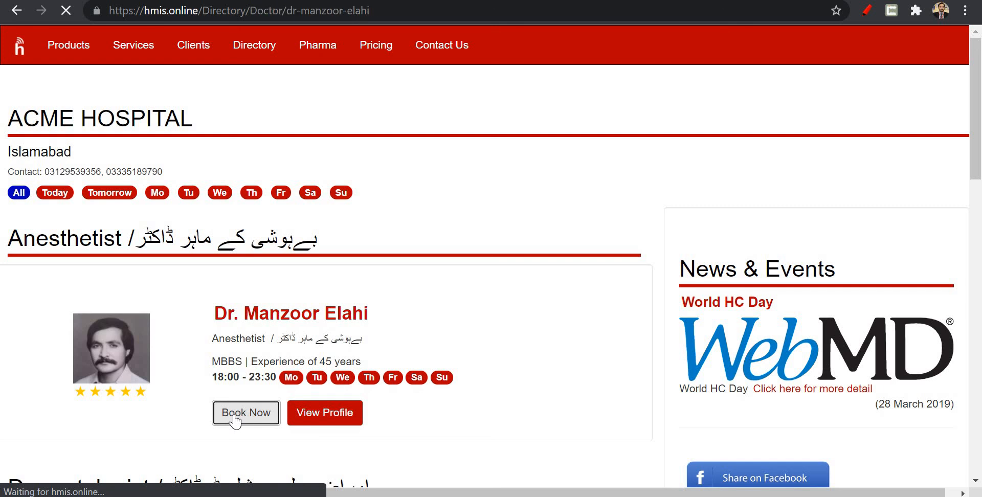
{"action": "scroll", "coordinate": [230, 358], "scroll_direction": "down", "scroll_amount": 3}
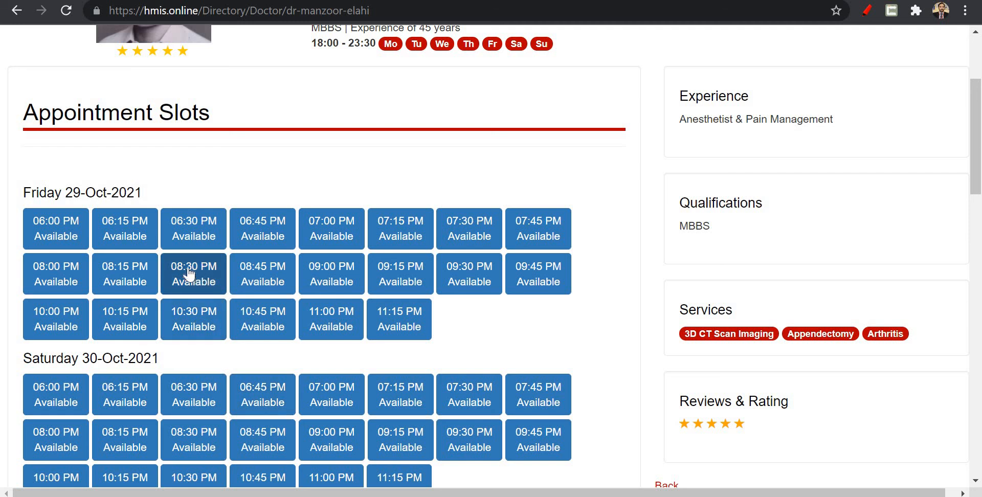
{"action": "left_click", "coordinate": [264, 319]}
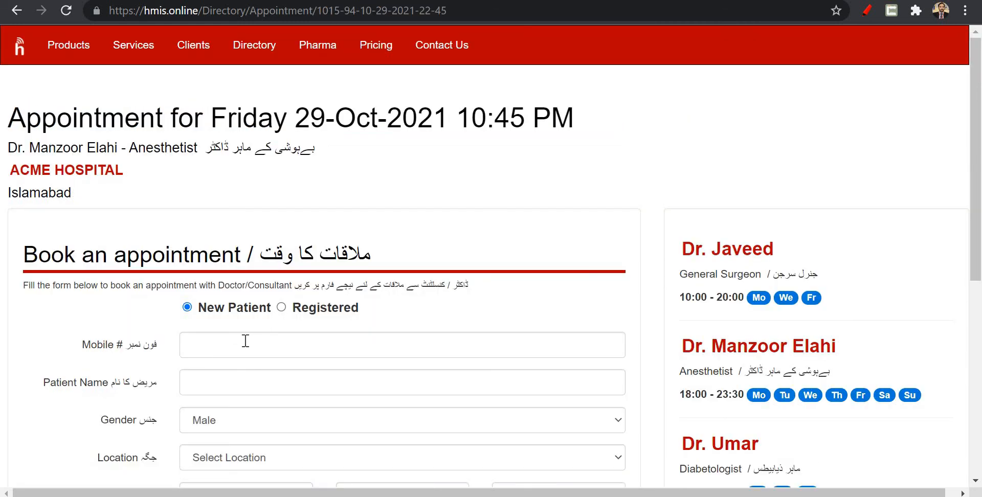
{"action": "scroll", "coordinate": [236, 351], "scroll_direction": "down", "scroll_amount": 3}
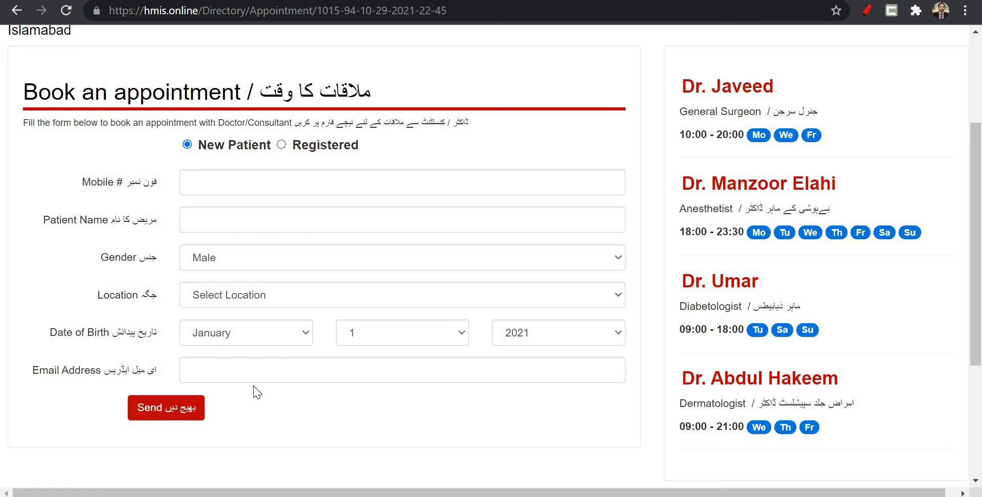
Leave the appointment booking form for the HMIS.Online home page and look over the page down to its member login section.
{"action": "scroll", "coordinate": [257, 393], "scroll_direction": "up", "scroll_amount": 3}
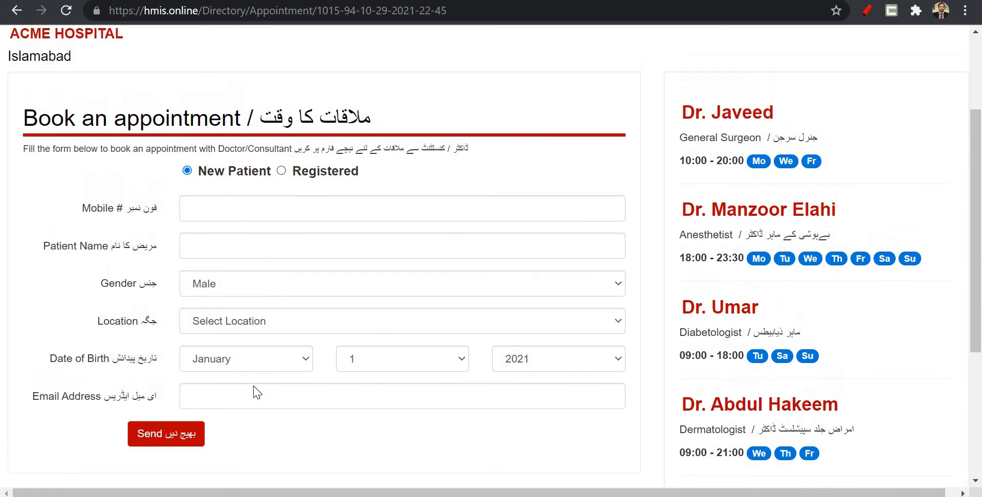
{"action": "scroll", "coordinate": [257, 392], "scroll_direction": "up", "scroll_amount": 1}
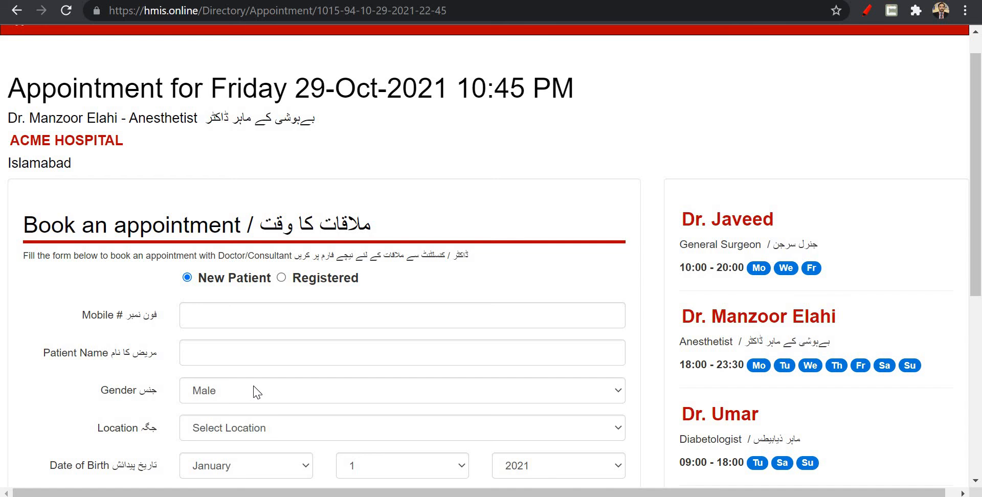
{"action": "scroll", "coordinate": [257, 392], "scroll_direction": "up", "scroll_amount": 1}
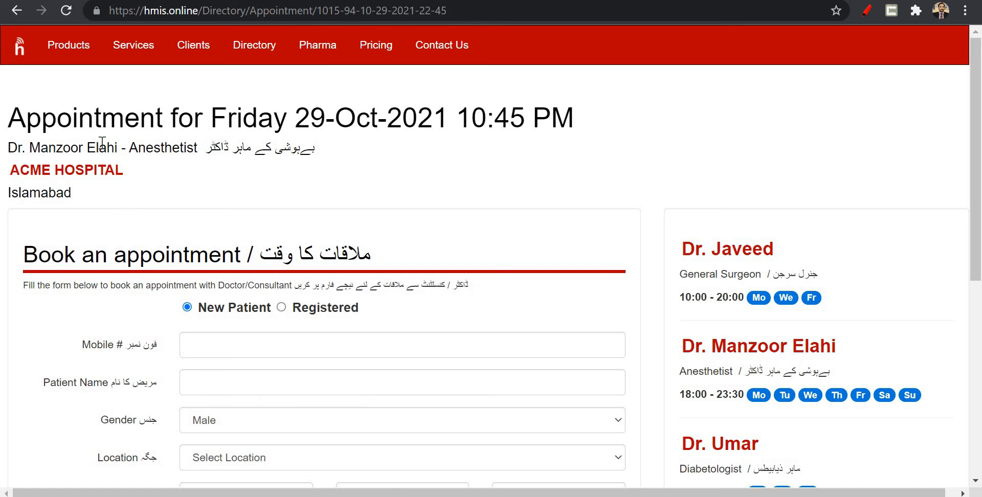
{"action": "left_click", "coordinate": [20, 58]}
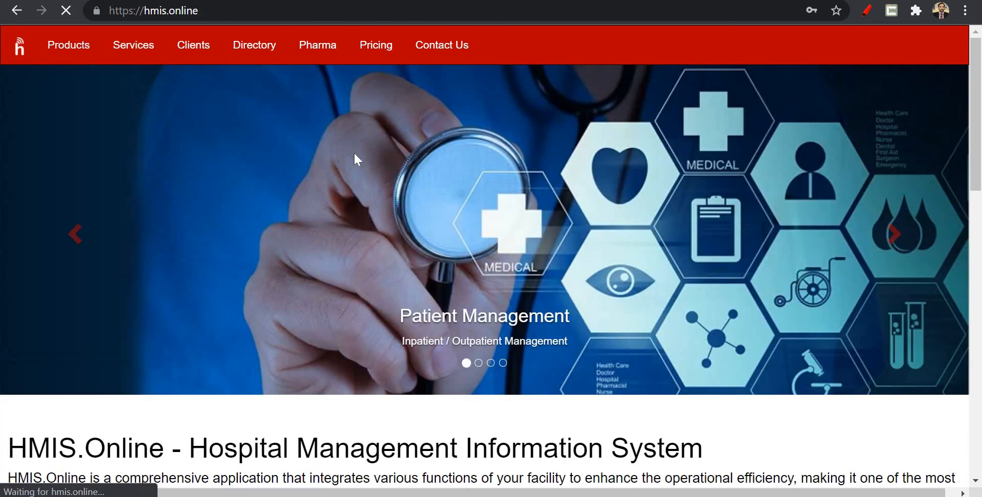
{"action": "scroll", "coordinate": [355, 158], "scroll_direction": "down", "scroll_amount": 8}
{"action": "scroll", "coordinate": [355, 157], "scroll_direction": "down", "scroll_amount": 7}
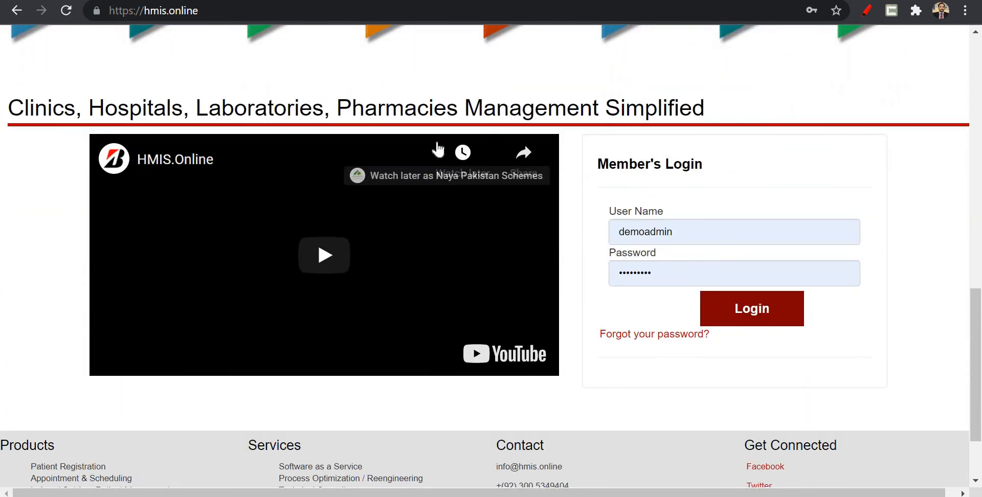
{"action": "scroll", "coordinate": [436, 151], "scroll_direction": "up", "scroll_amount": 15}
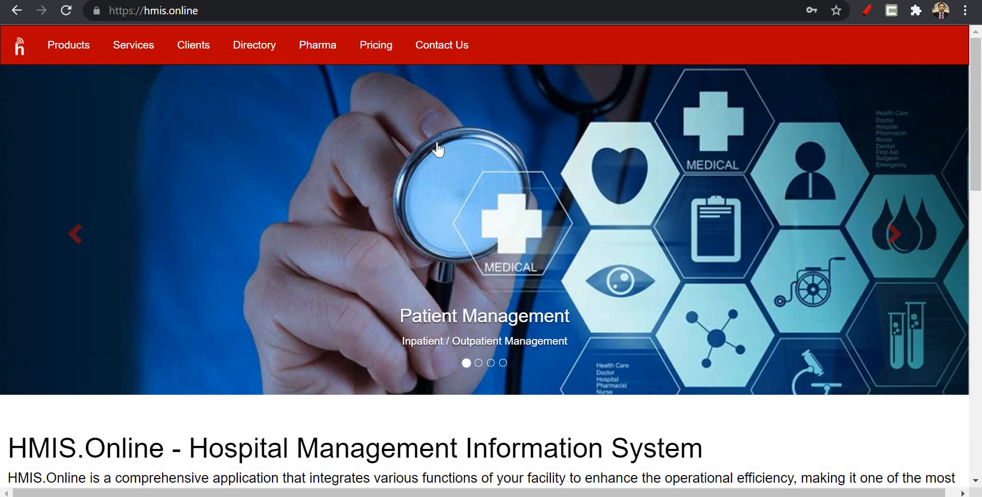